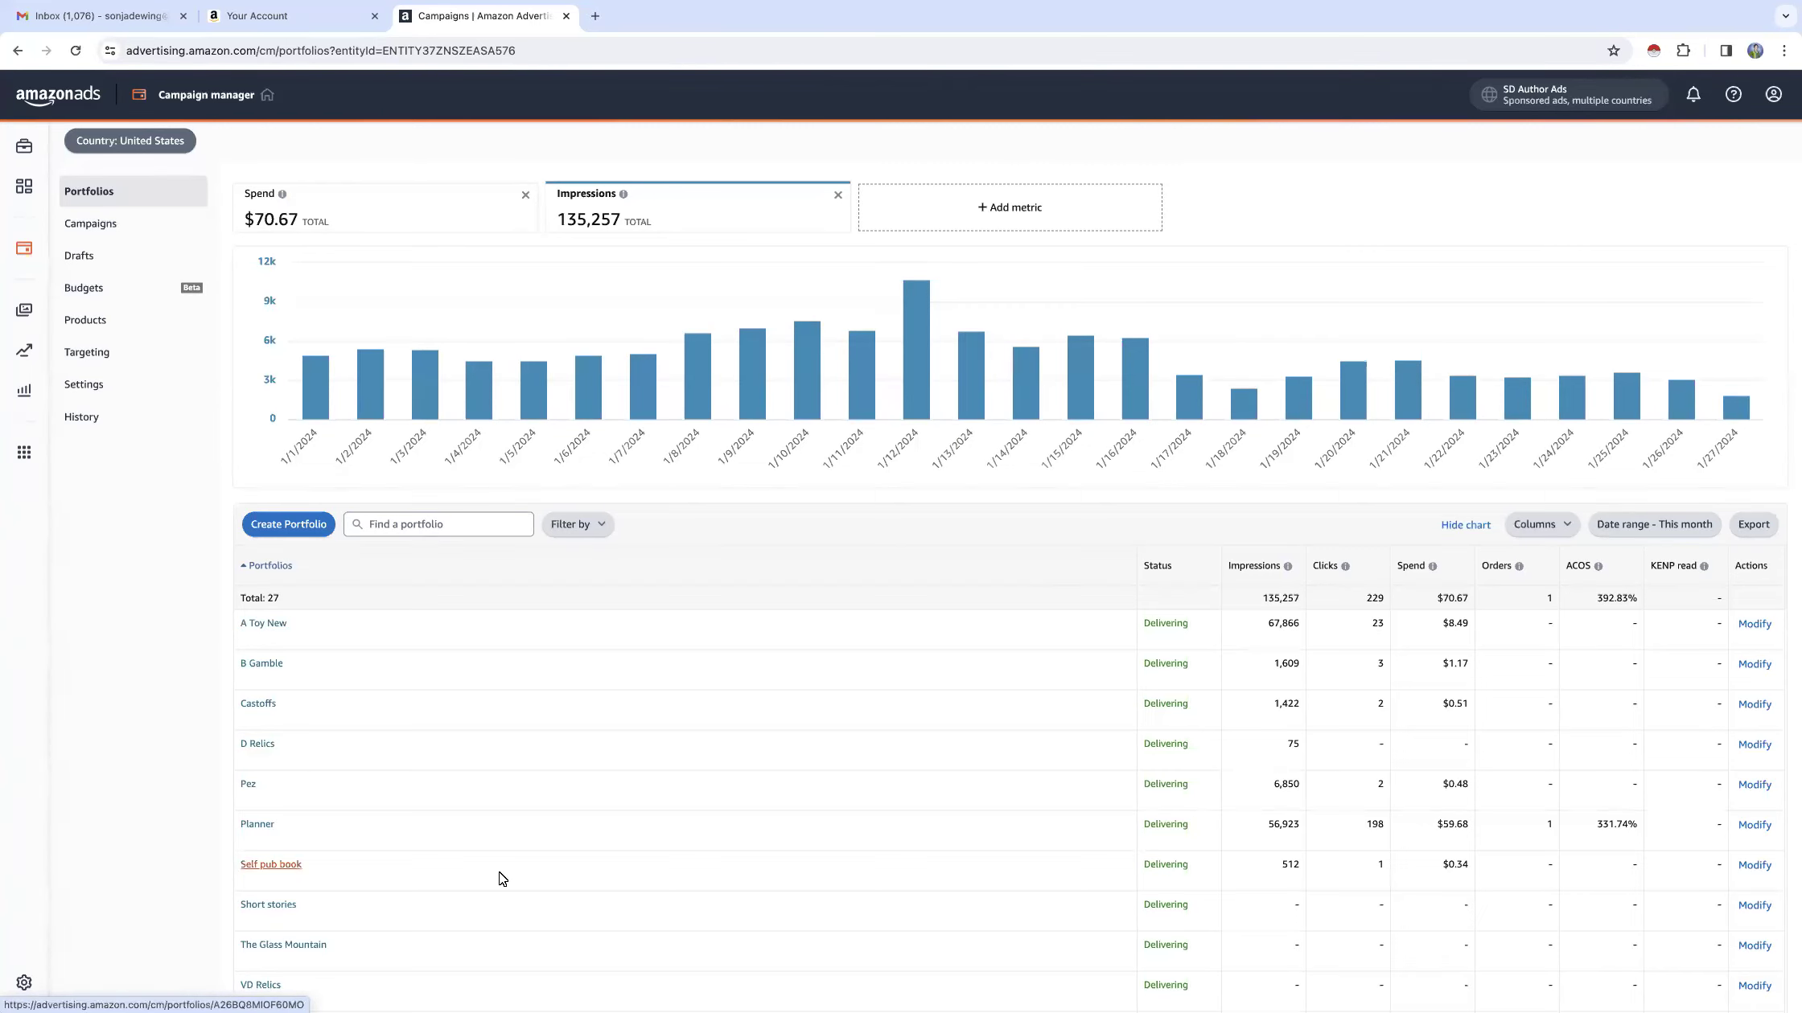
Step: Open the Planner portfolio, check its monthly budget cap and sort its campaigns by ascending budget
click(257, 824)
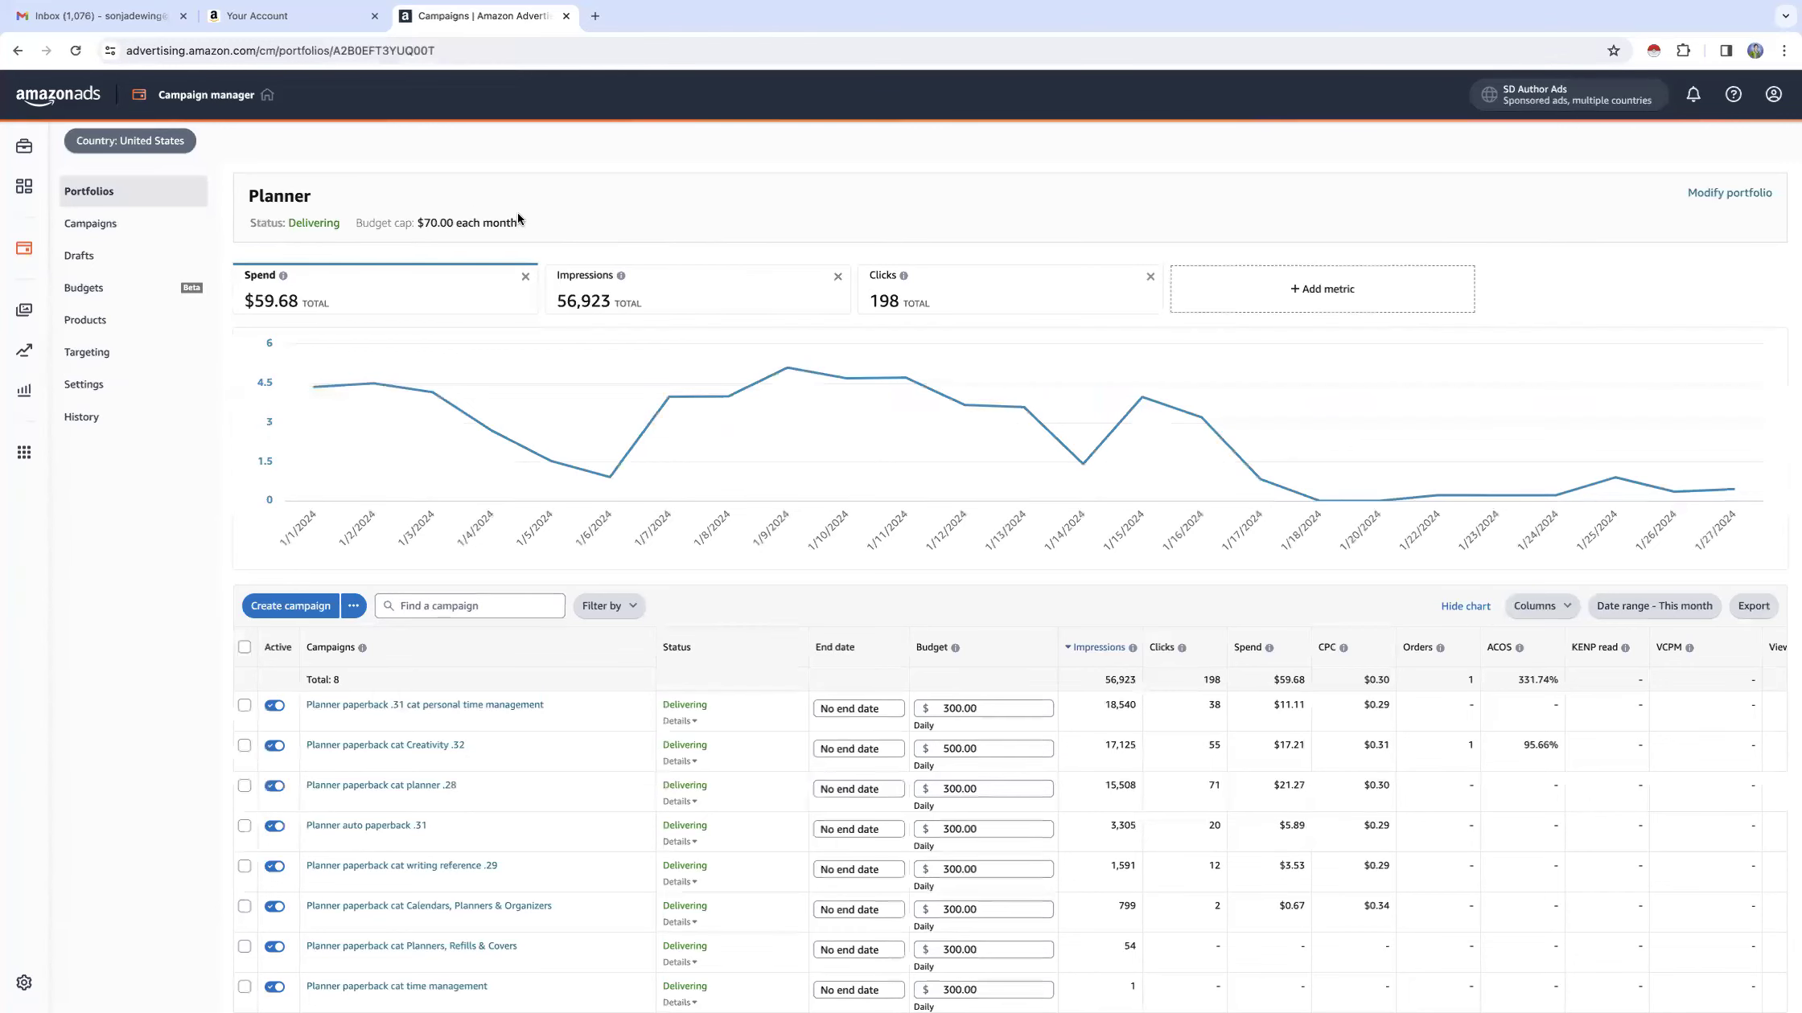
drag(544, 226, 416, 225)
scroll(543, 762, down, 2)
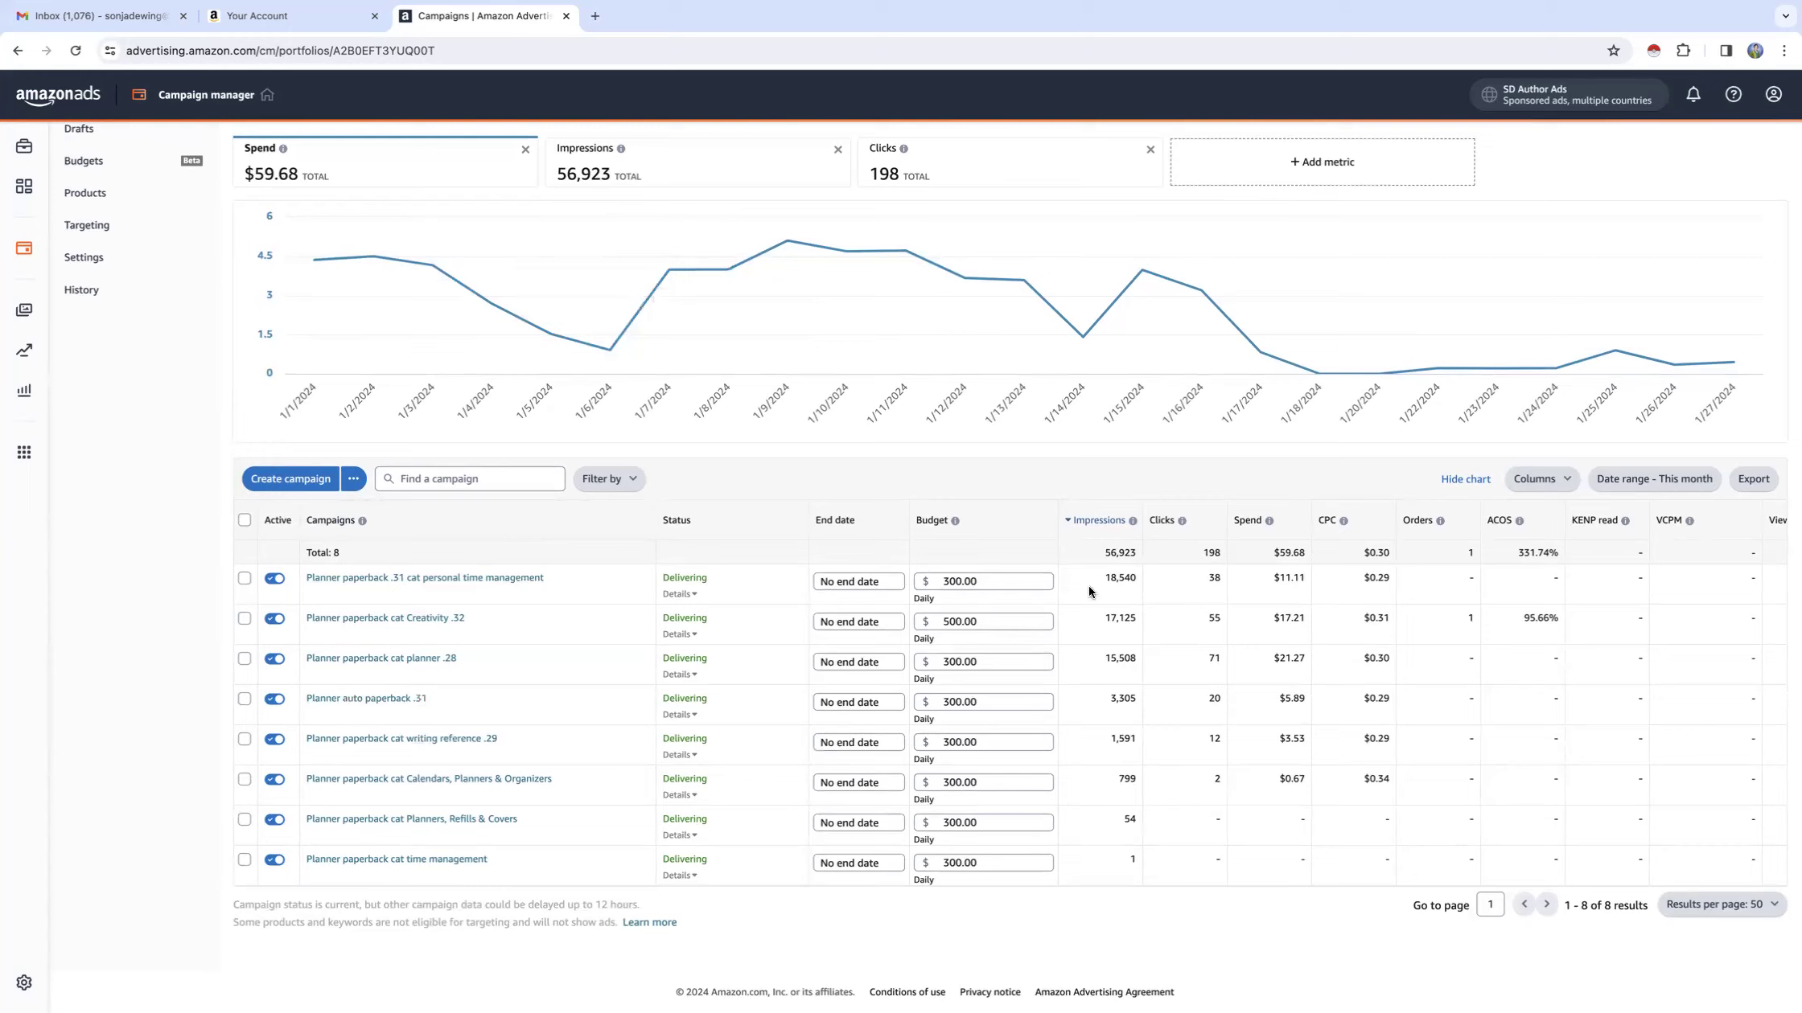
click(931, 581)
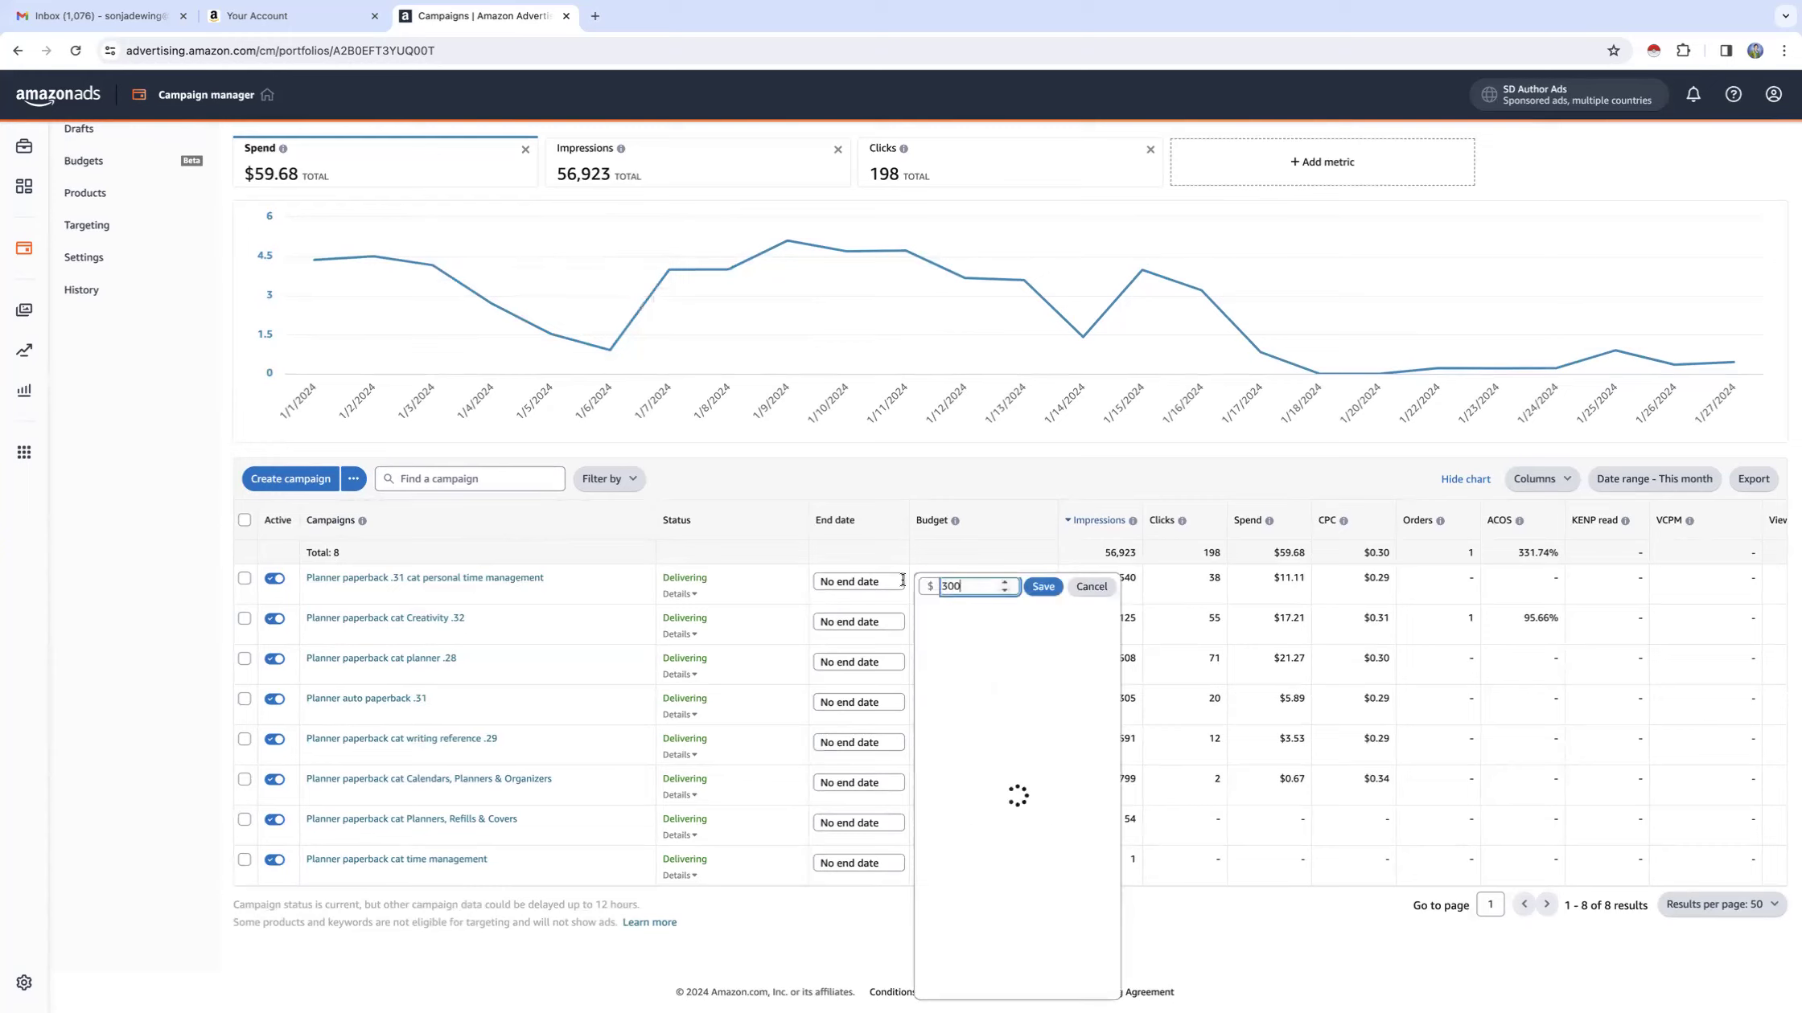
key(Return)
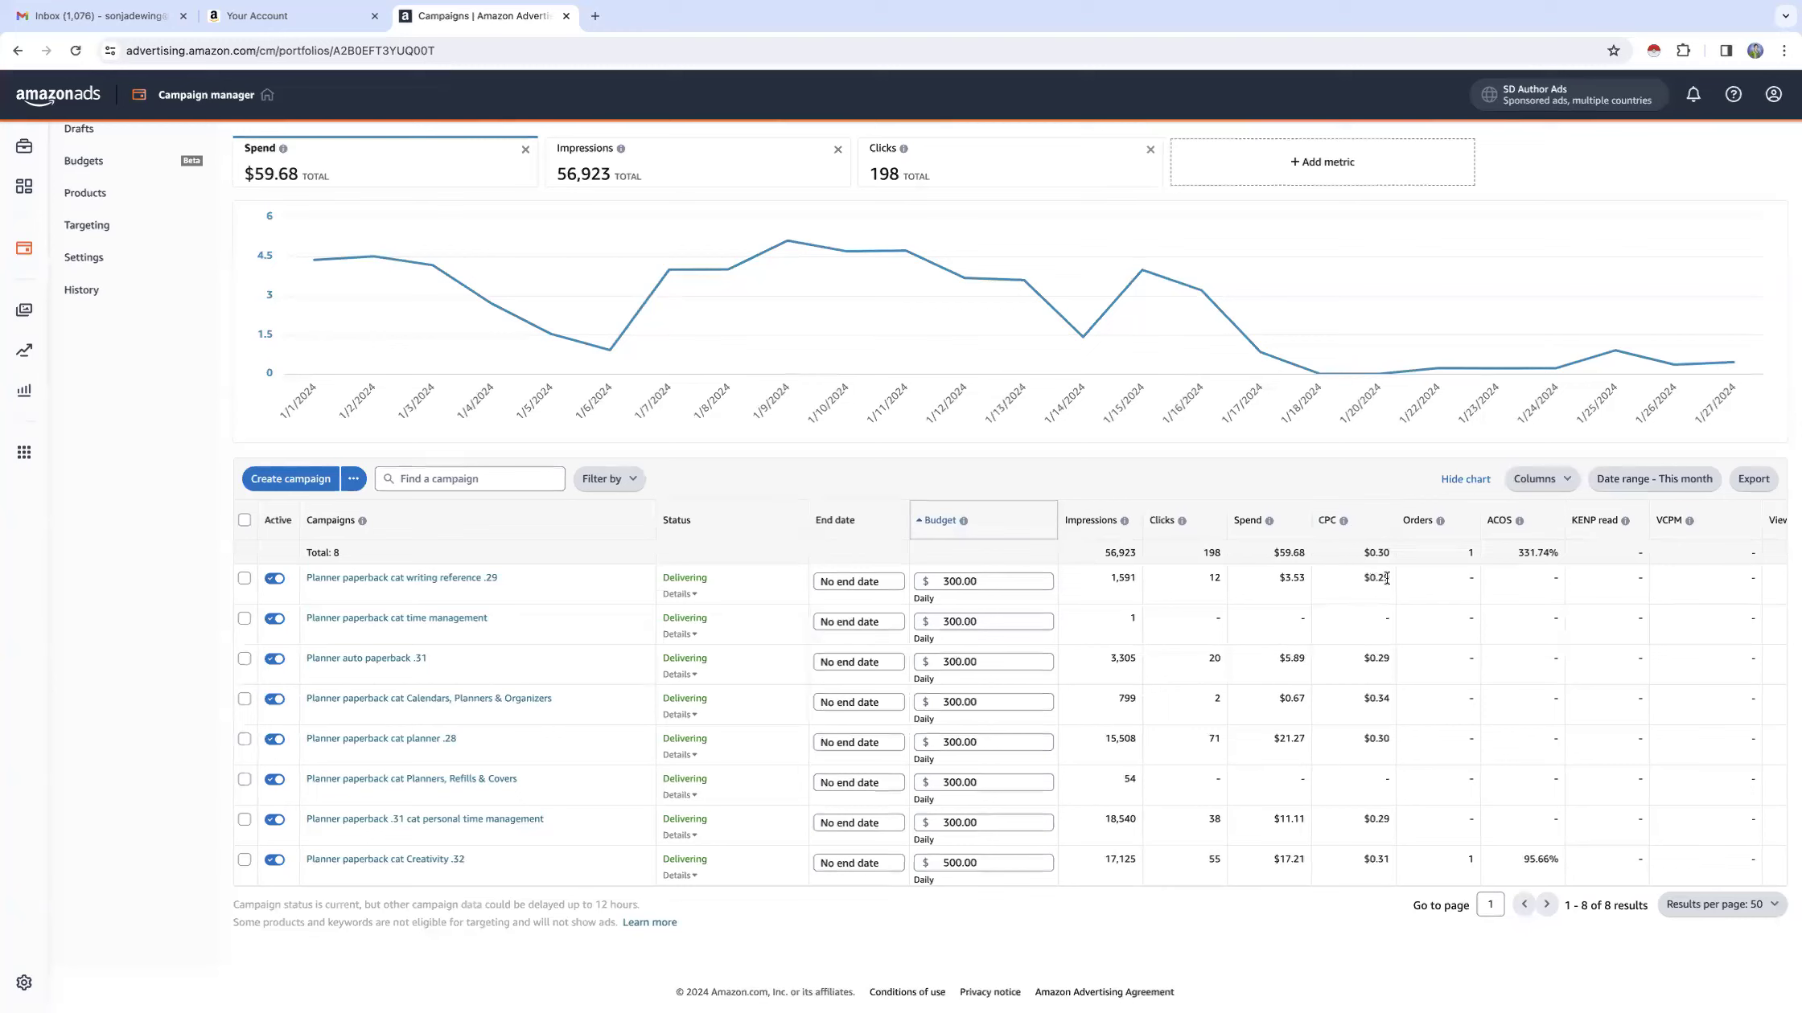
Step: Set the daily budget of the Planner paperback cat time management campaign to $500
drag(1391, 576, 1364, 578)
click(497, 585)
click(937, 625)
drag(963, 626, 929, 629)
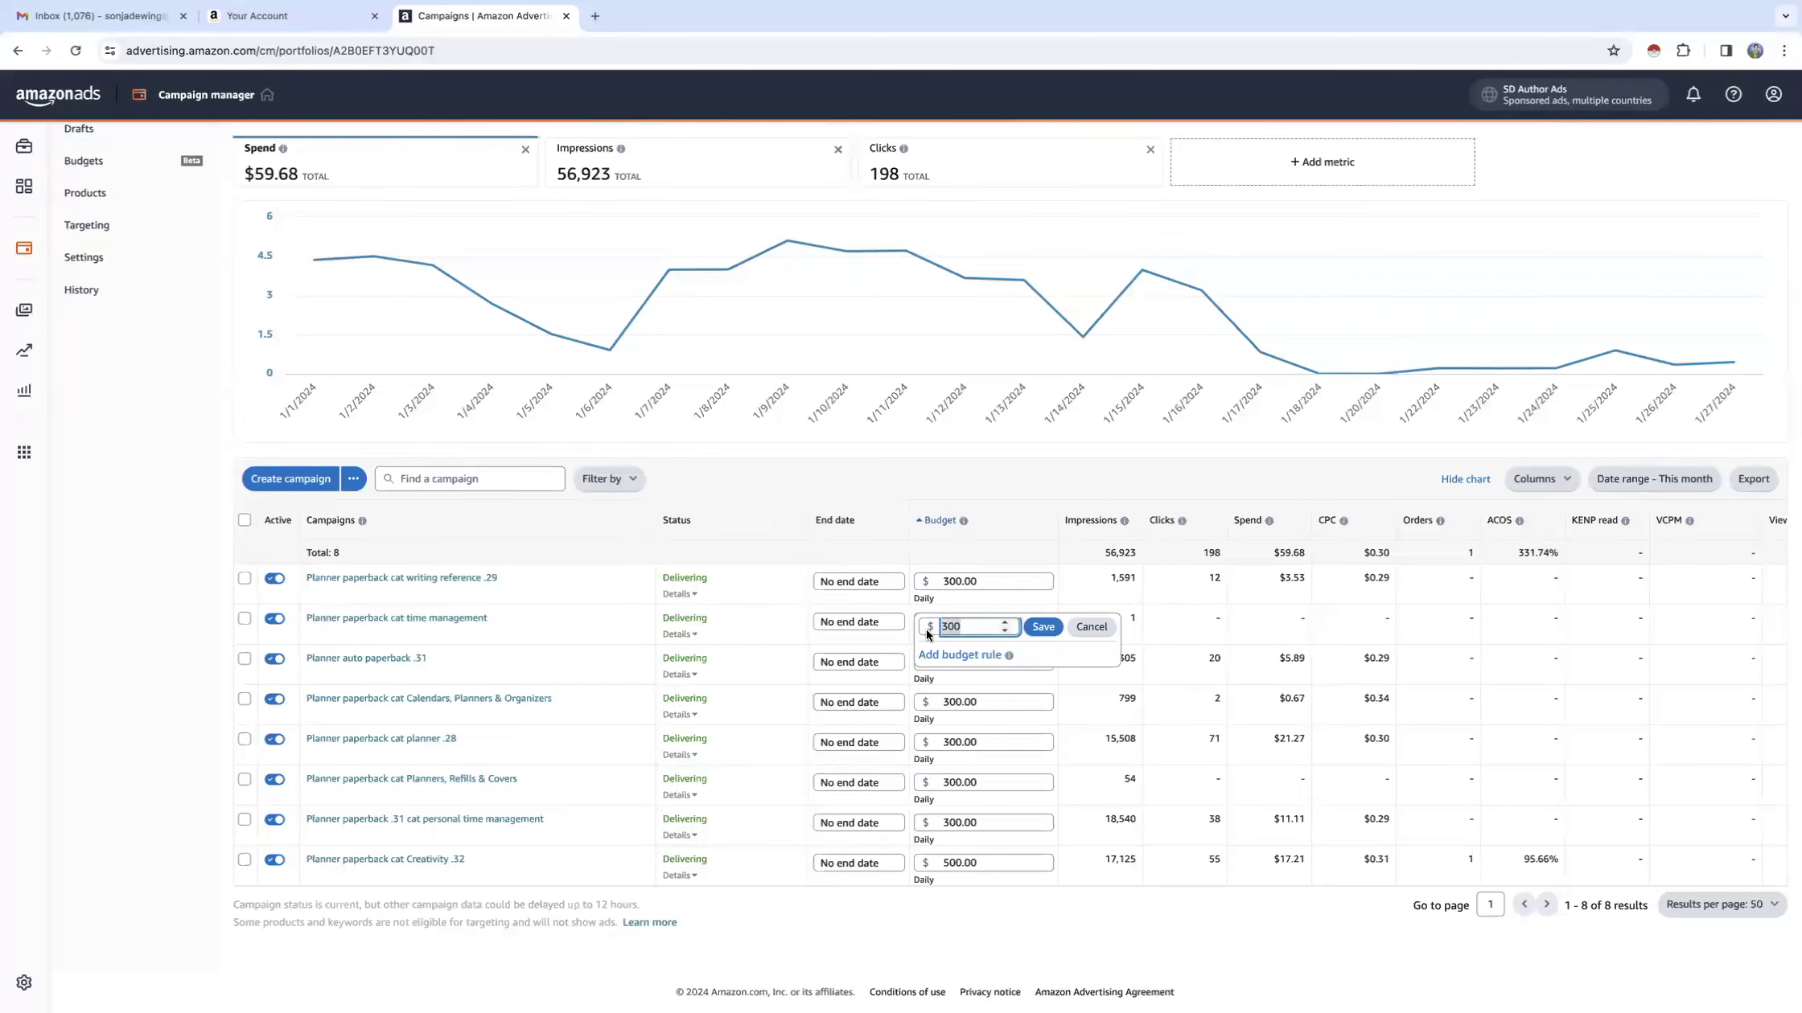
text(500)
click(1056, 628)
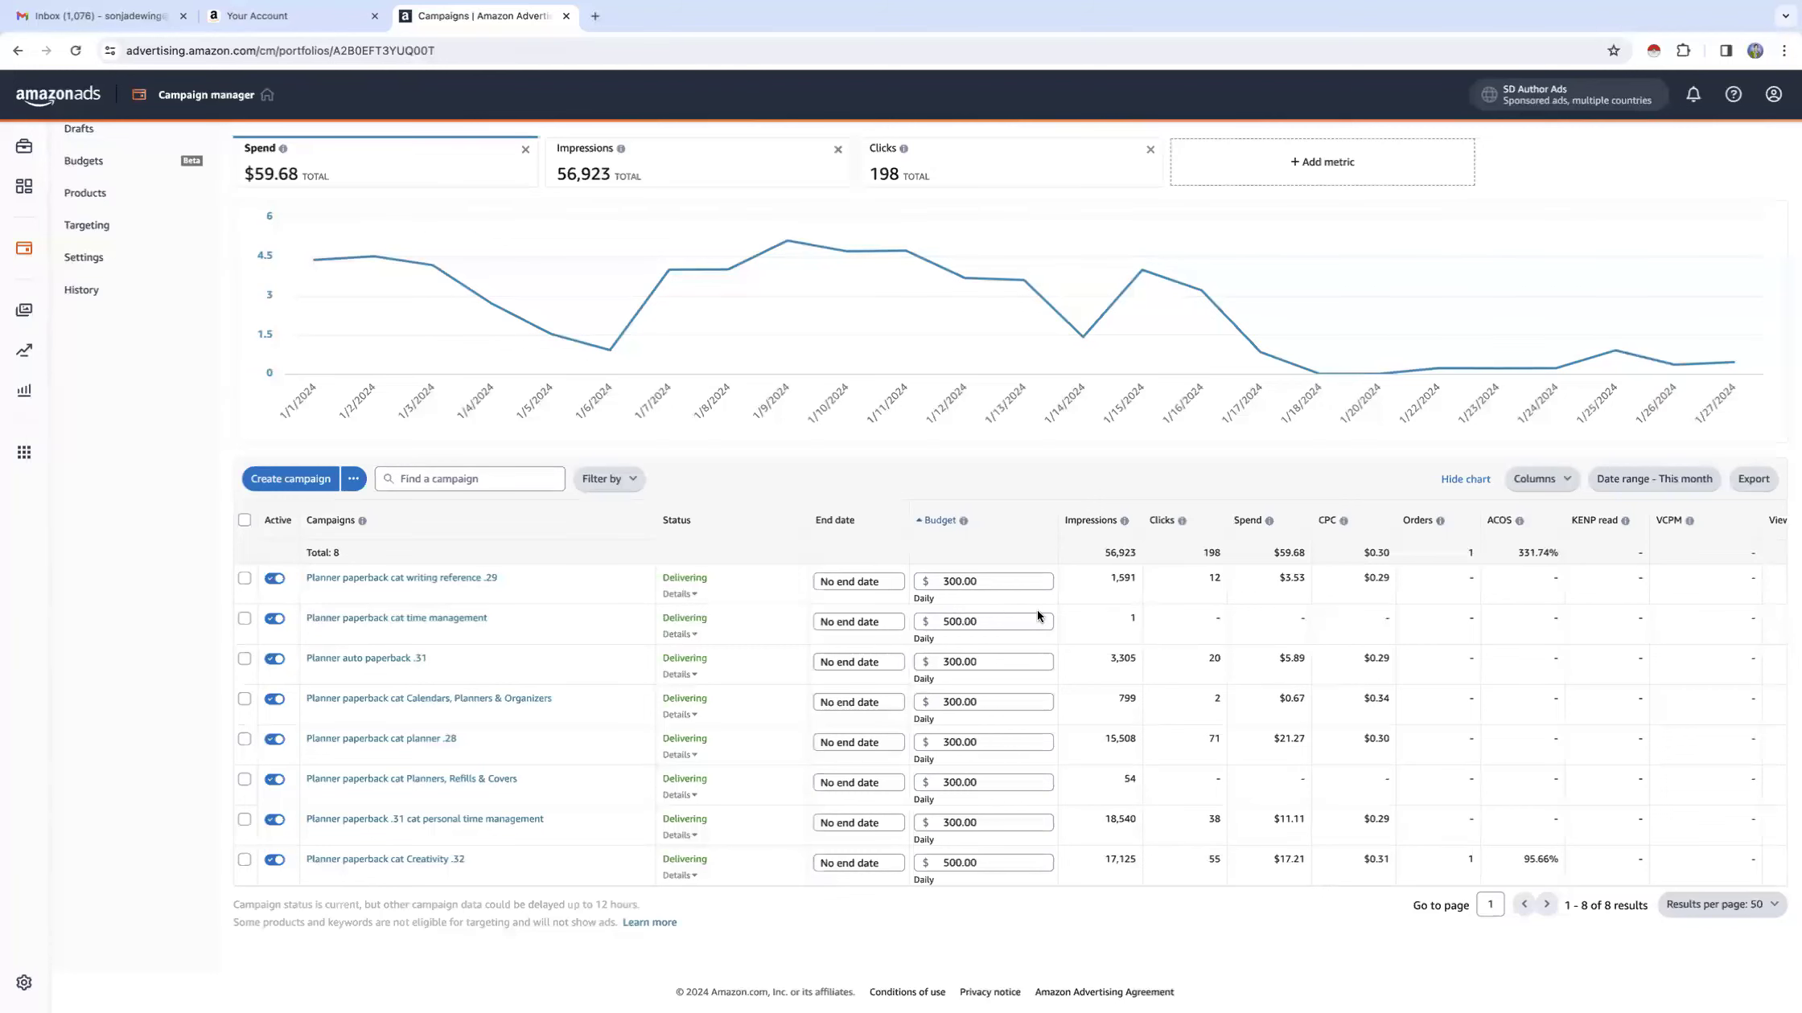
Step: Check the cost per click of the Planner auto paperback .31 campaign and open its campaign settings
scroll(1016, 616, up, 2)
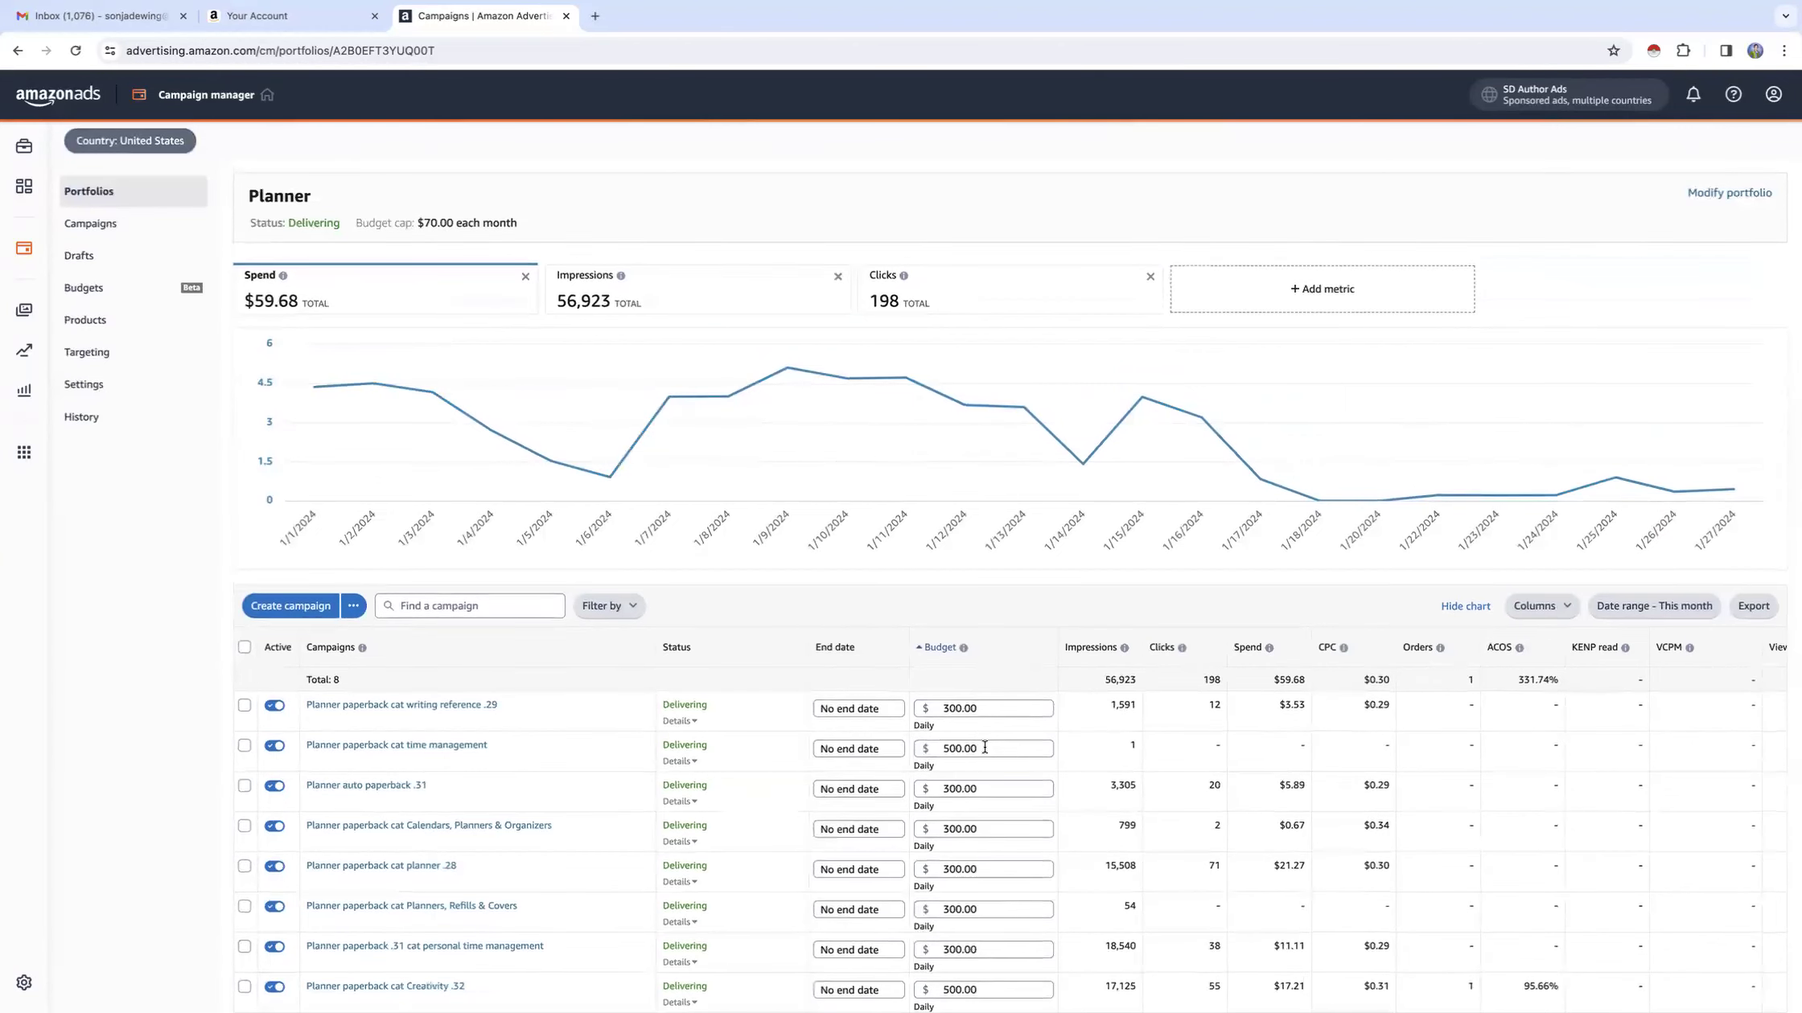
scroll(1049, 768, down, 2)
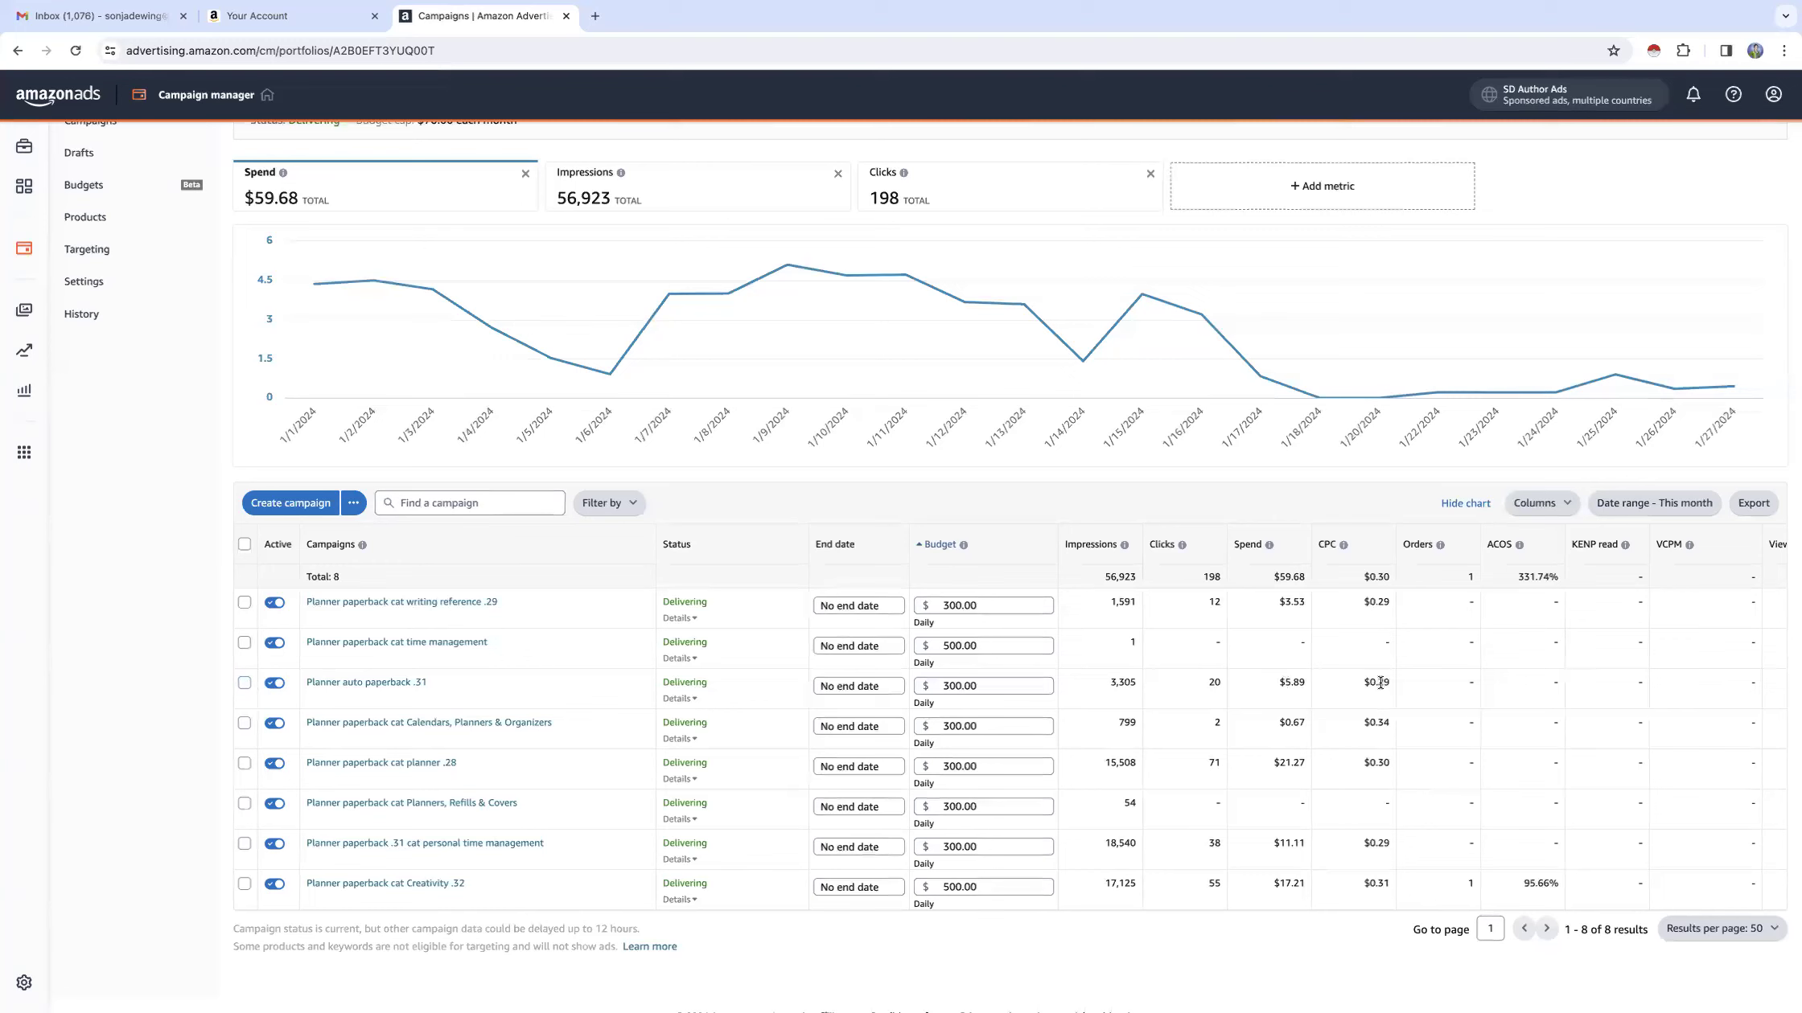
drag(1365, 683, 1387, 682)
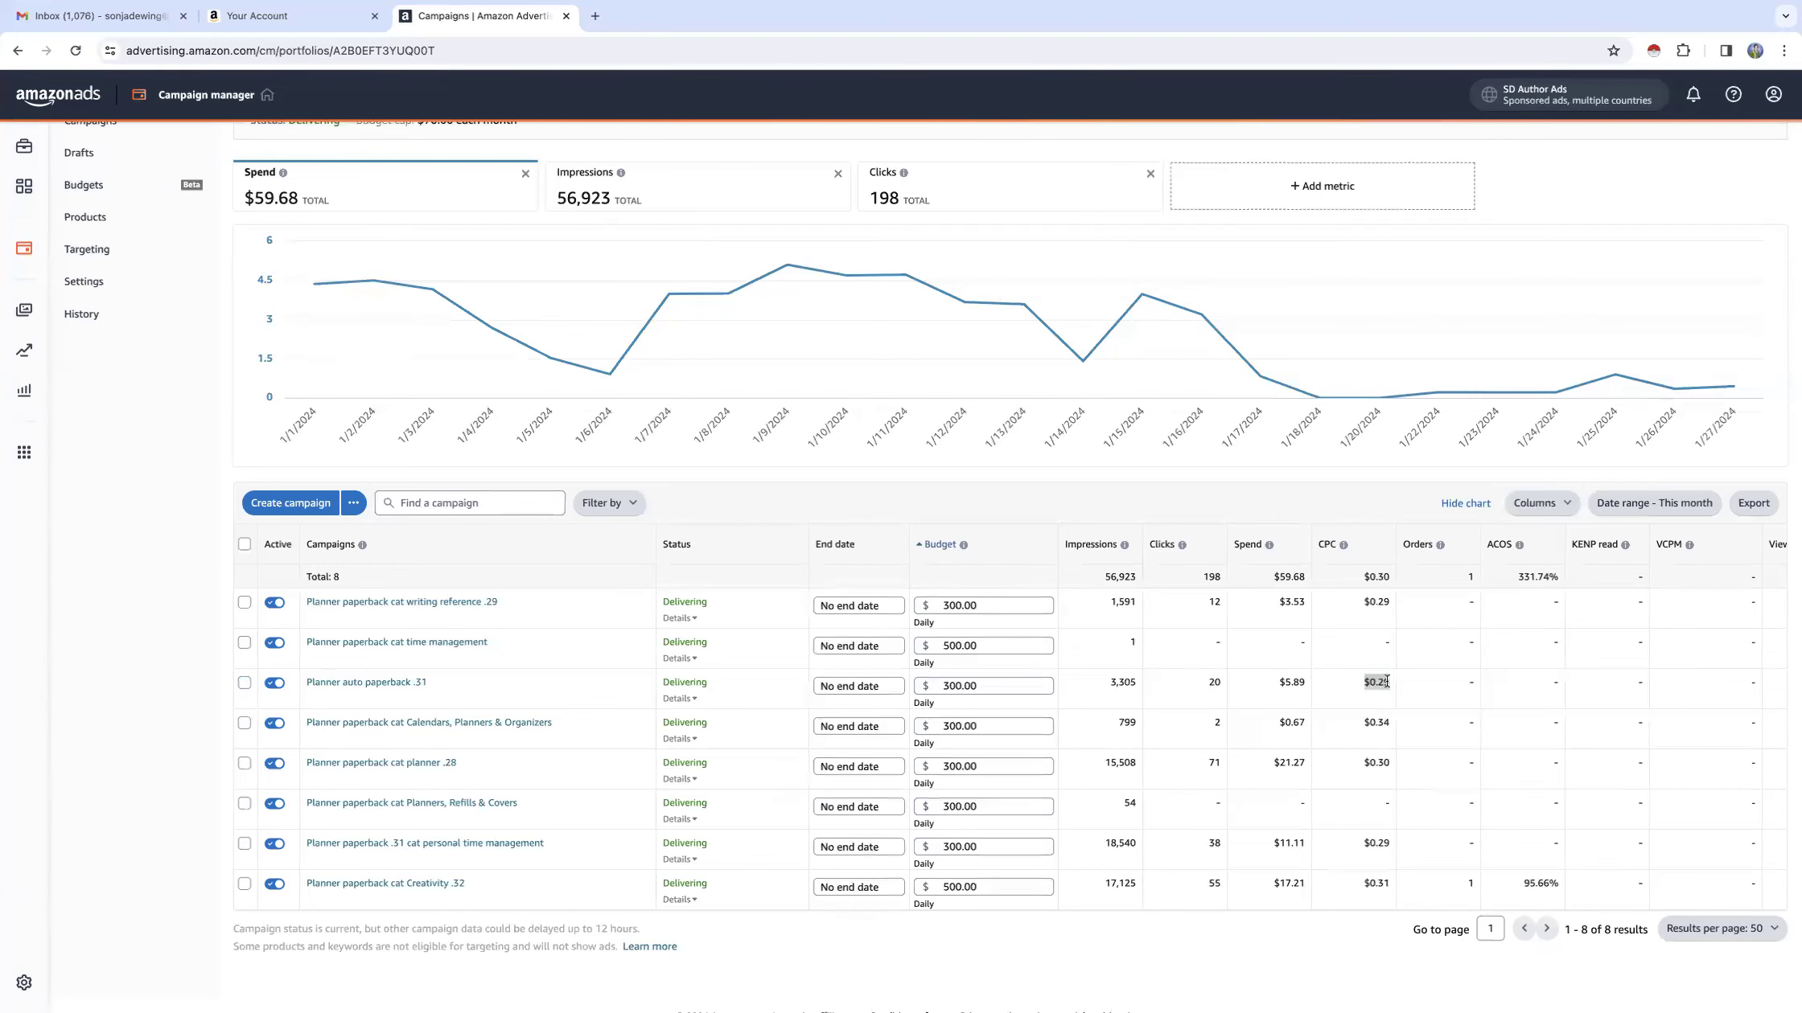
click(404, 684)
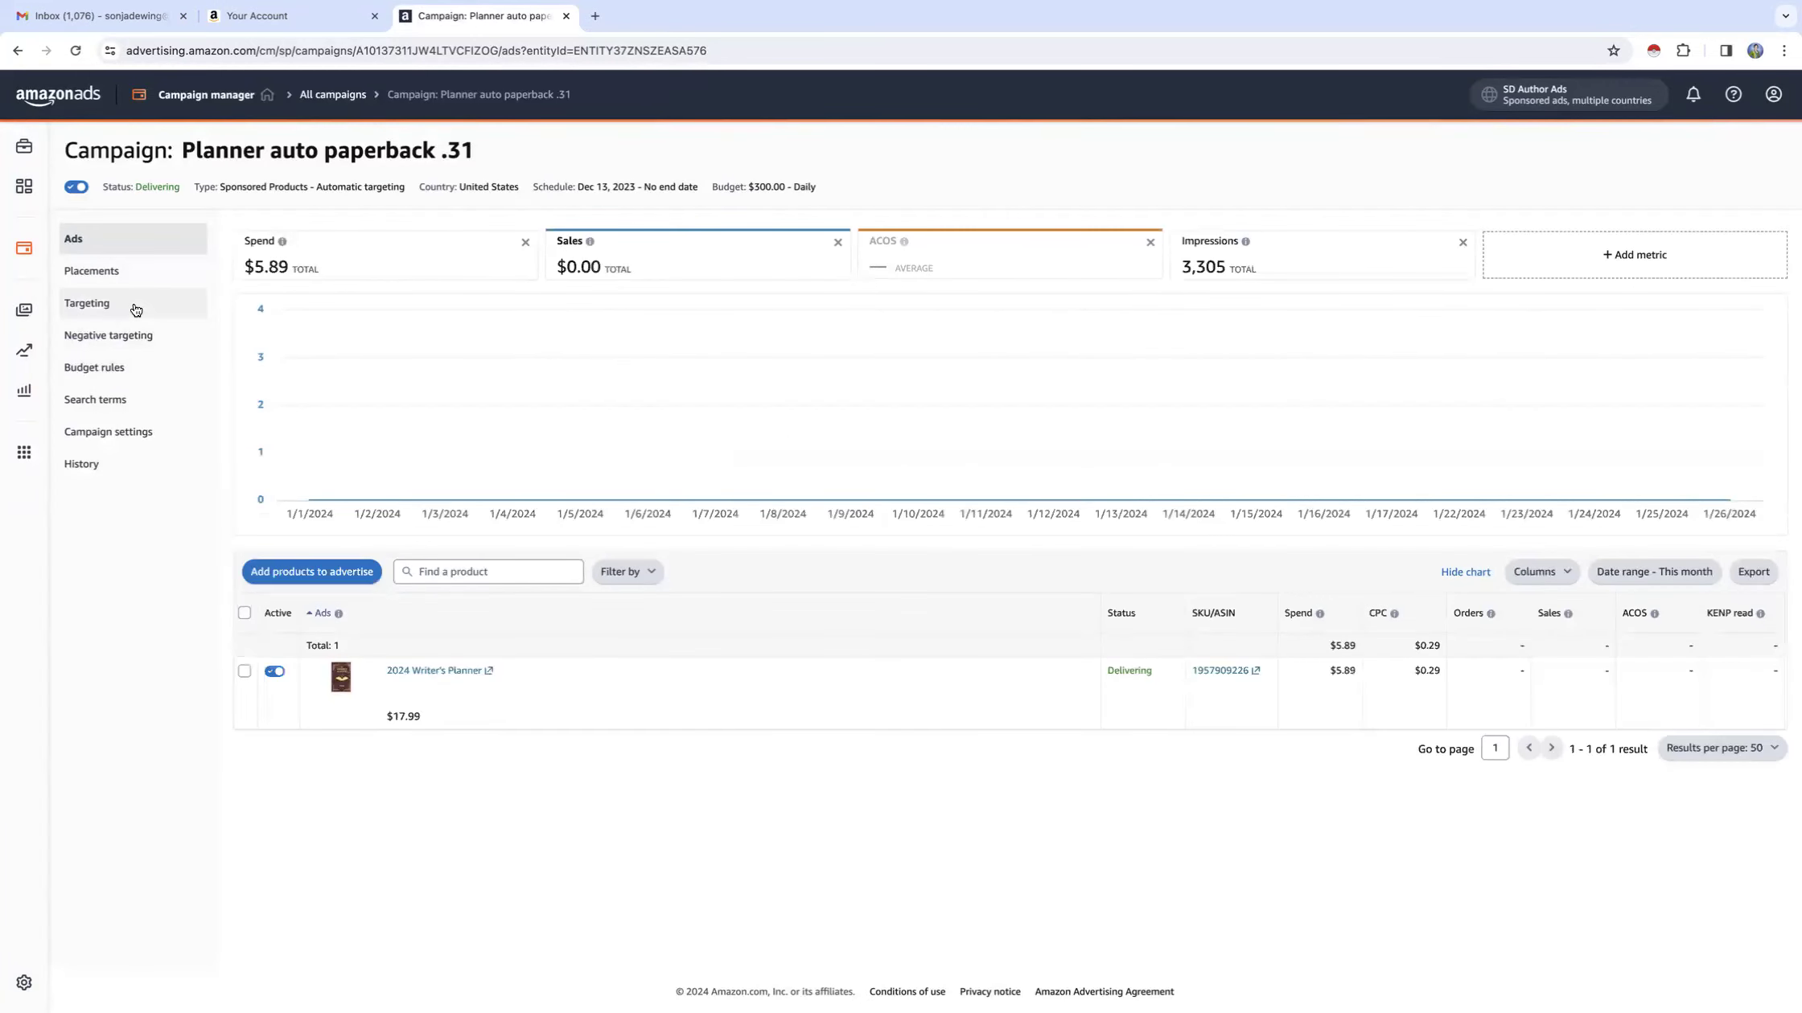
click(119, 432)
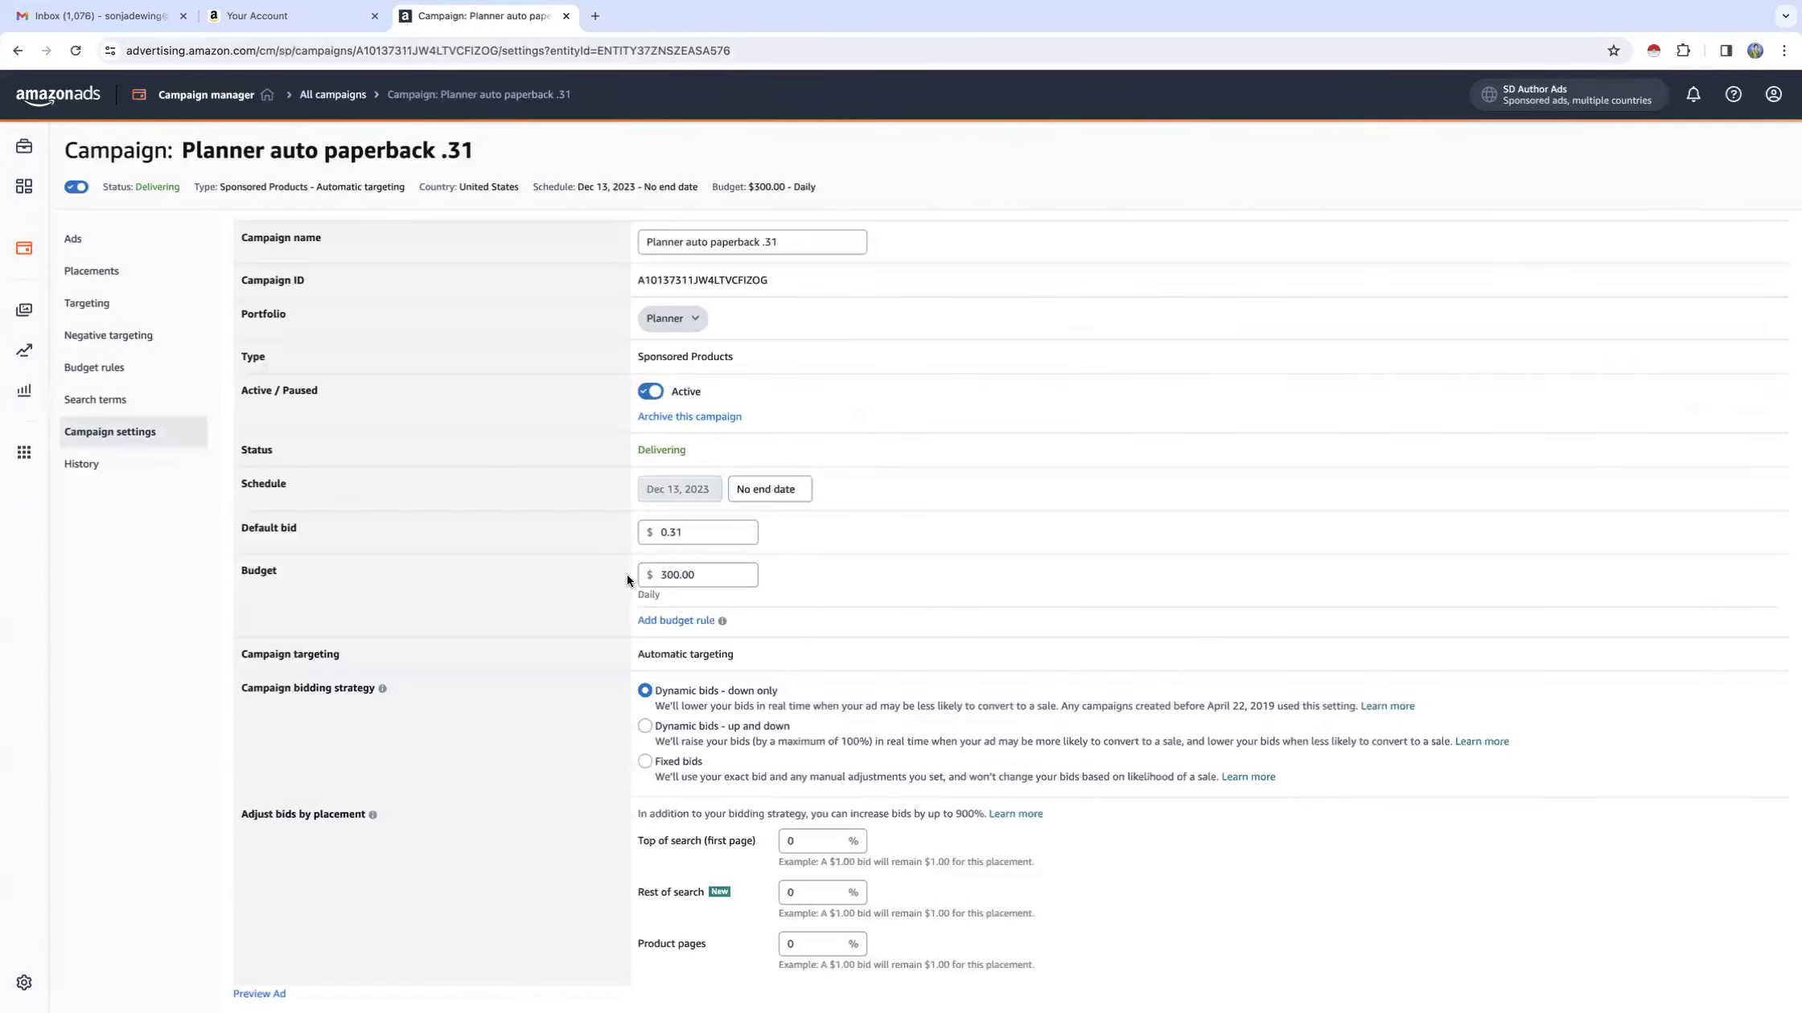
Step: Set the campaign's default bid to $0.29 and save it
click(717, 531)
key(BackSpace)
text(20)
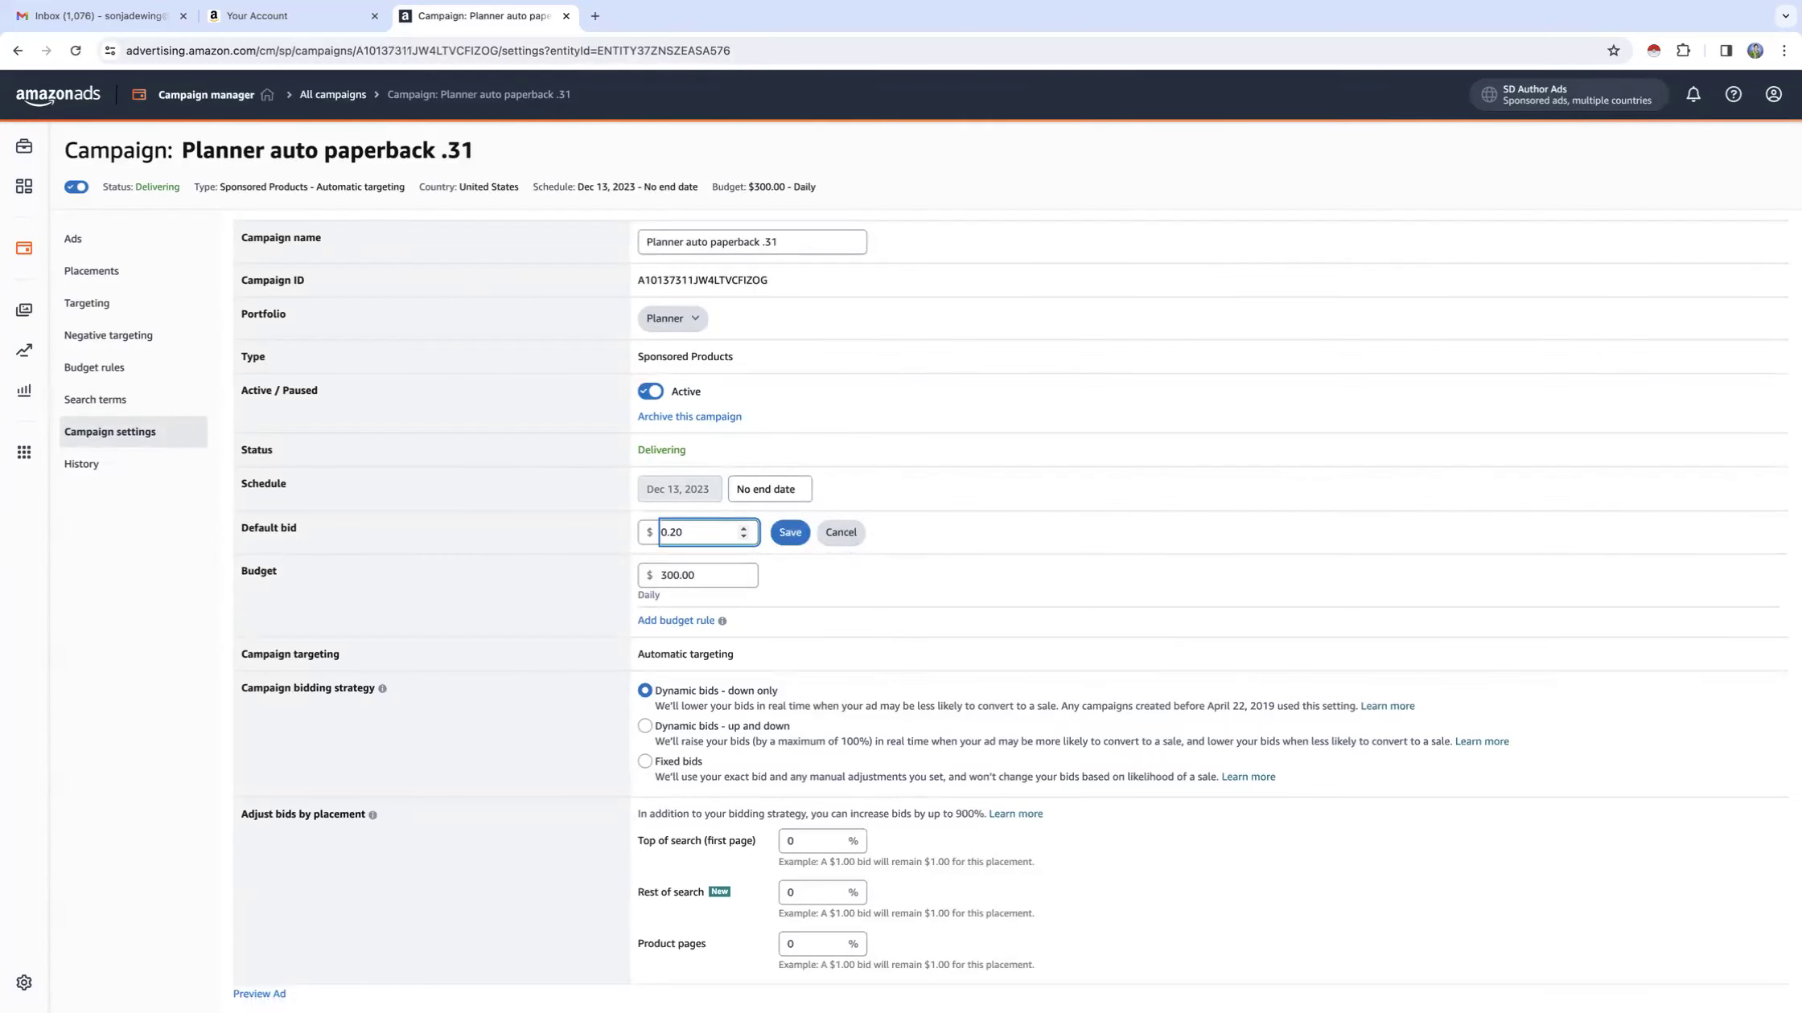
key(BackSpace)
text(9)
click(792, 534)
Step: Rename the campaign as "Planner auto paperback .29"
click(800, 245)
key(BackSpace)
key(BackSpace)
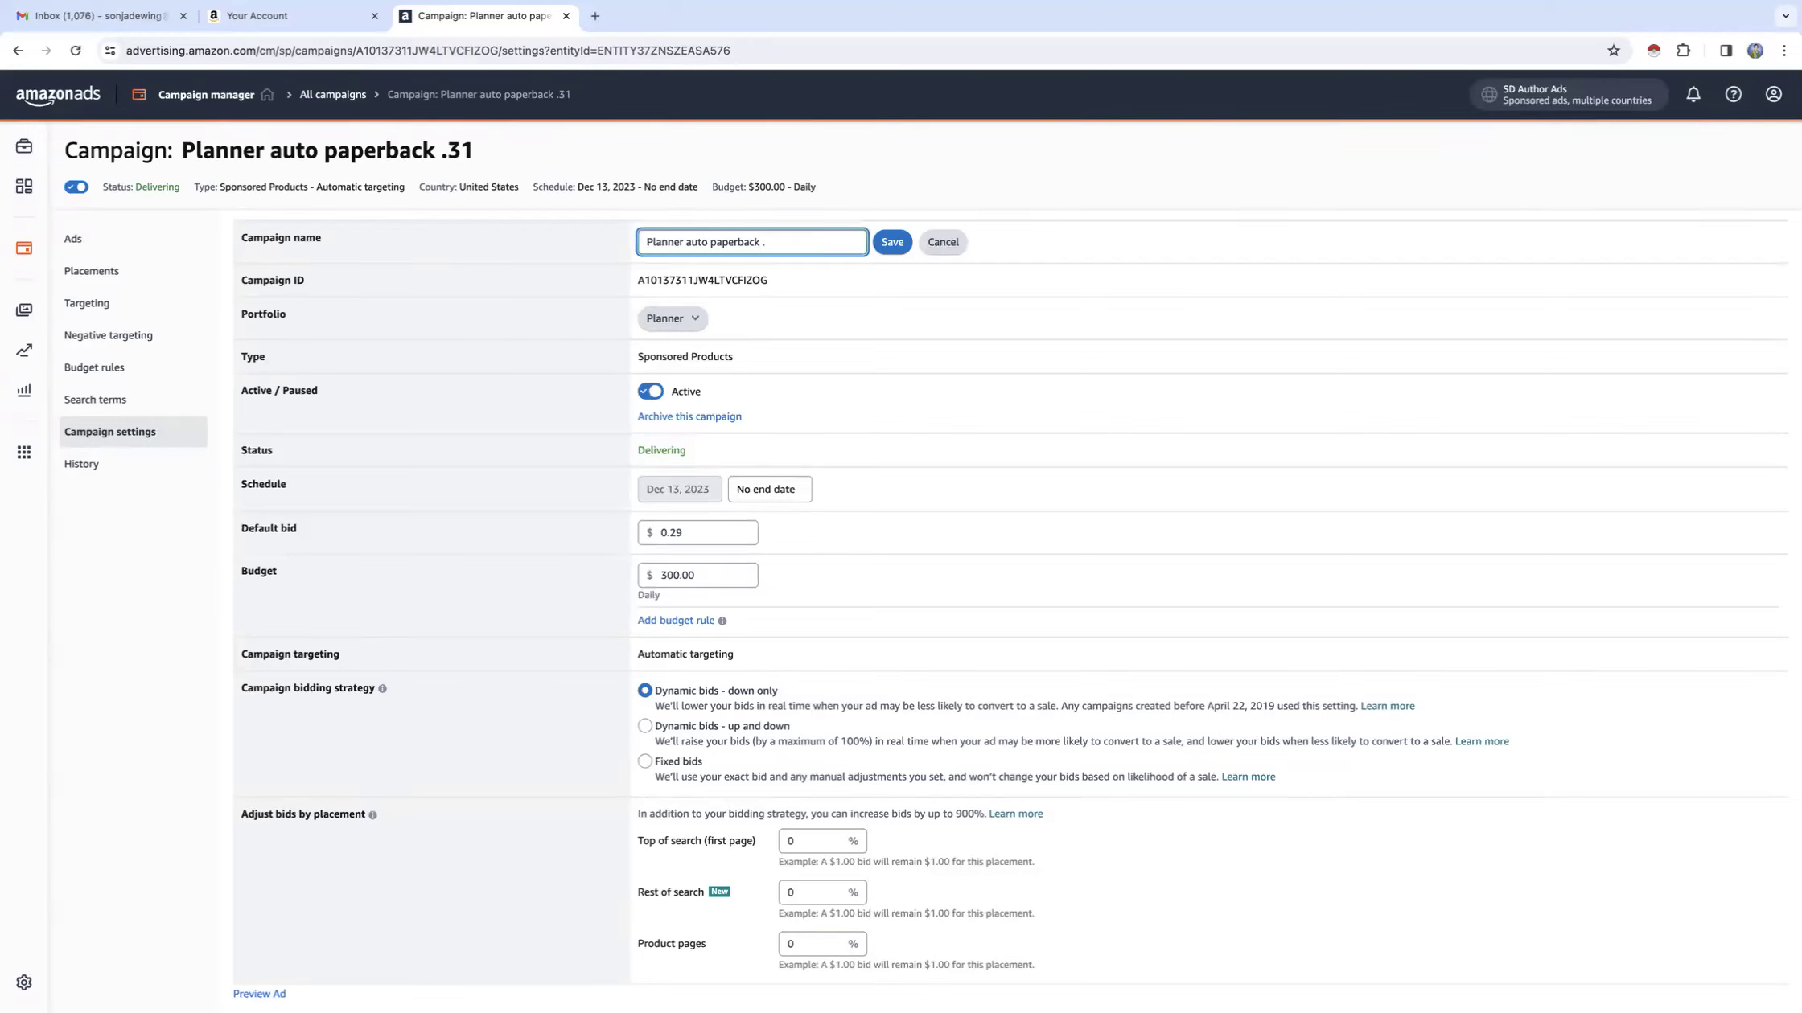
text(29)
click(894, 242)
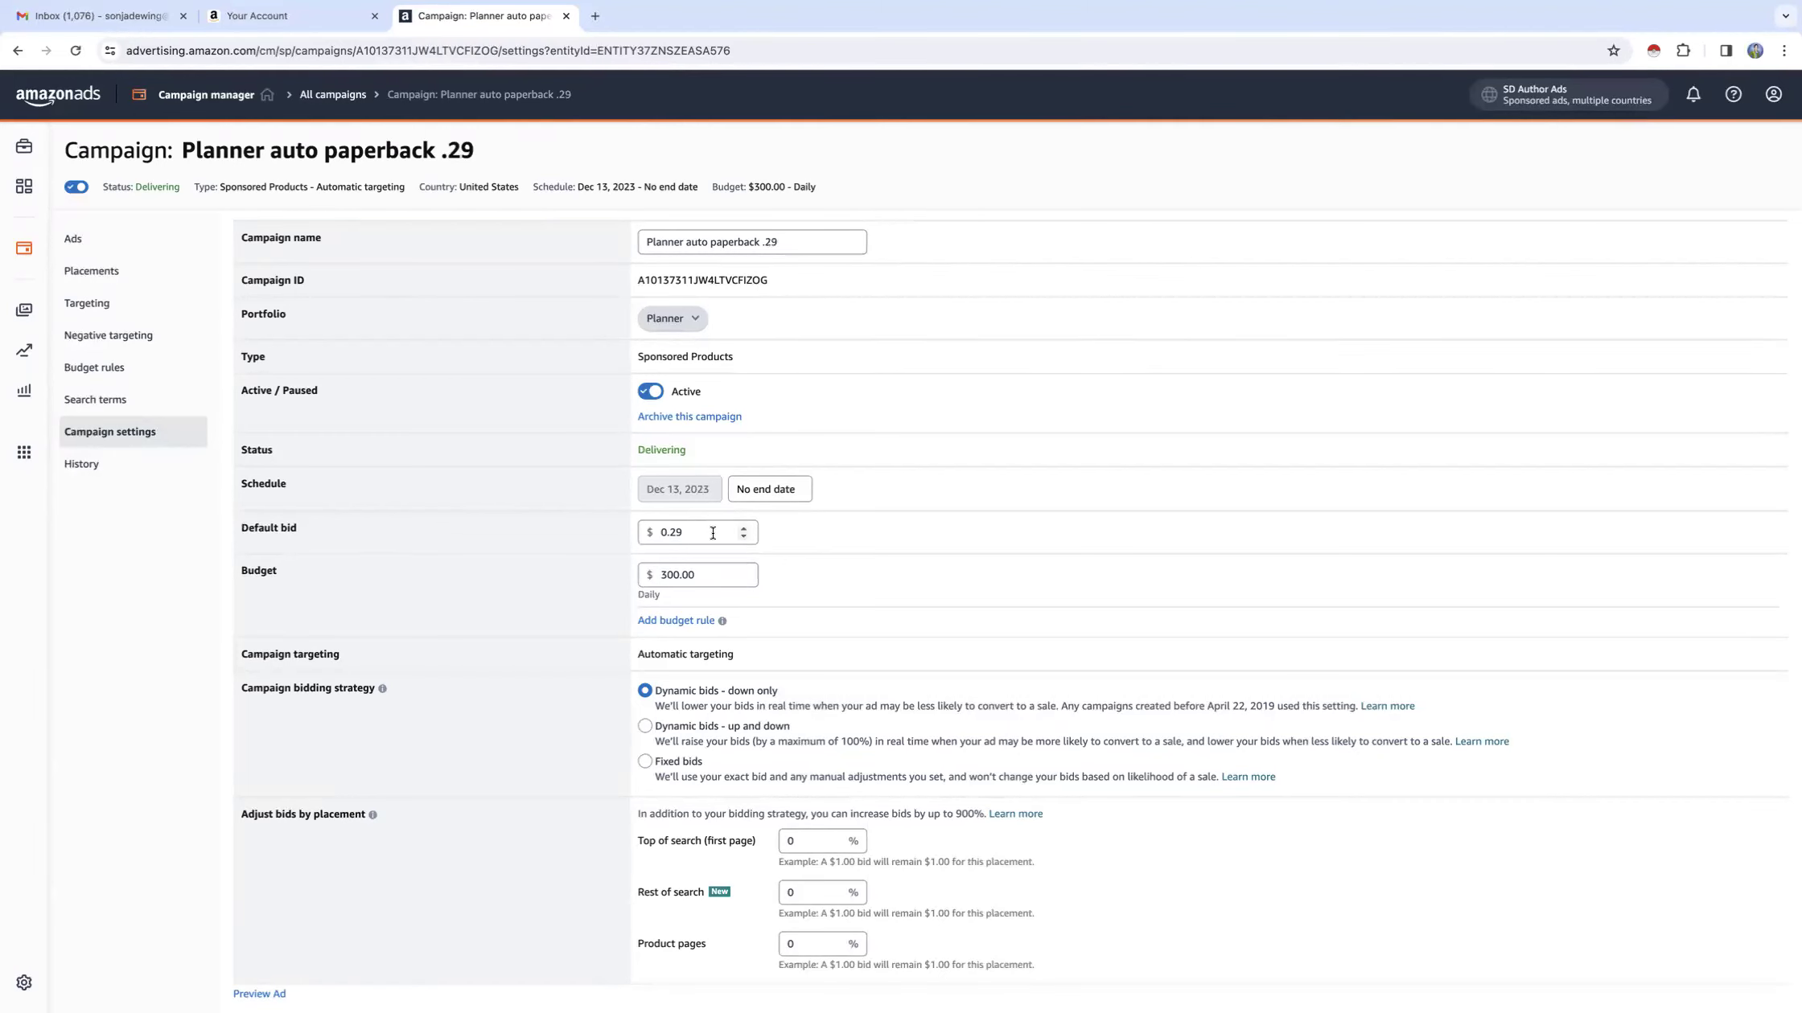
Step: Review the campaign's settings and the bids of its automatic targeting groups
scroll(847, 607, down, 2)
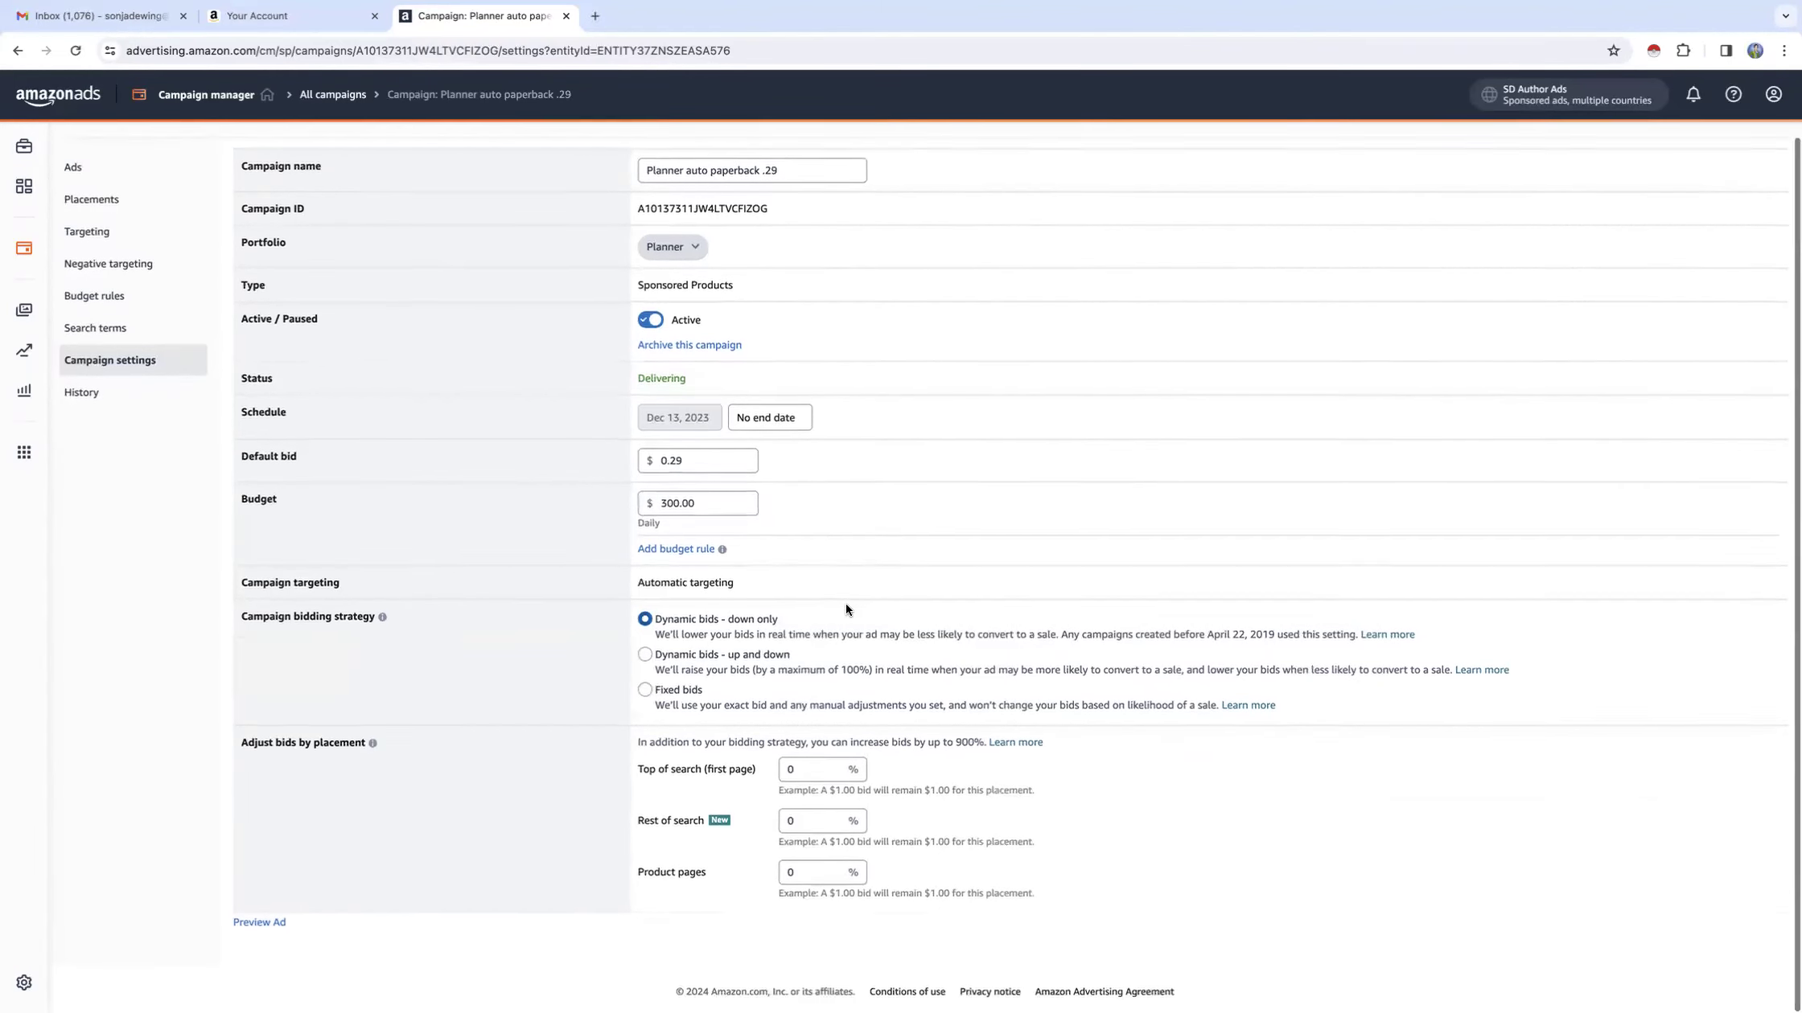
scroll(846, 609, up, 1)
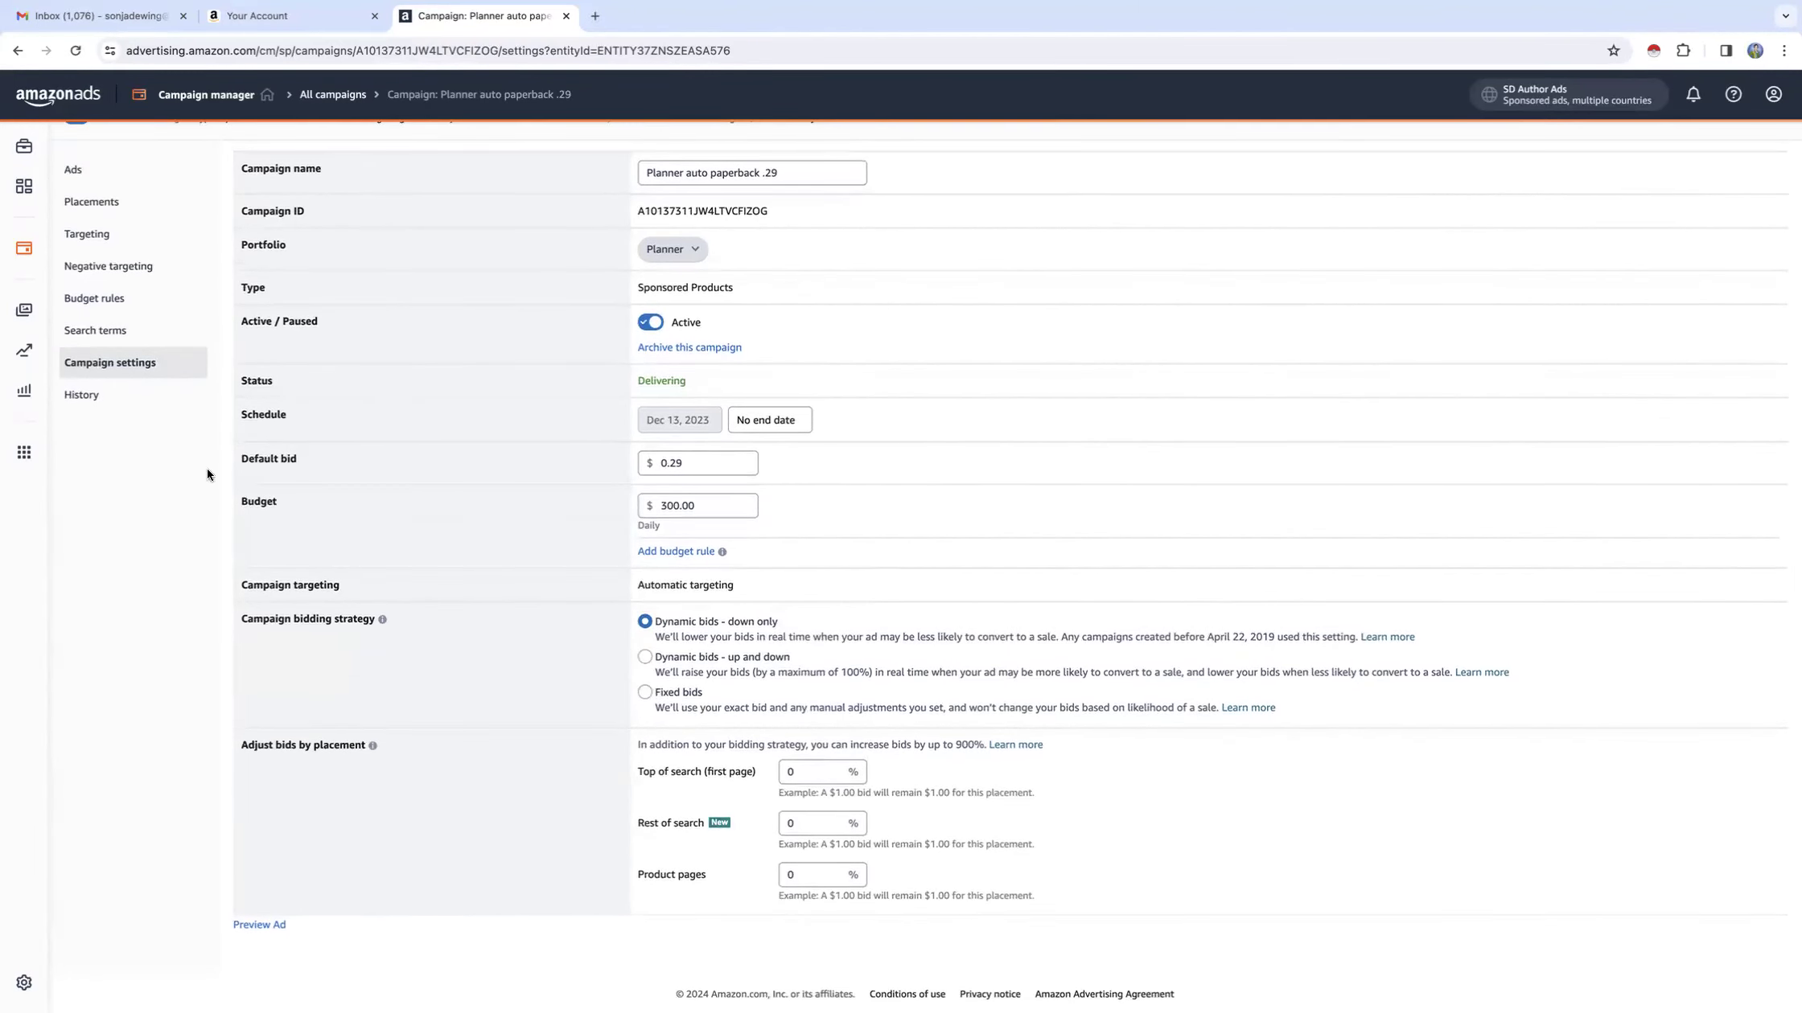
click(84, 245)
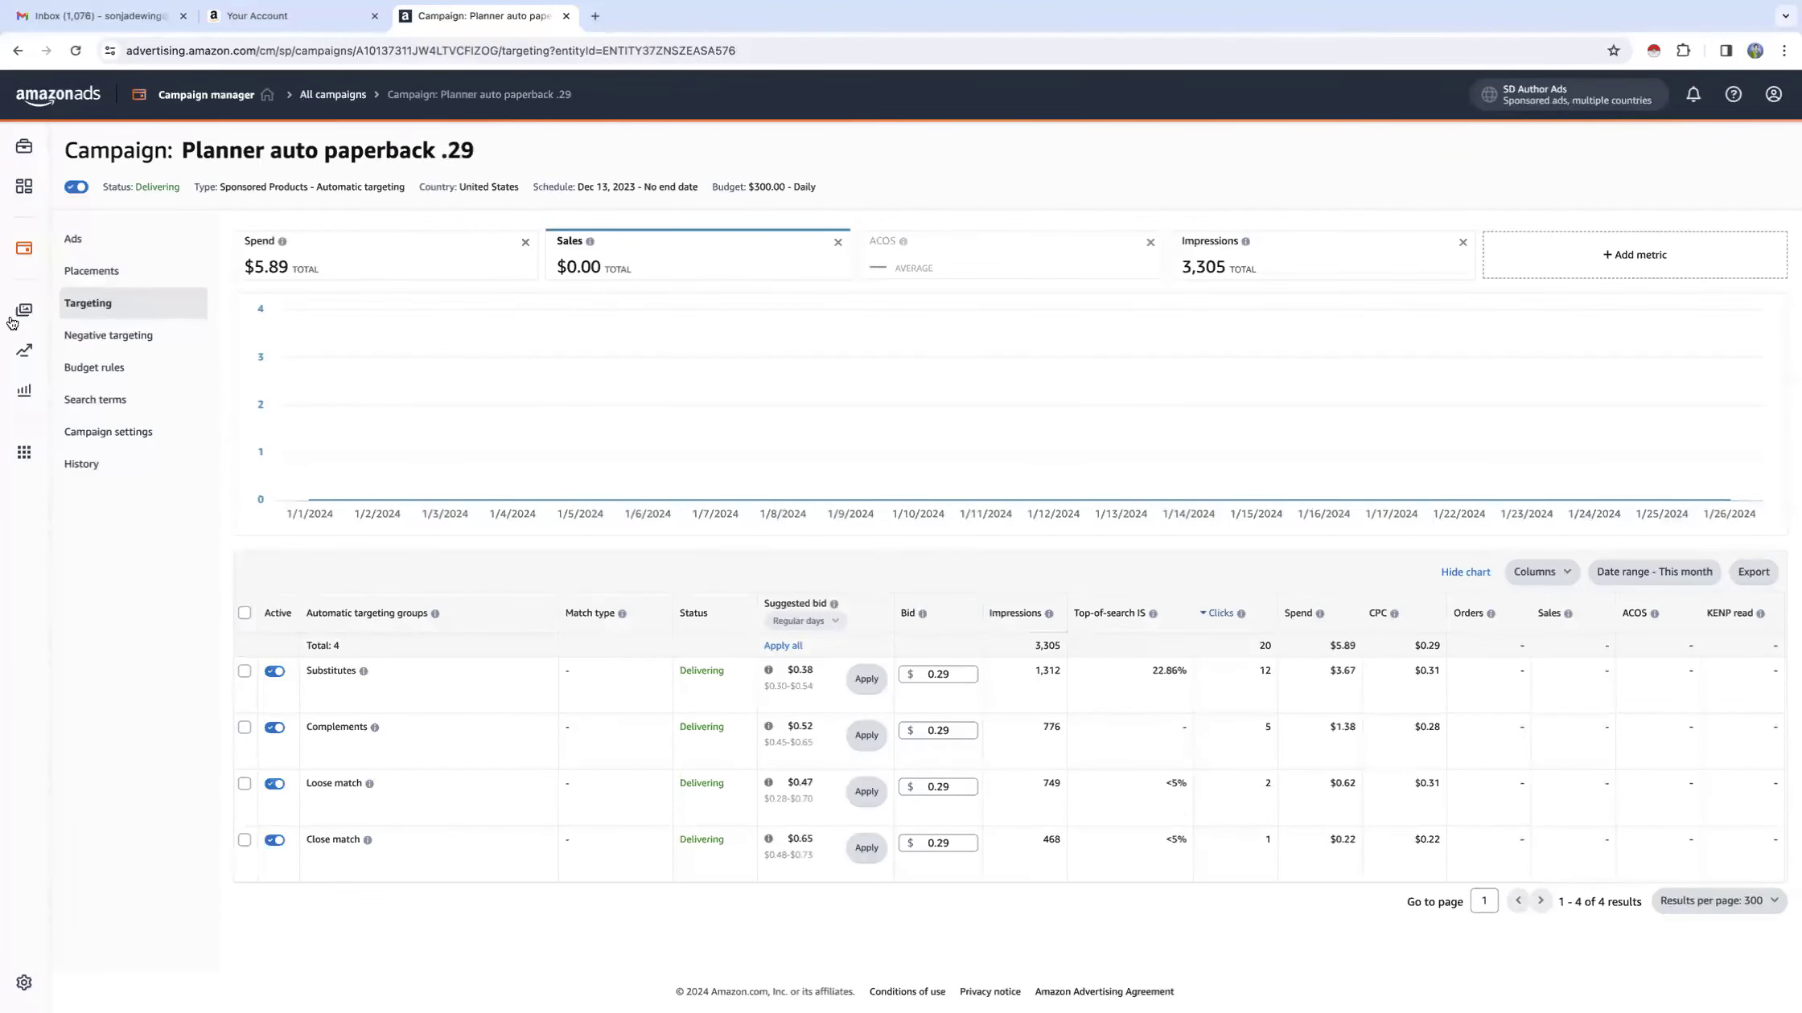
Step: Go back to the portfolios list and reopen the Planner portfolio's campaigns
click(224, 98)
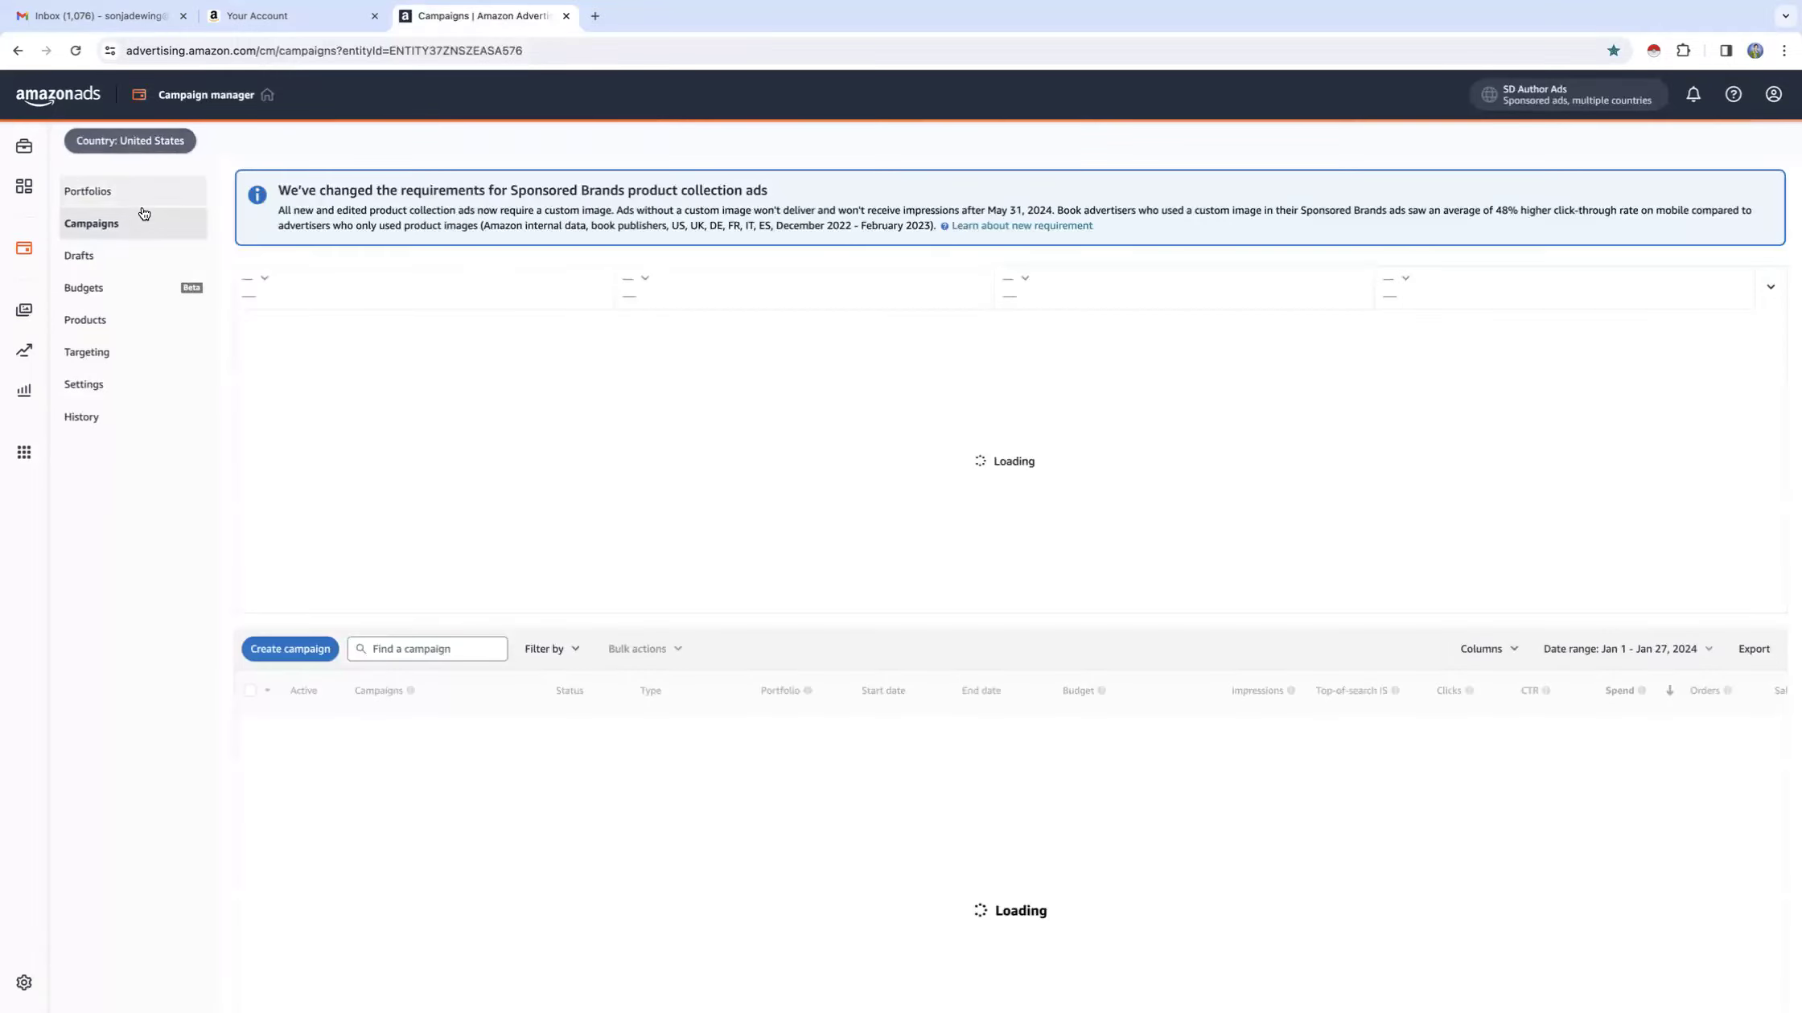
click(125, 200)
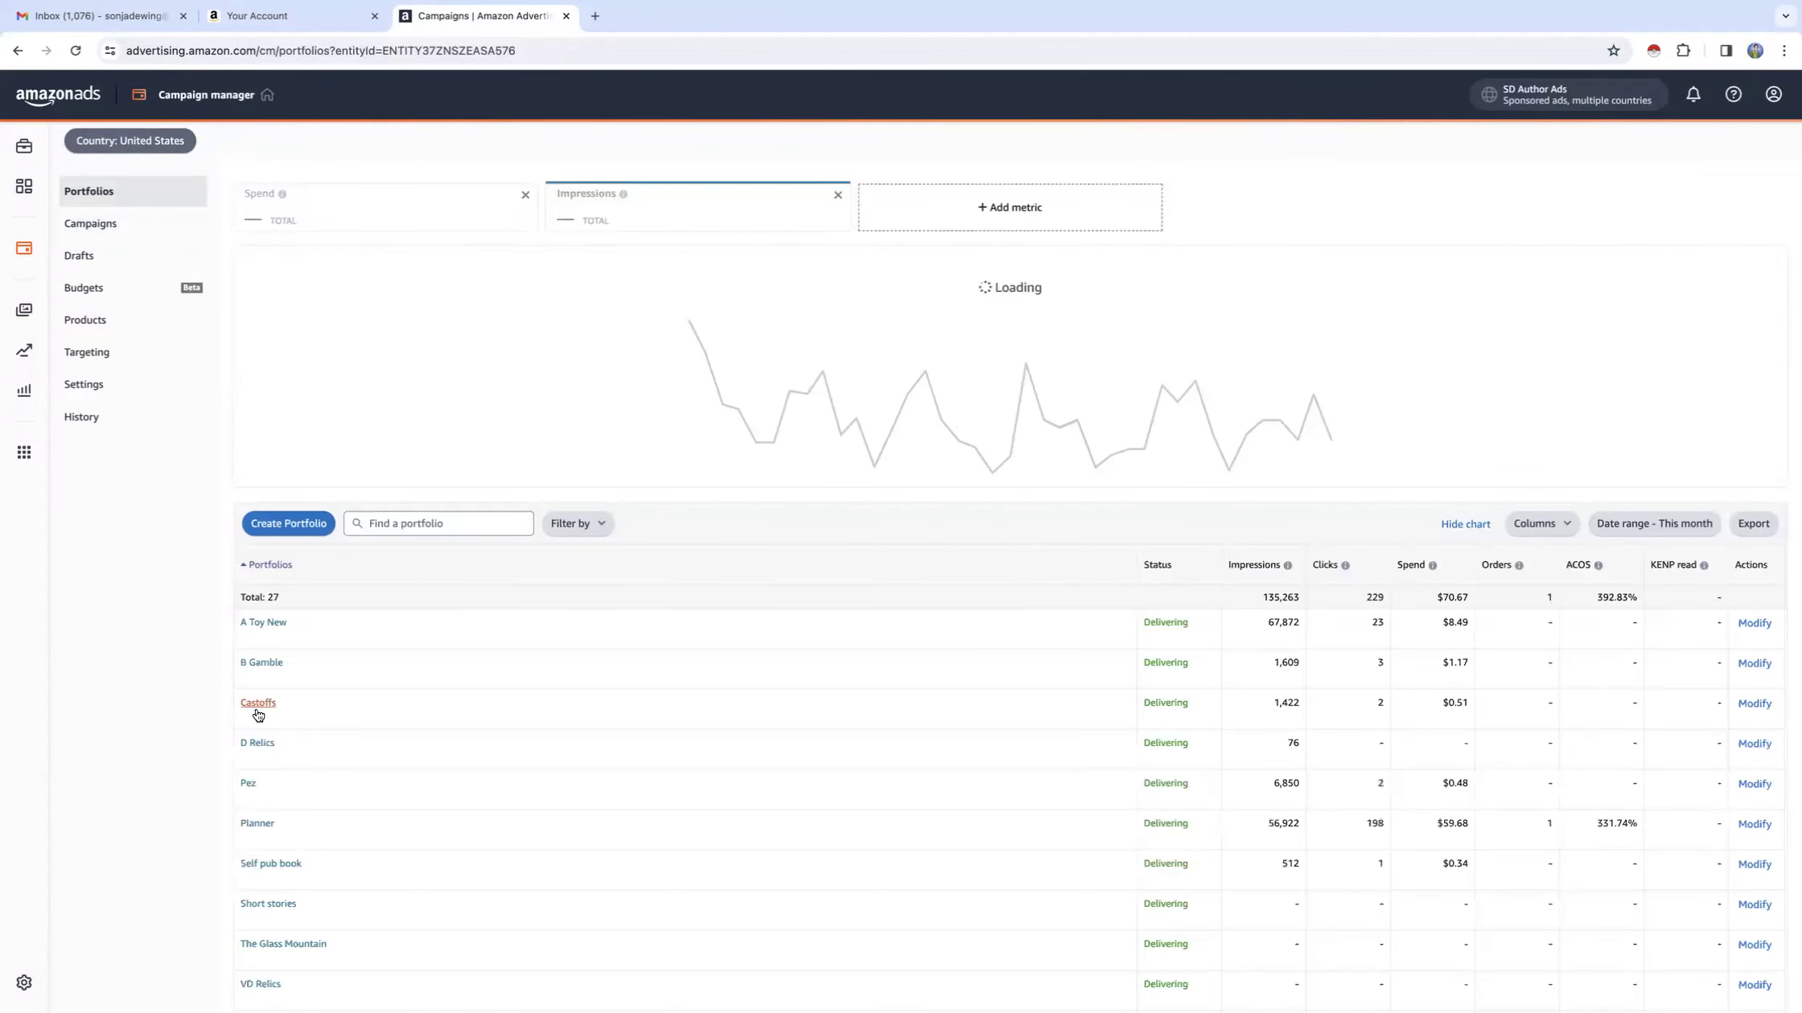
click(259, 822)
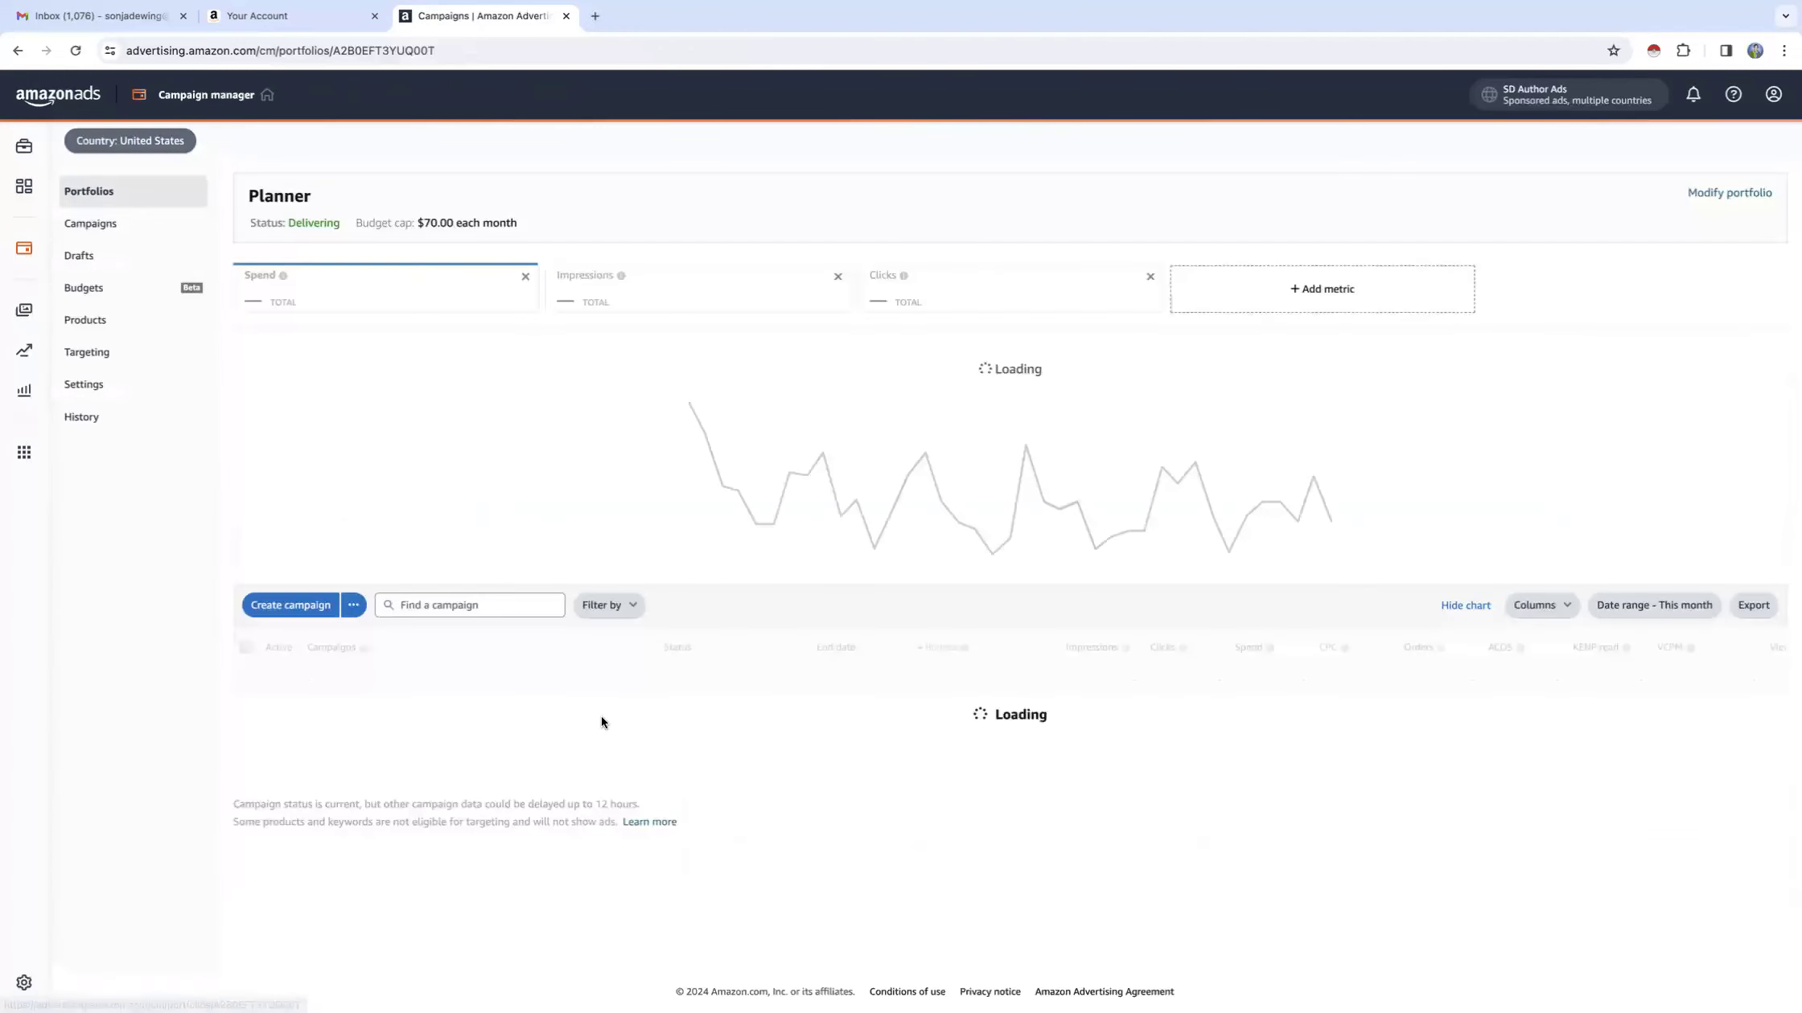
scroll(602, 722, down, 2)
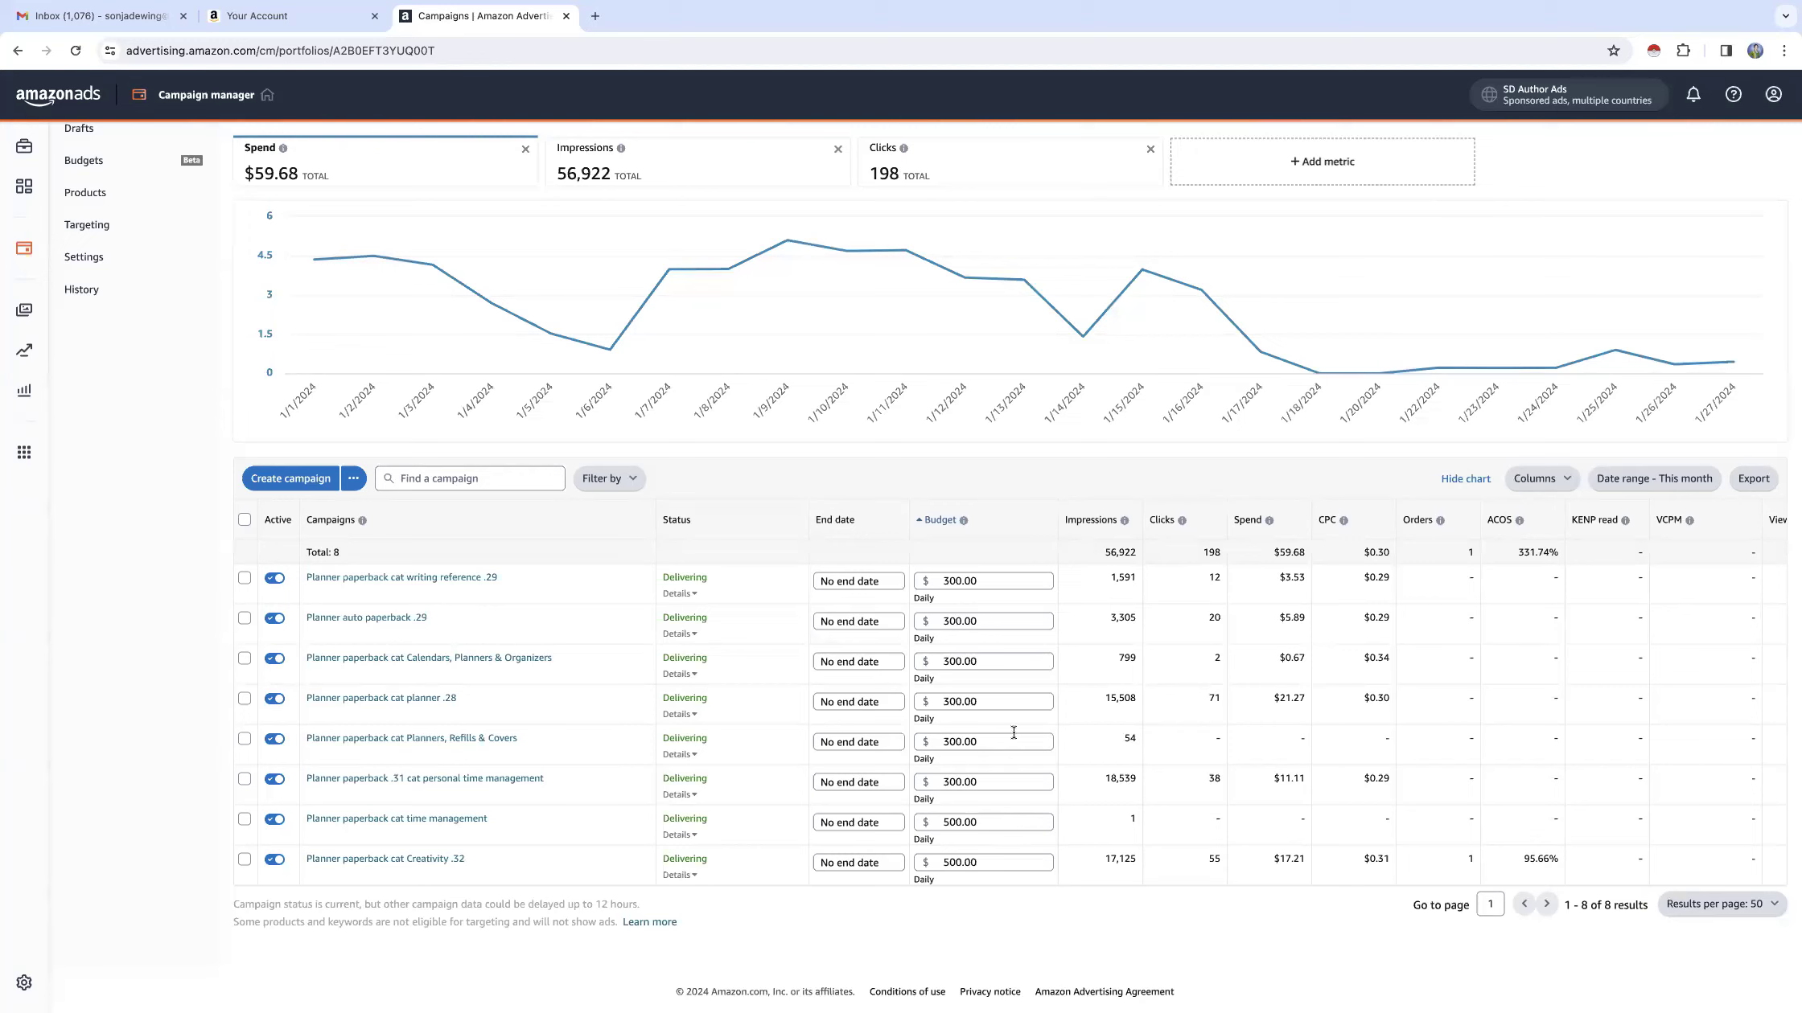
Step: Set the daily budget of the Planner paperback cat Creativity .32 campaign to $600
click(989, 744)
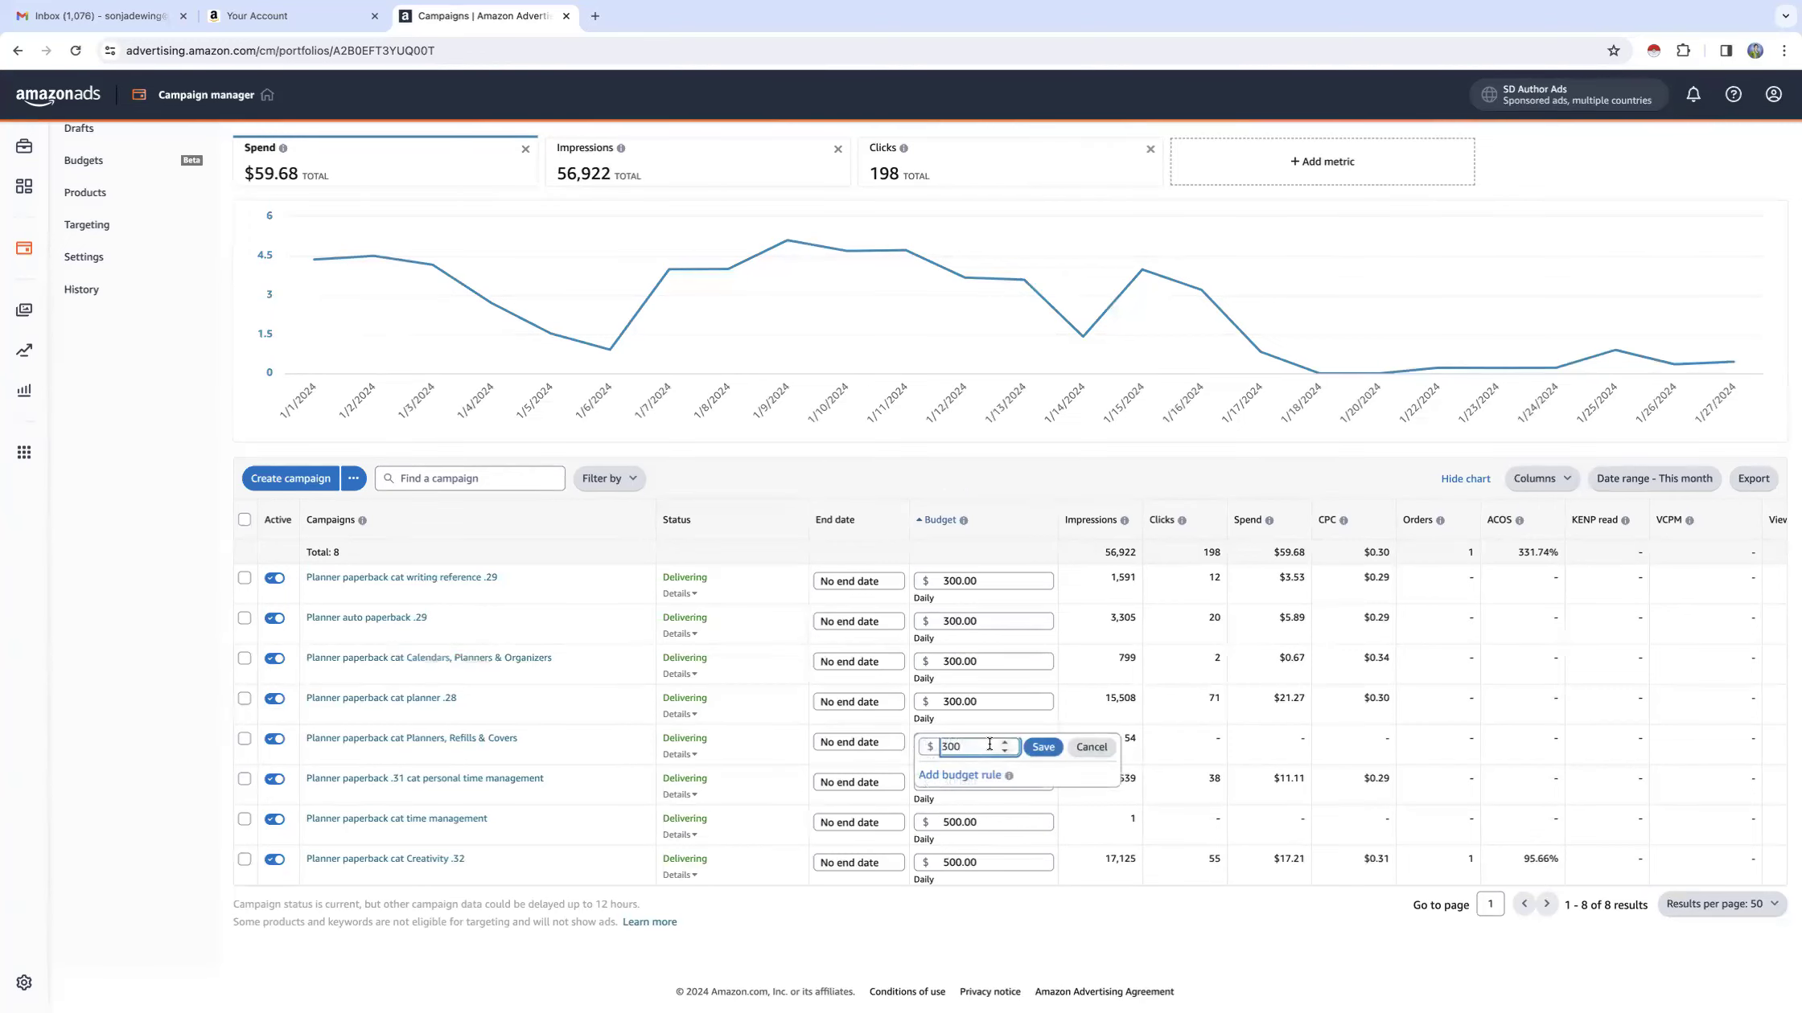
click(752, 708)
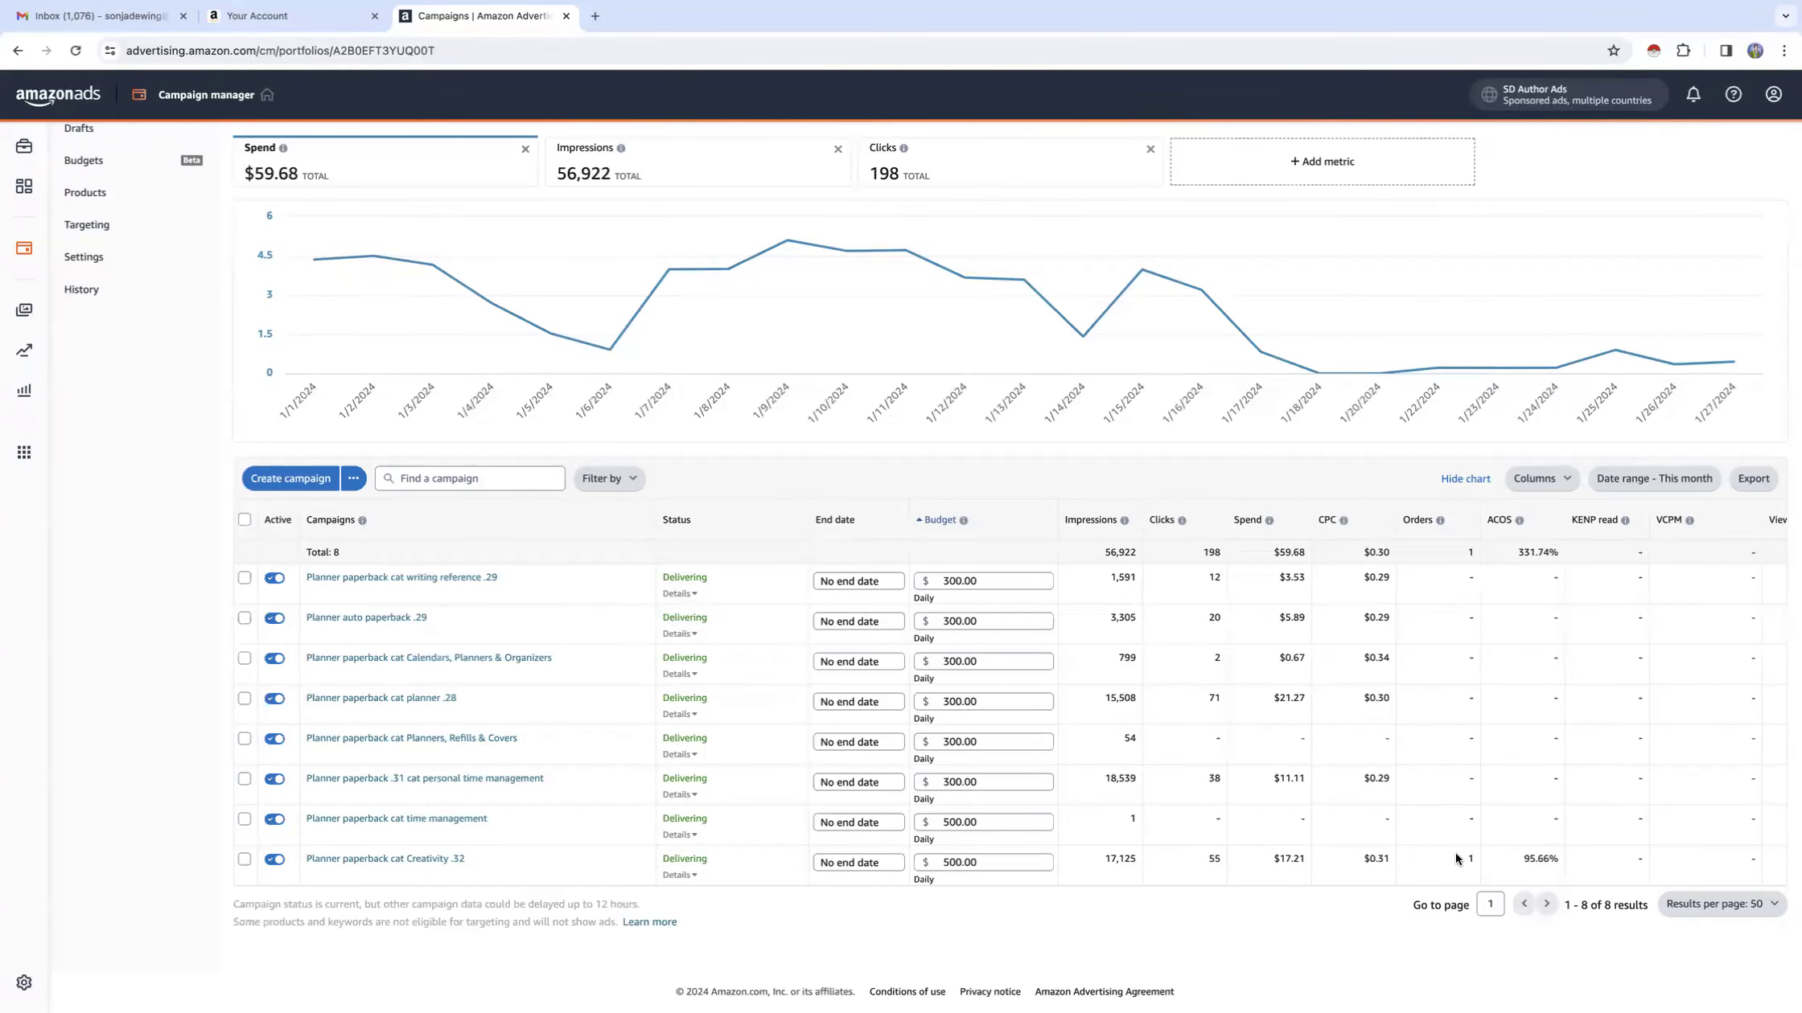
drag(1457, 854, 1476, 858)
click(1436, 868)
click(965, 864)
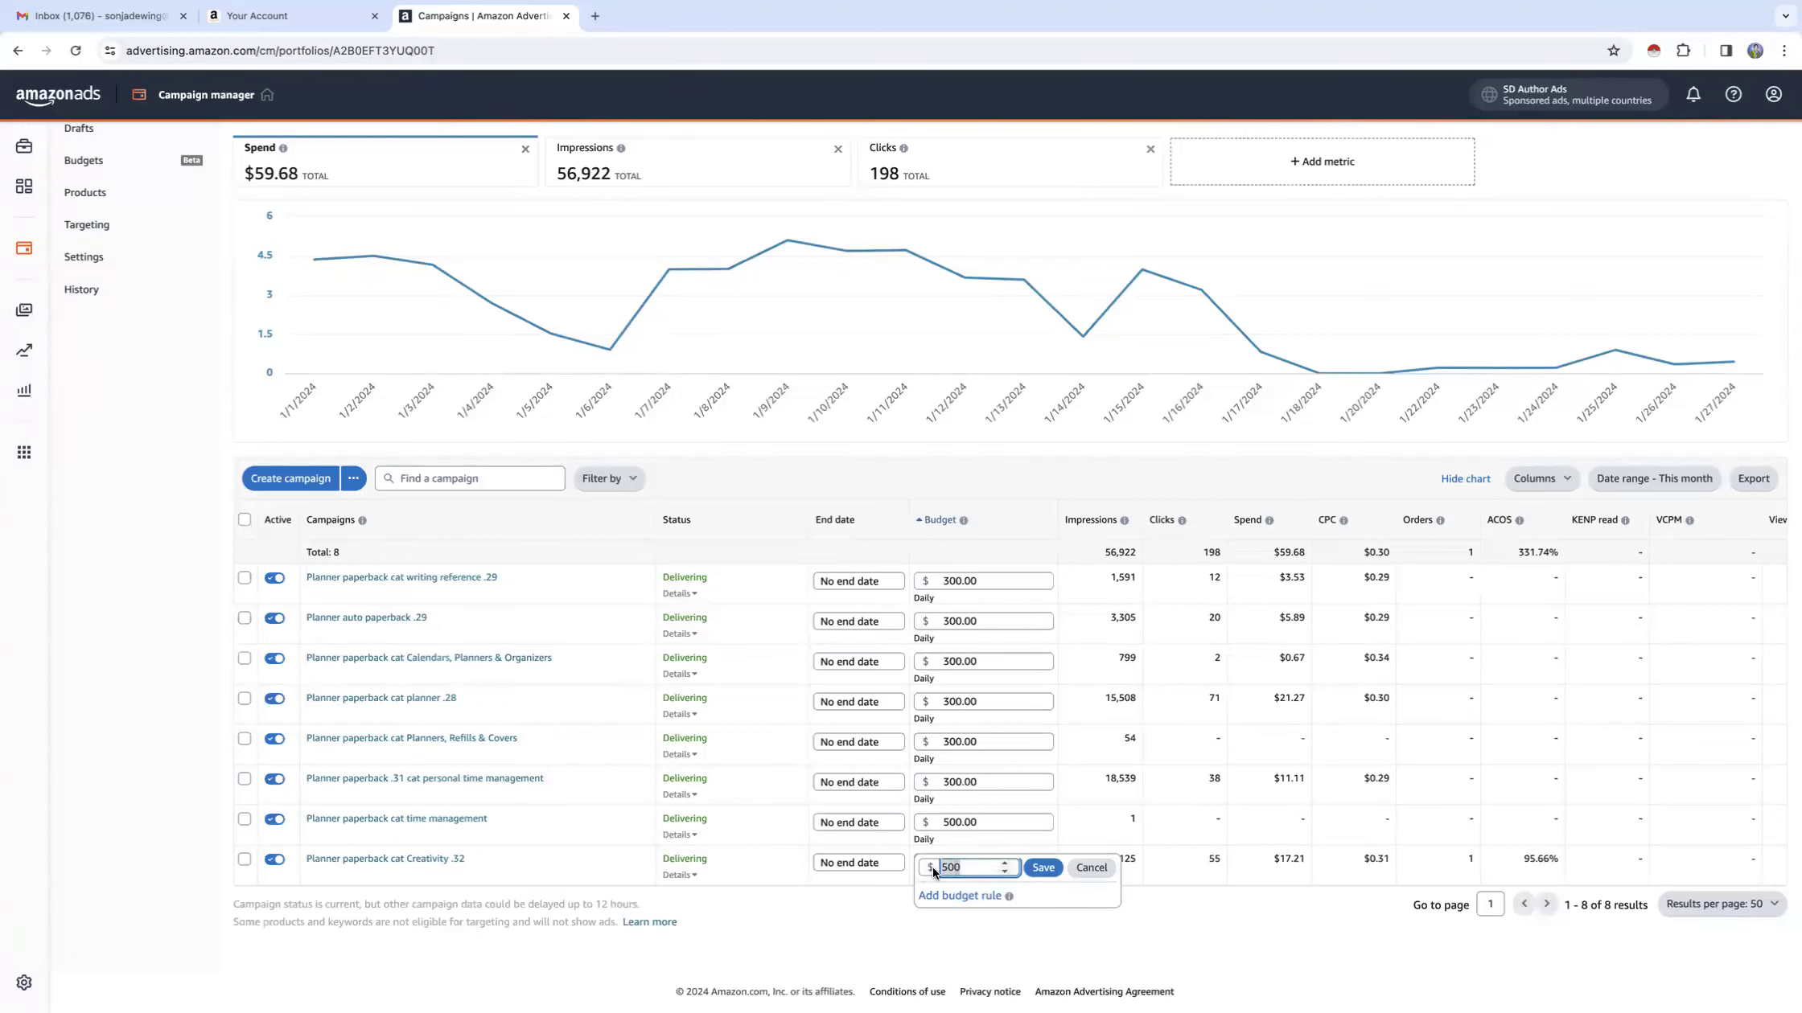
text(600)
click(1044, 869)
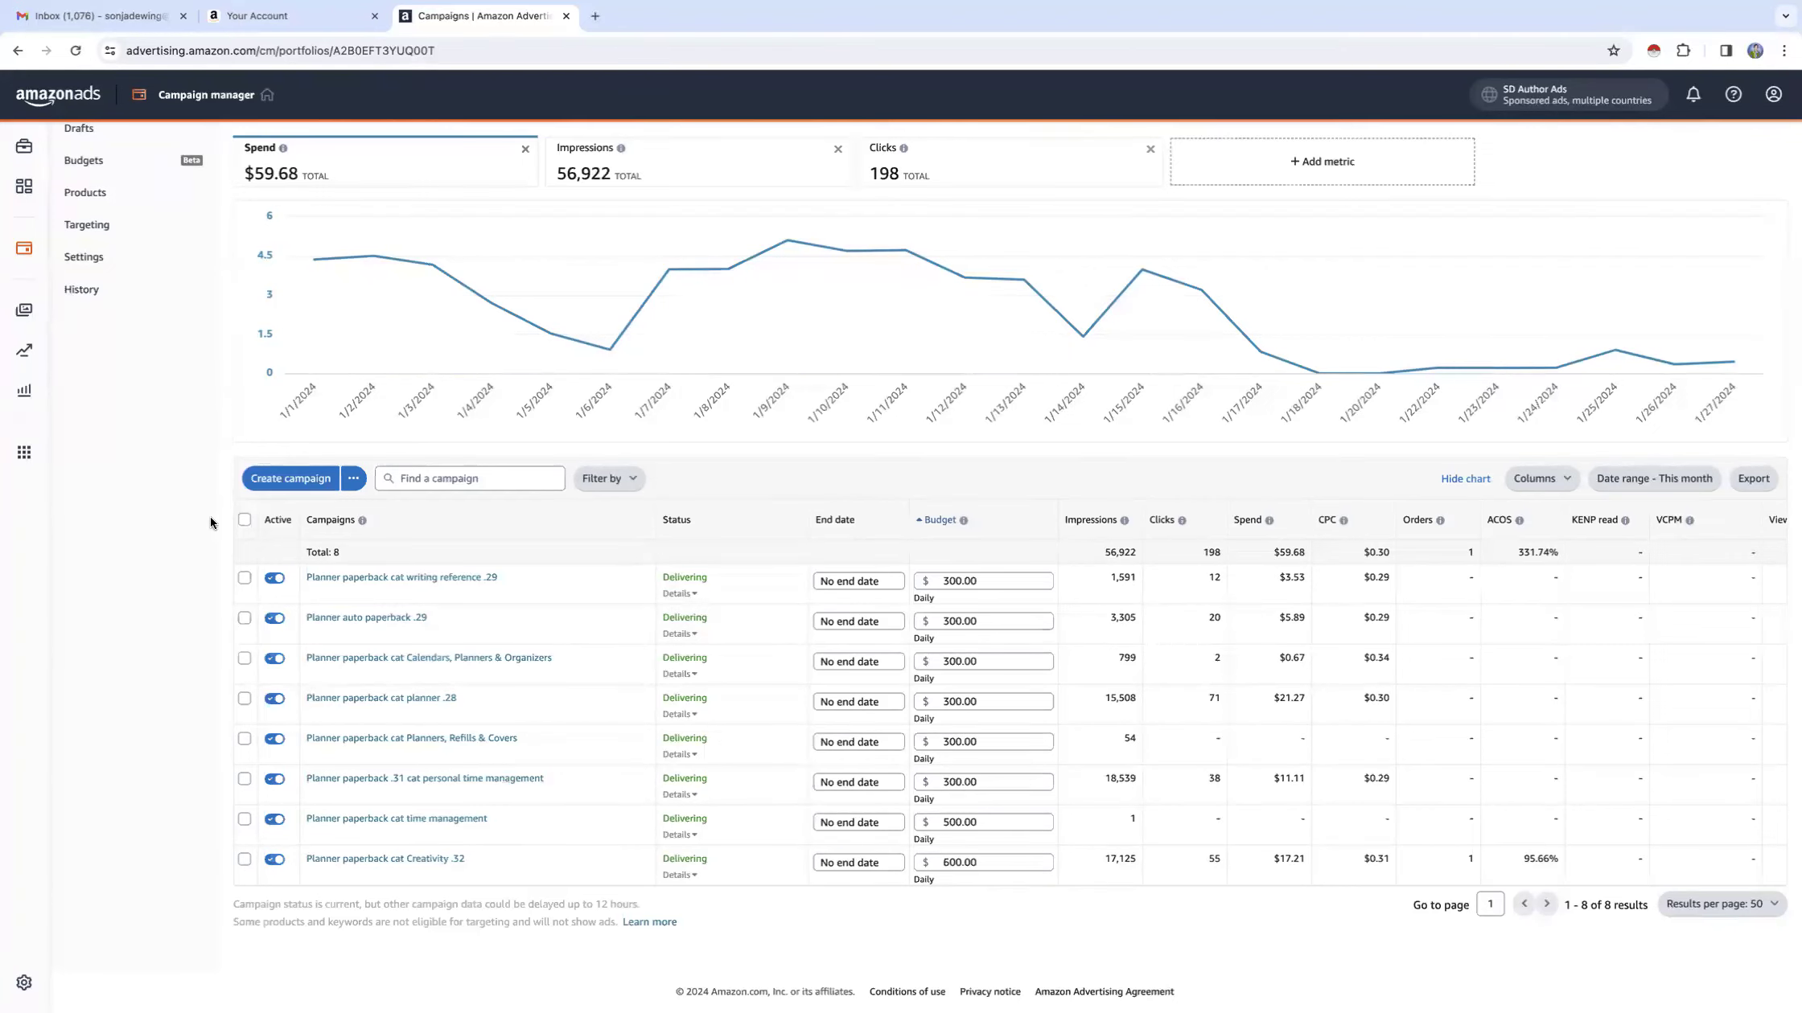
Step: Return to the portfolios list and open the A Toy New portfolio
scroll(136, 221, up, 2)
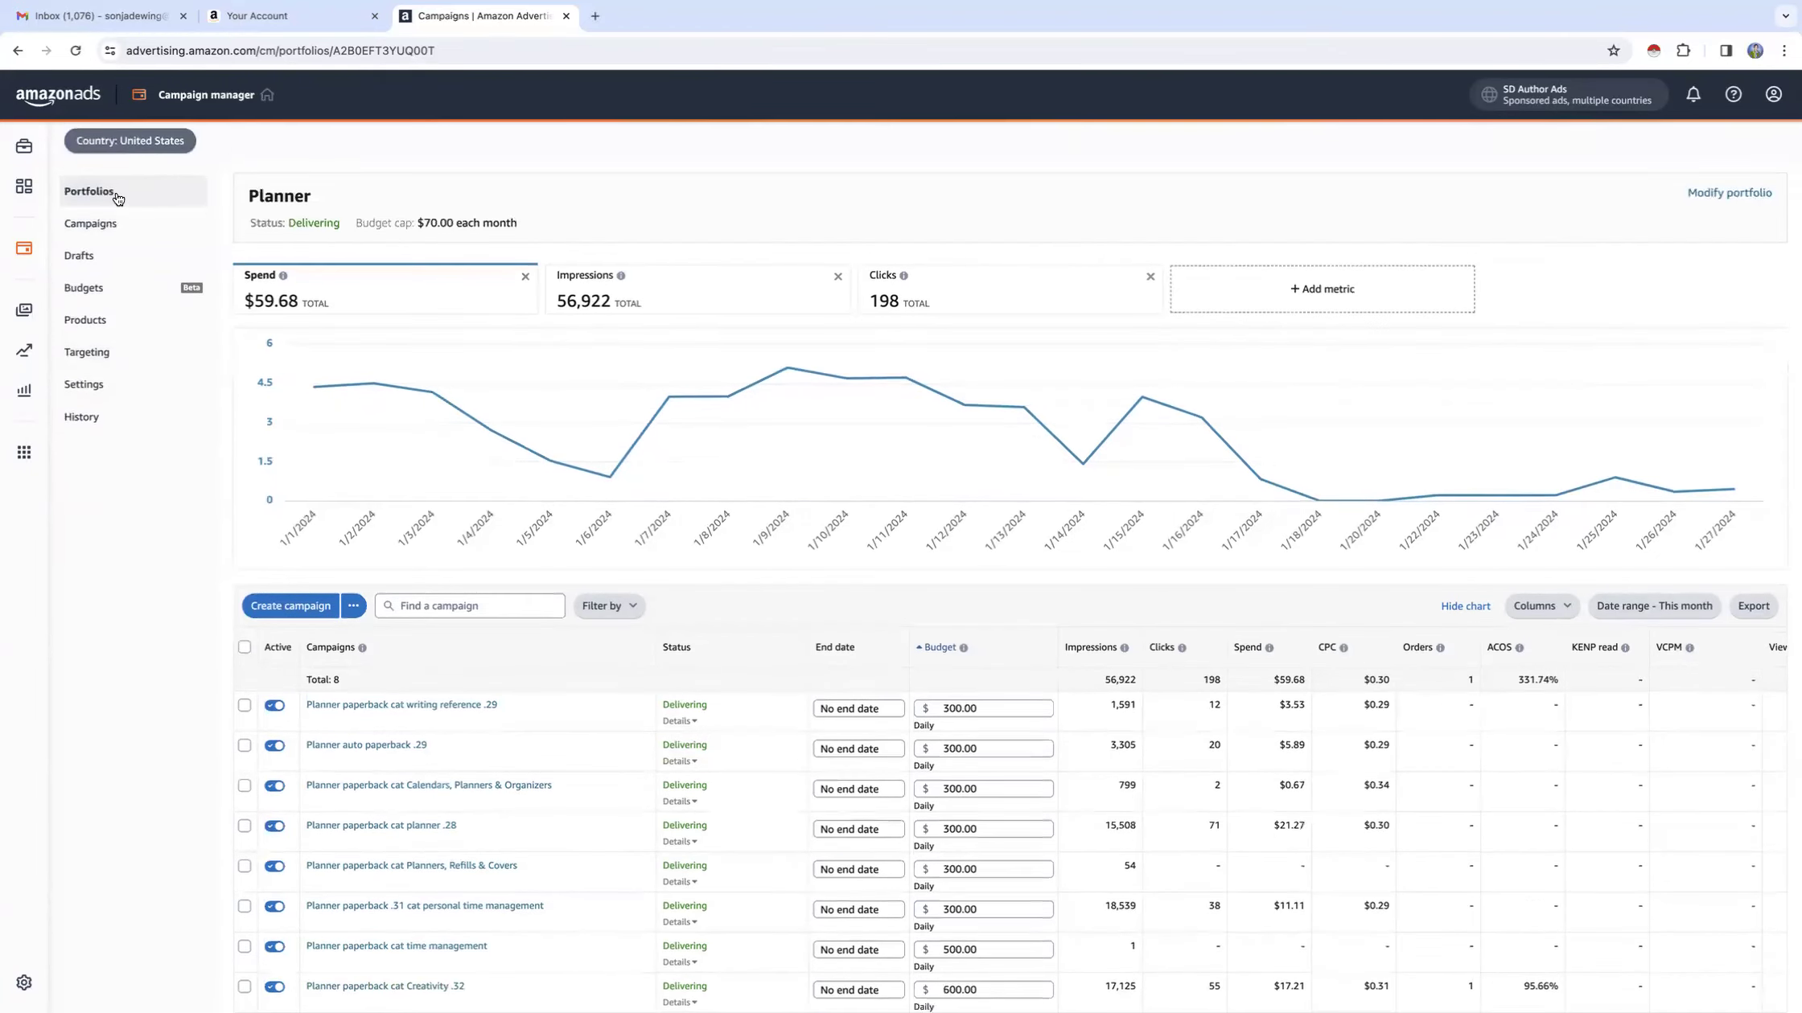
click(121, 192)
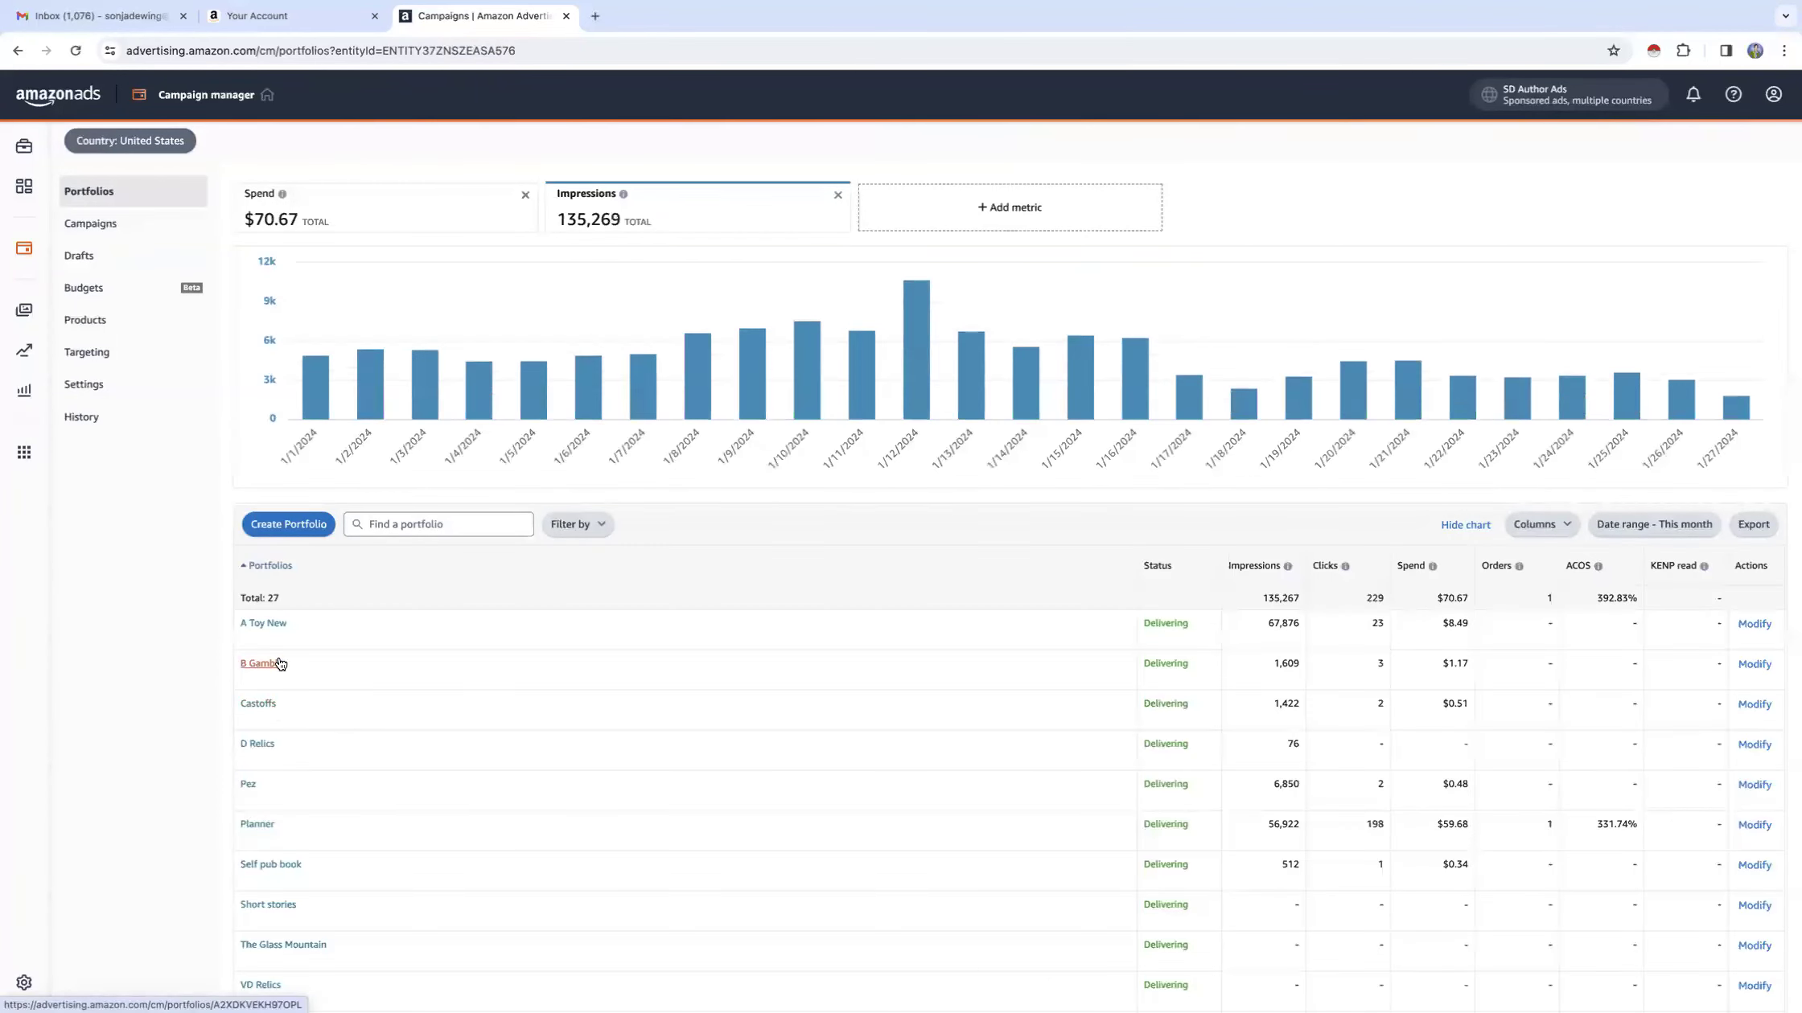
click(272, 627)
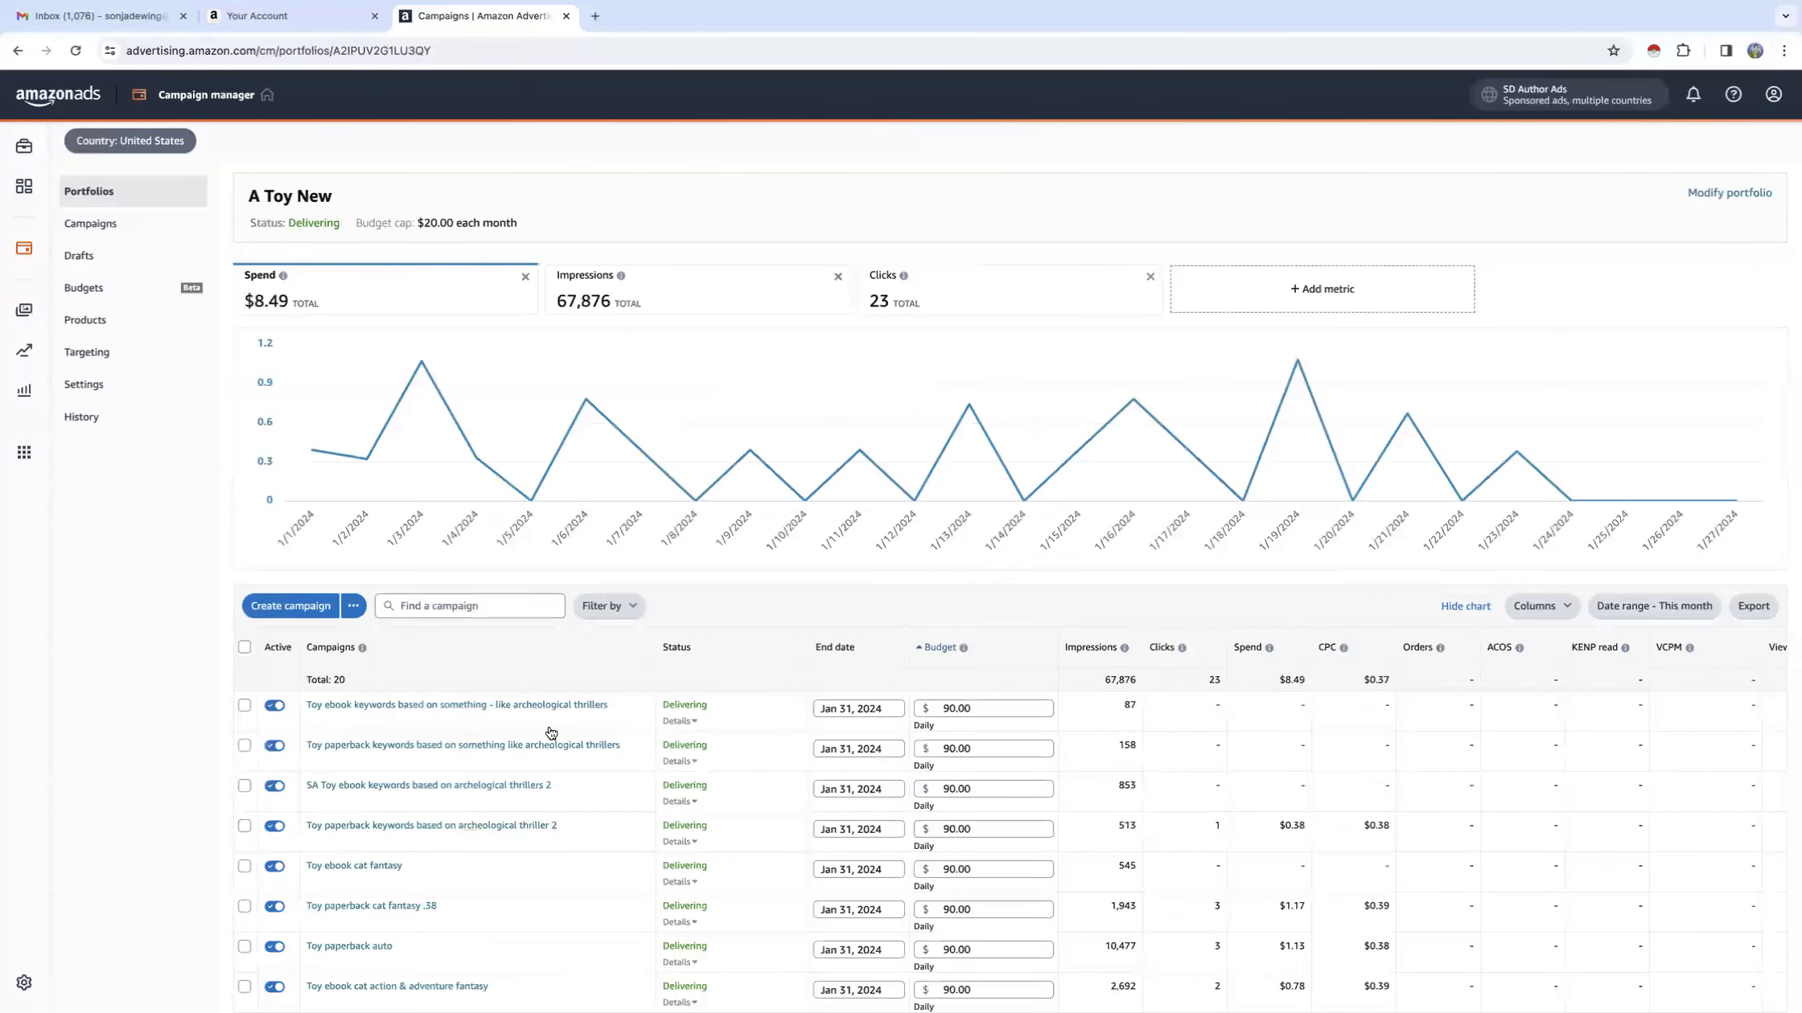
Step: Review the A Toy New campaigns and their daily budgets, including Toy ebook keywords Amazon Sug .28 new text
scroll(499, 780, down, 4)
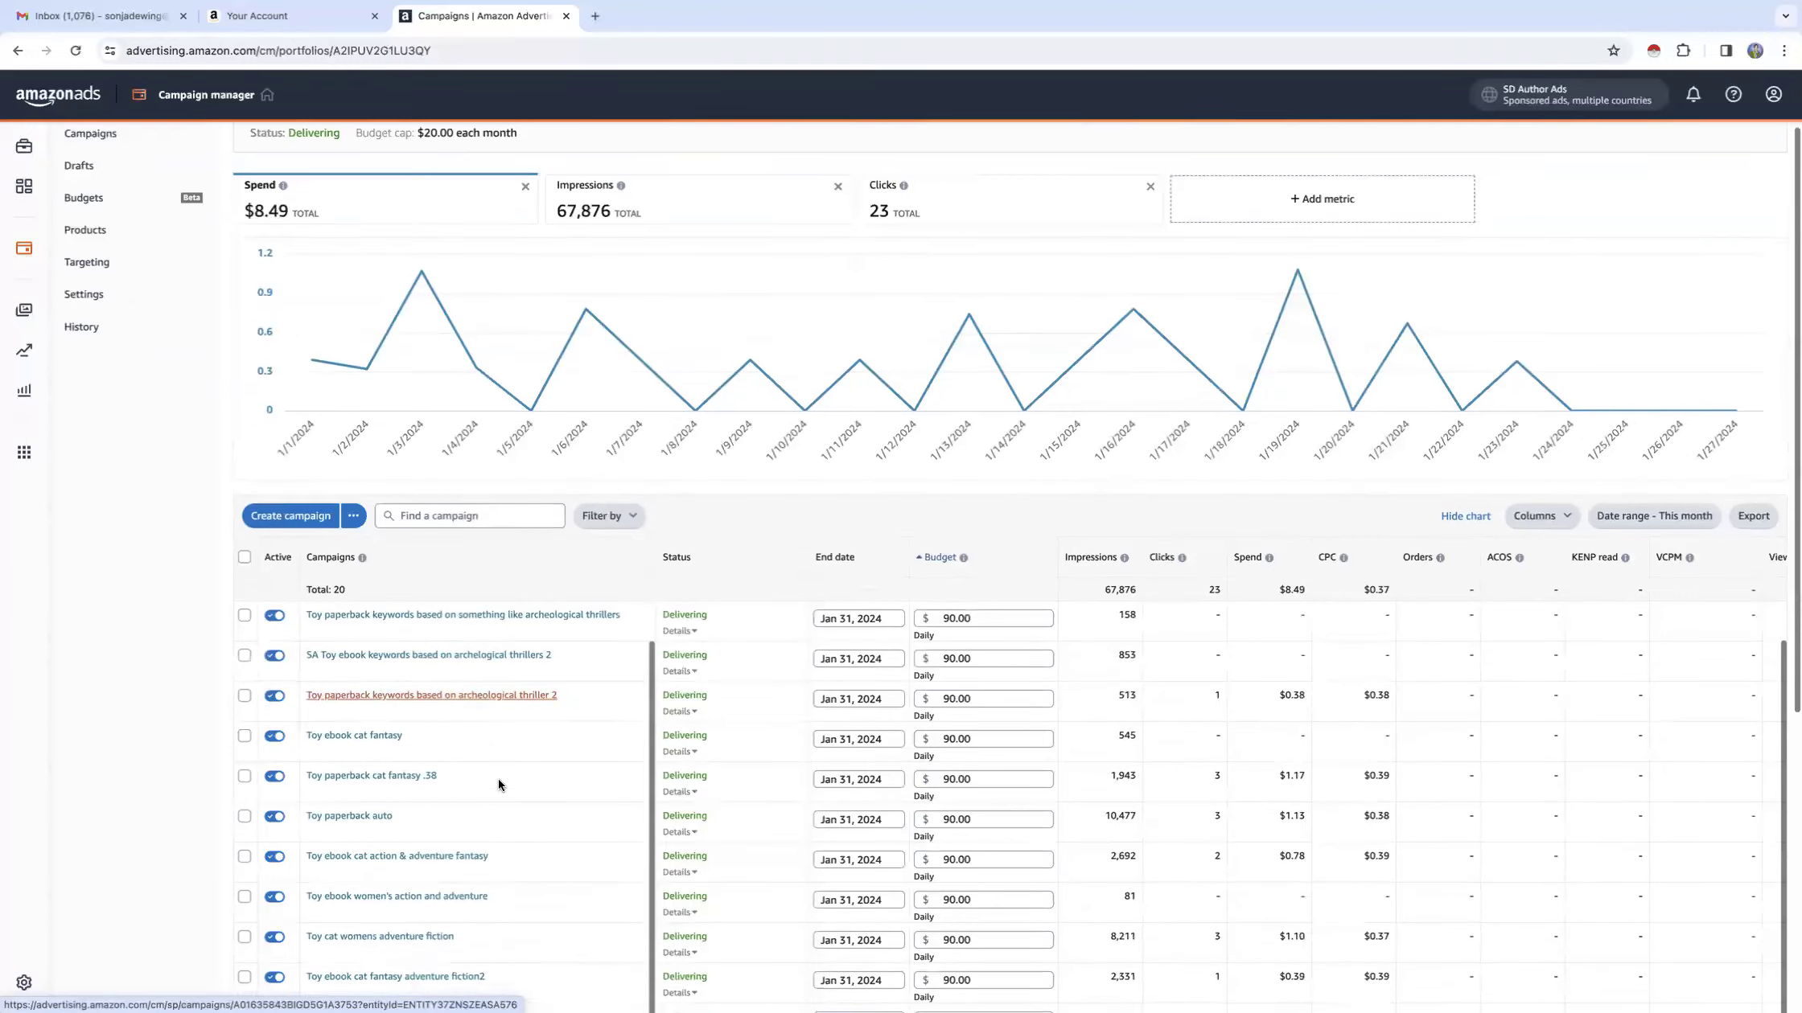
scroll(505, 766, down, 2)
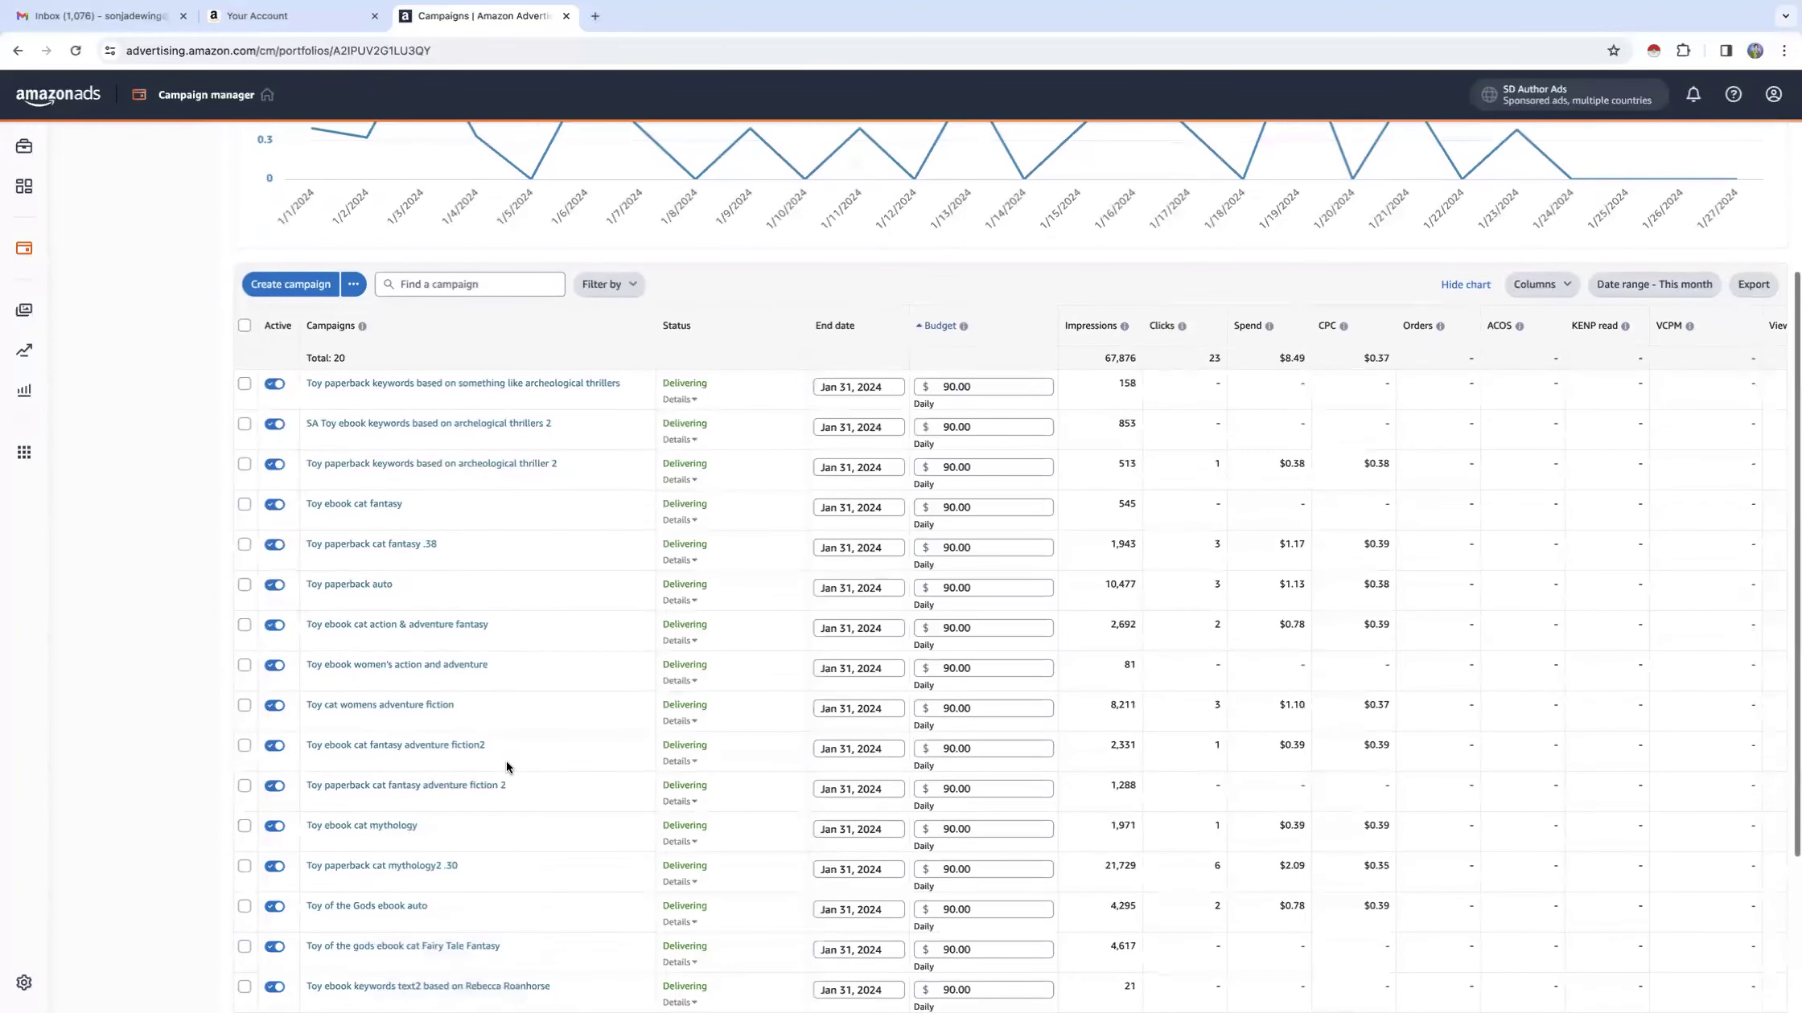
scroll(507, 766, down, 2)
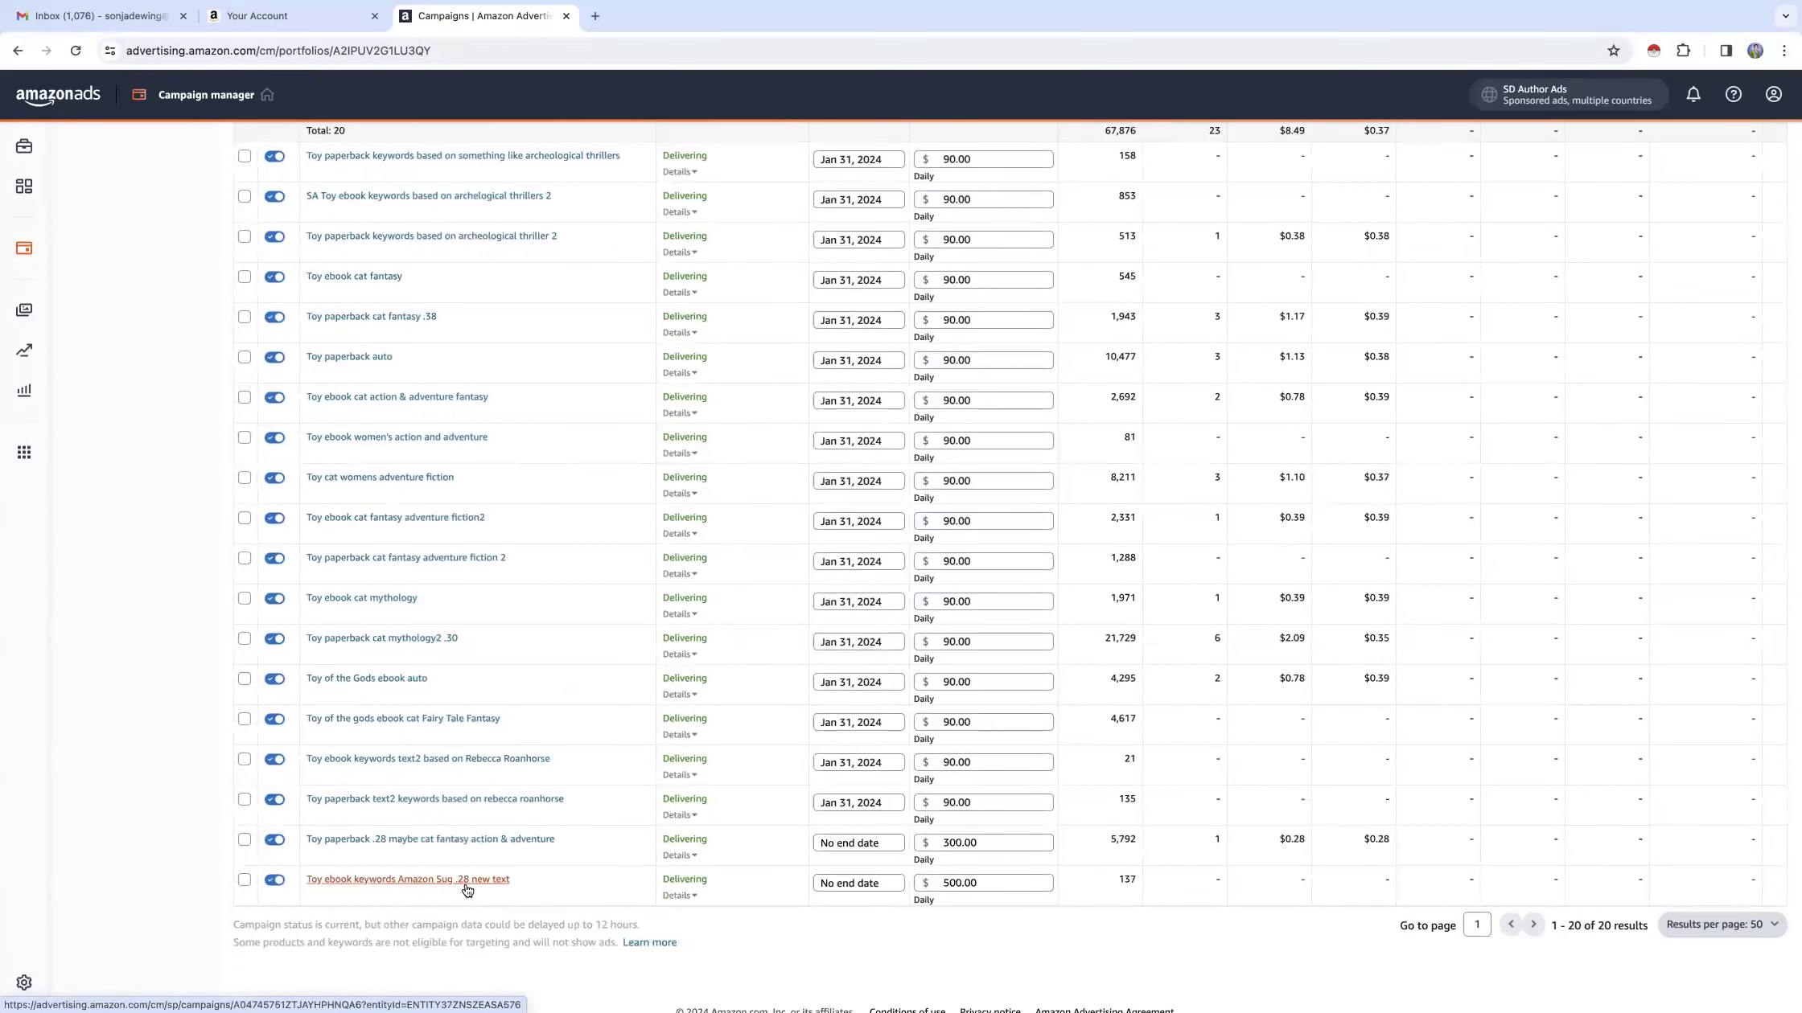
click(943, 885)
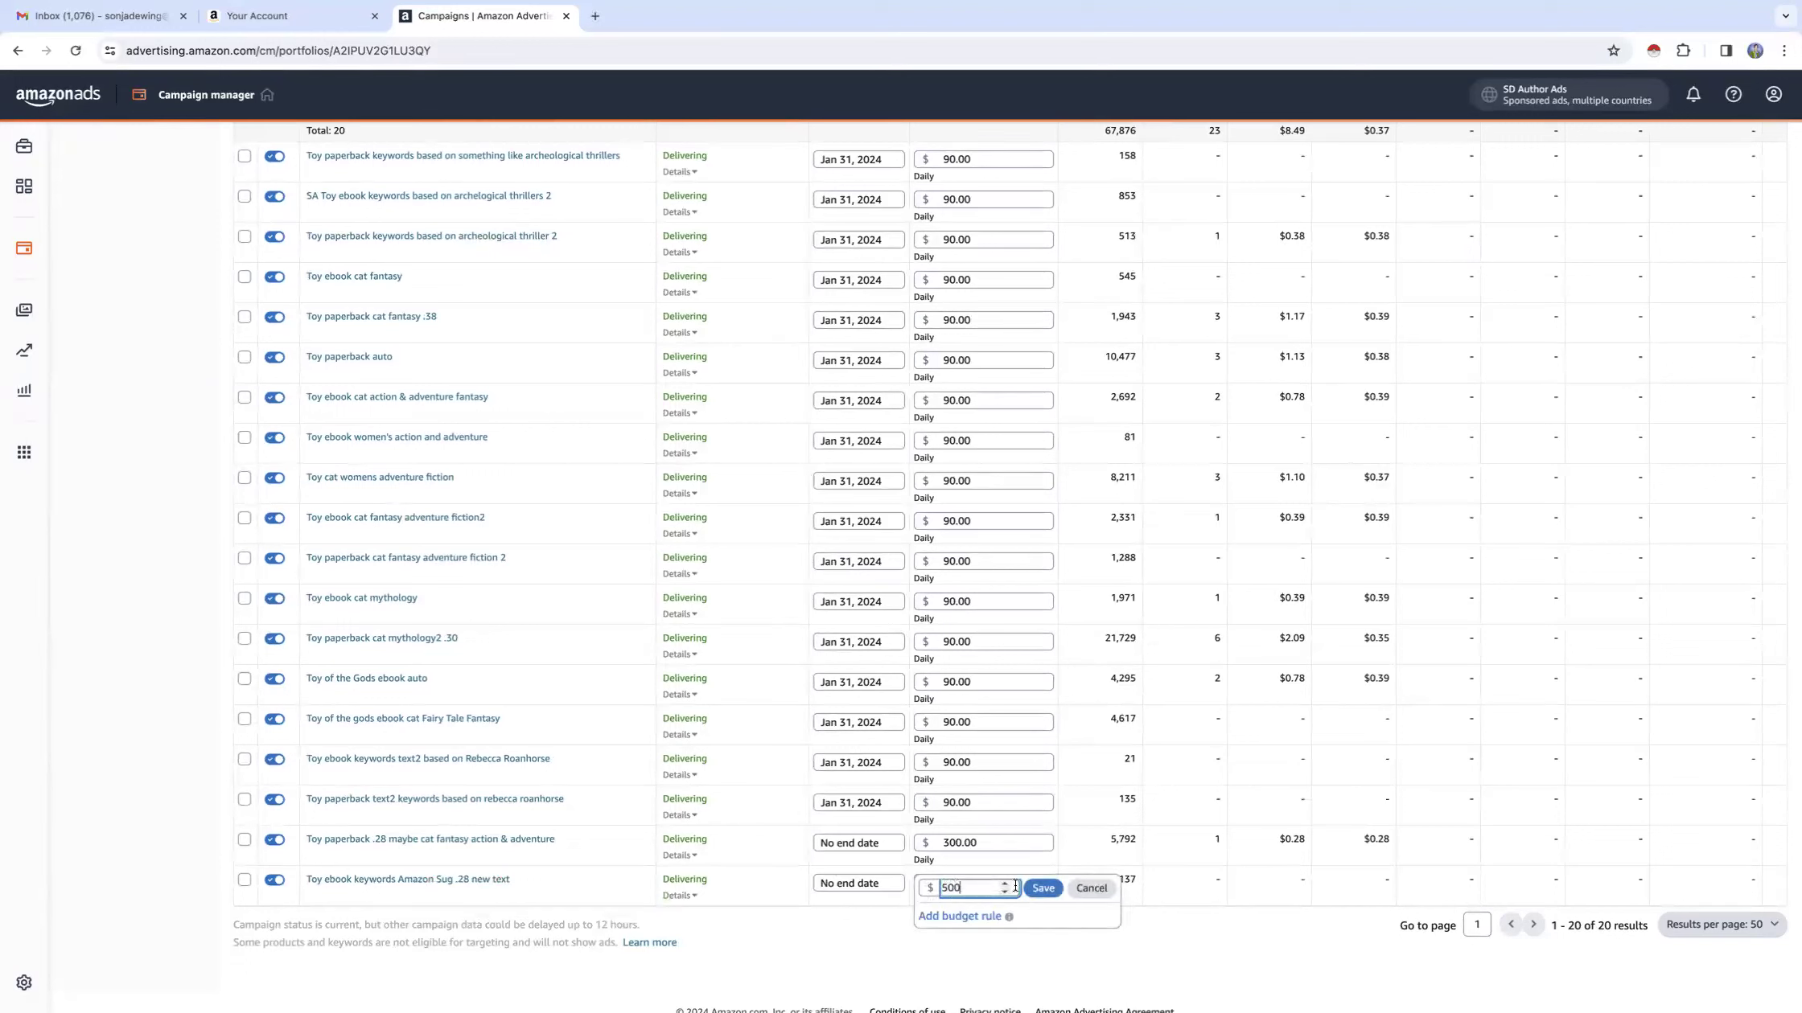
click(1044, 889)
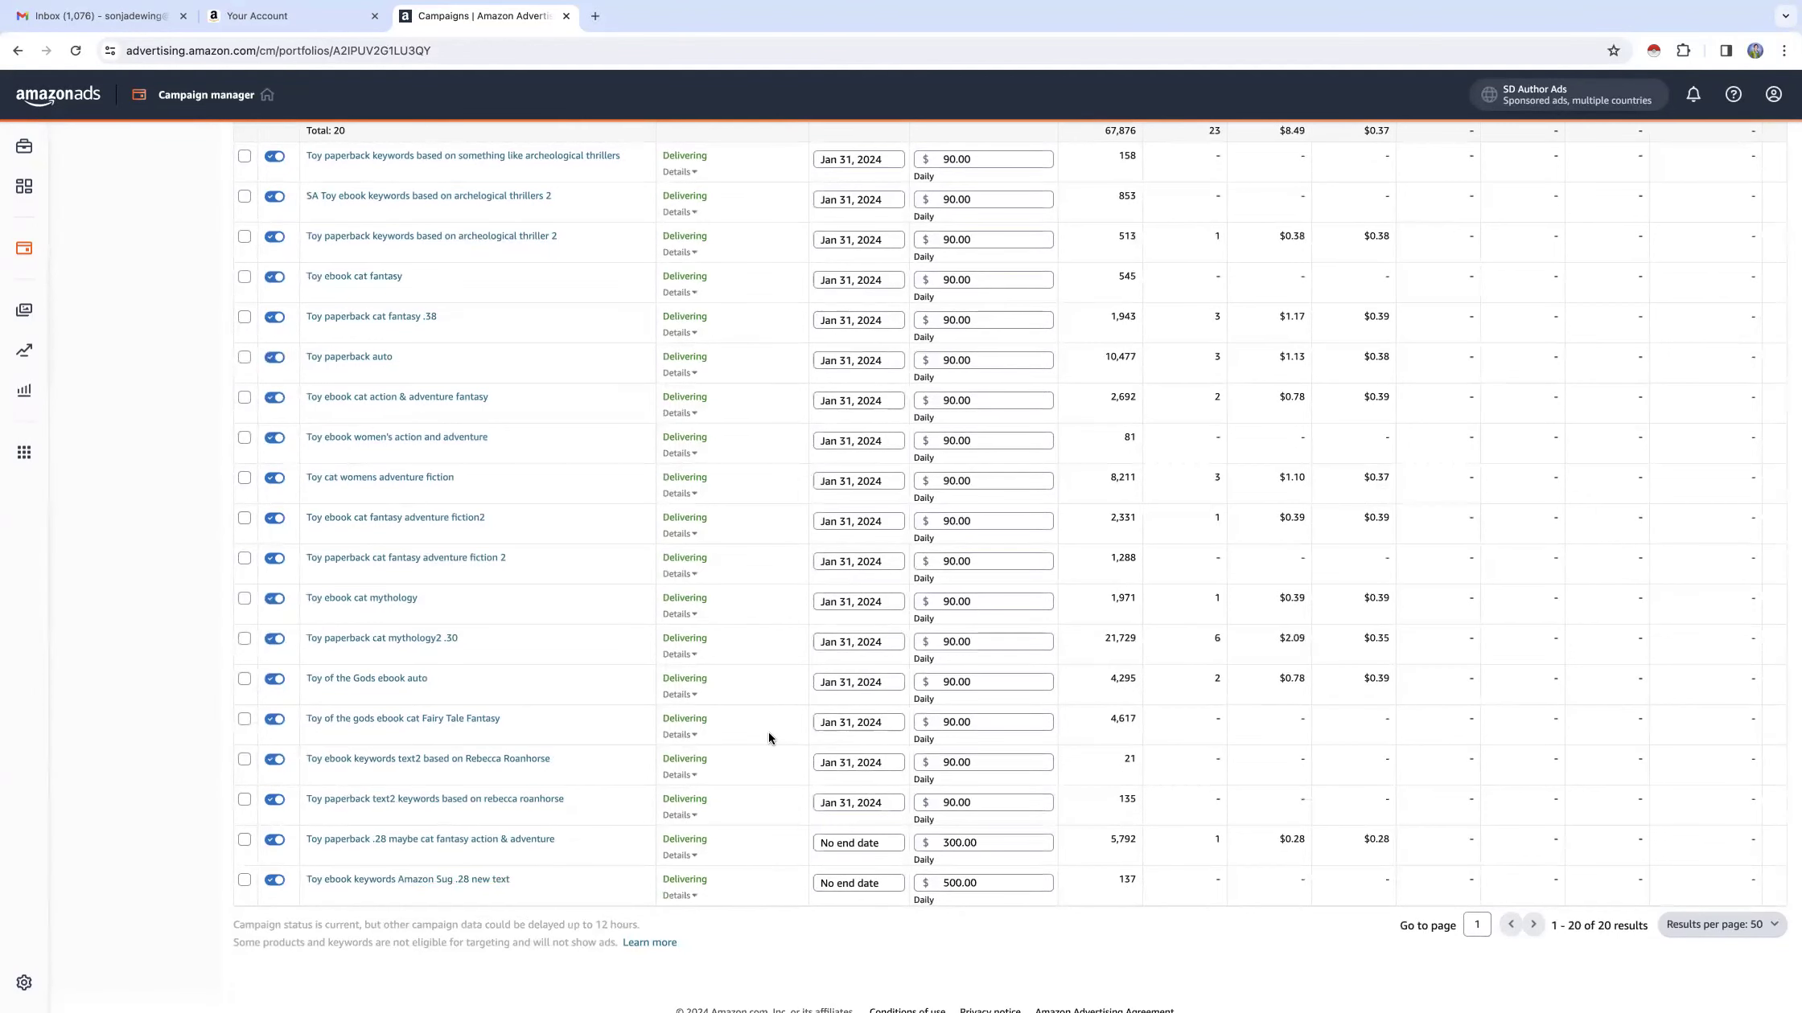
scroll(768, 735, up, 5)
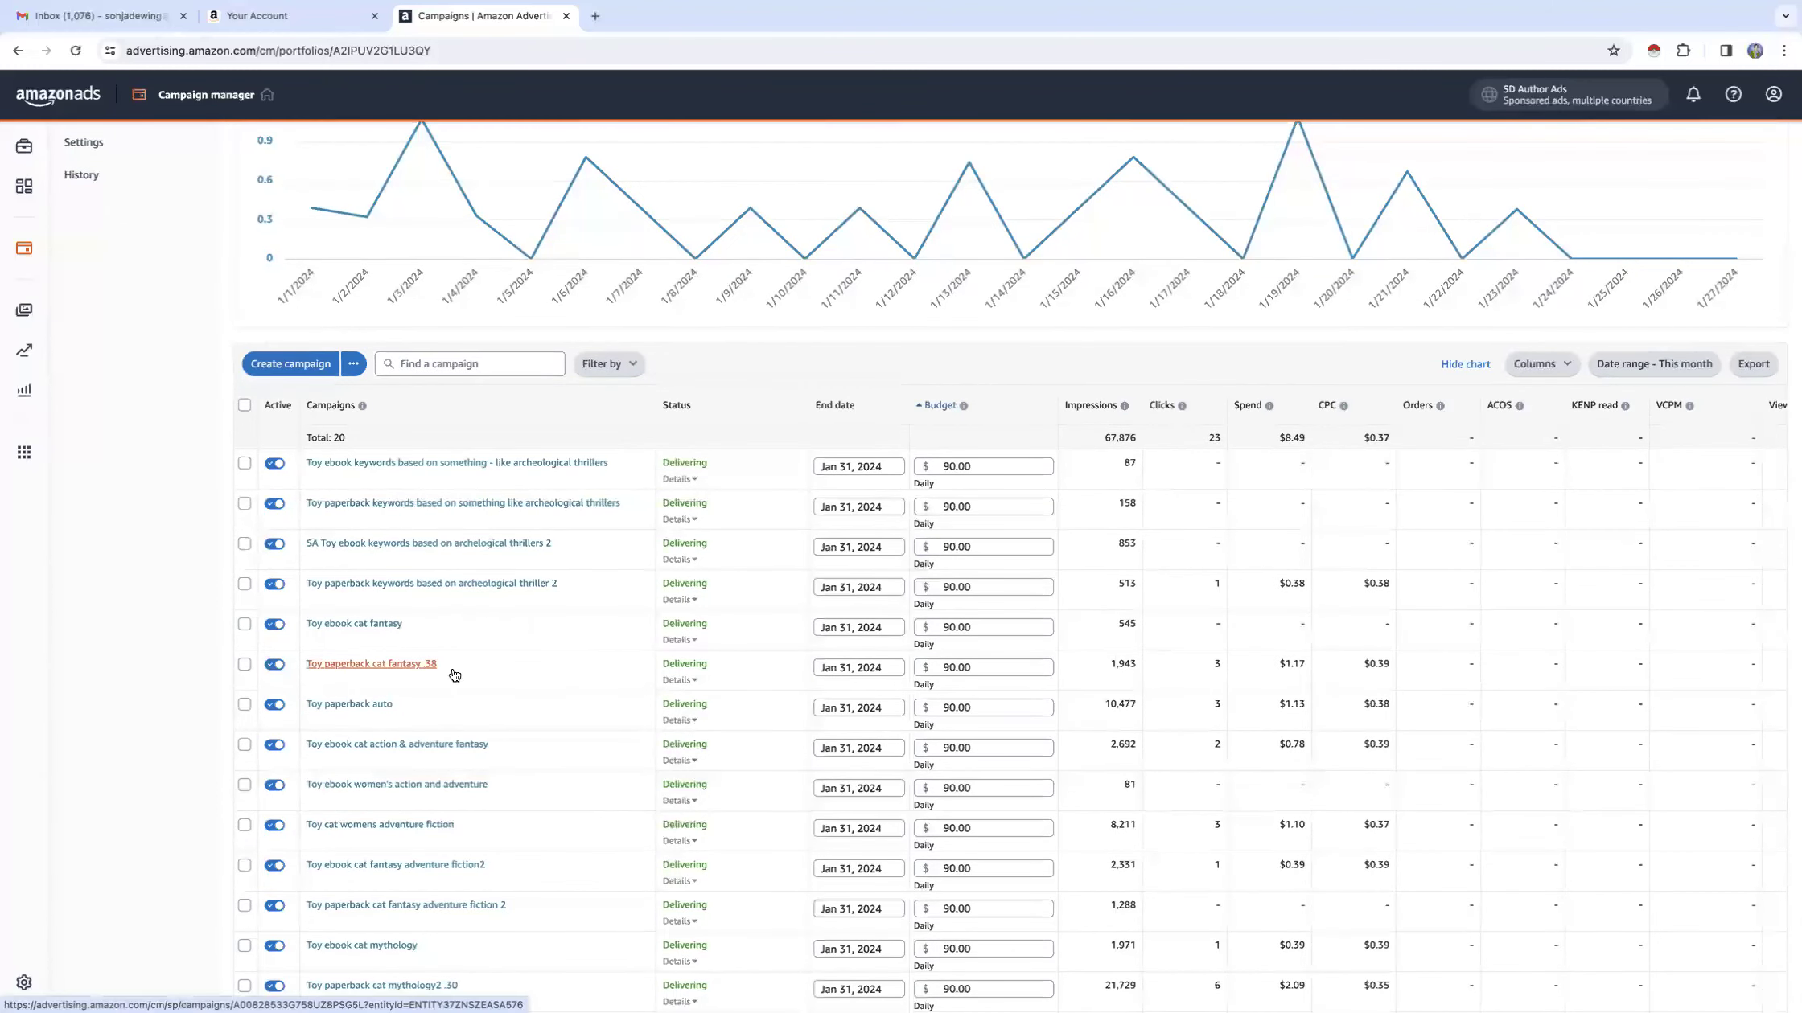
scroll(454, 674, down, 2)
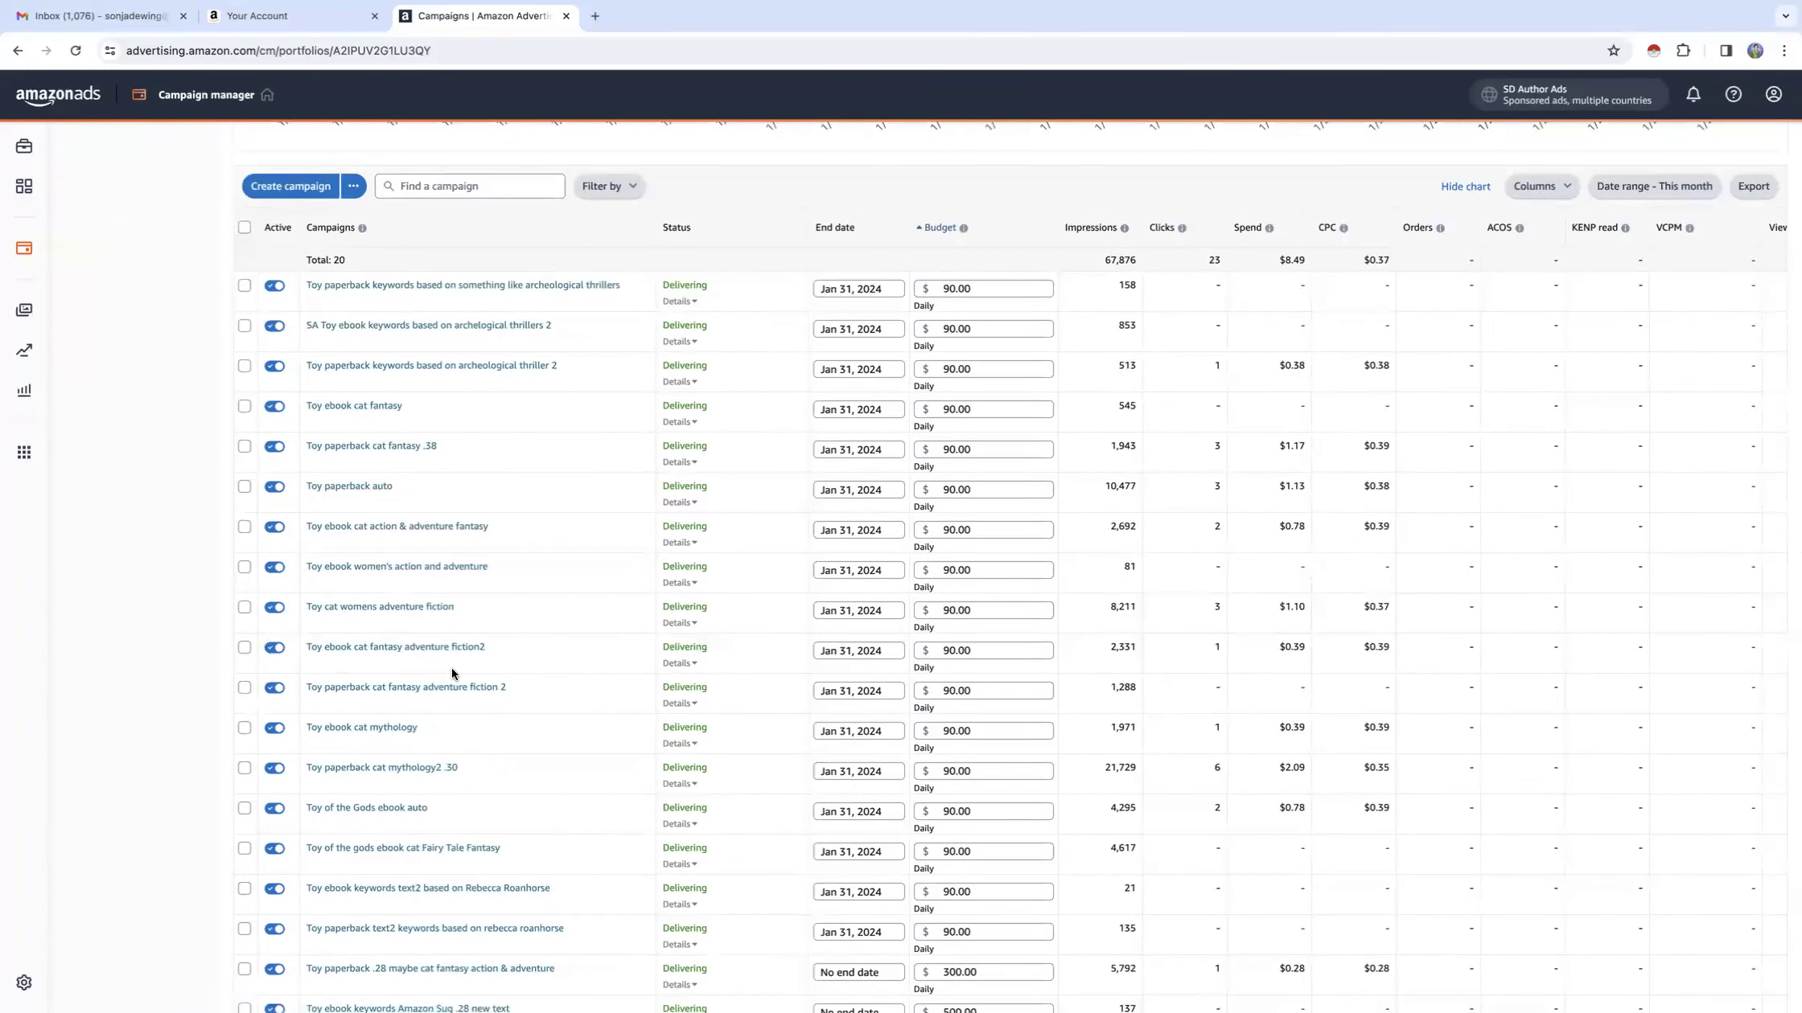
Step: Open the targeting keywords of the Toy paperback keywords based on archeological thriller 2 campaign
scroll(452, 672, down, 2)
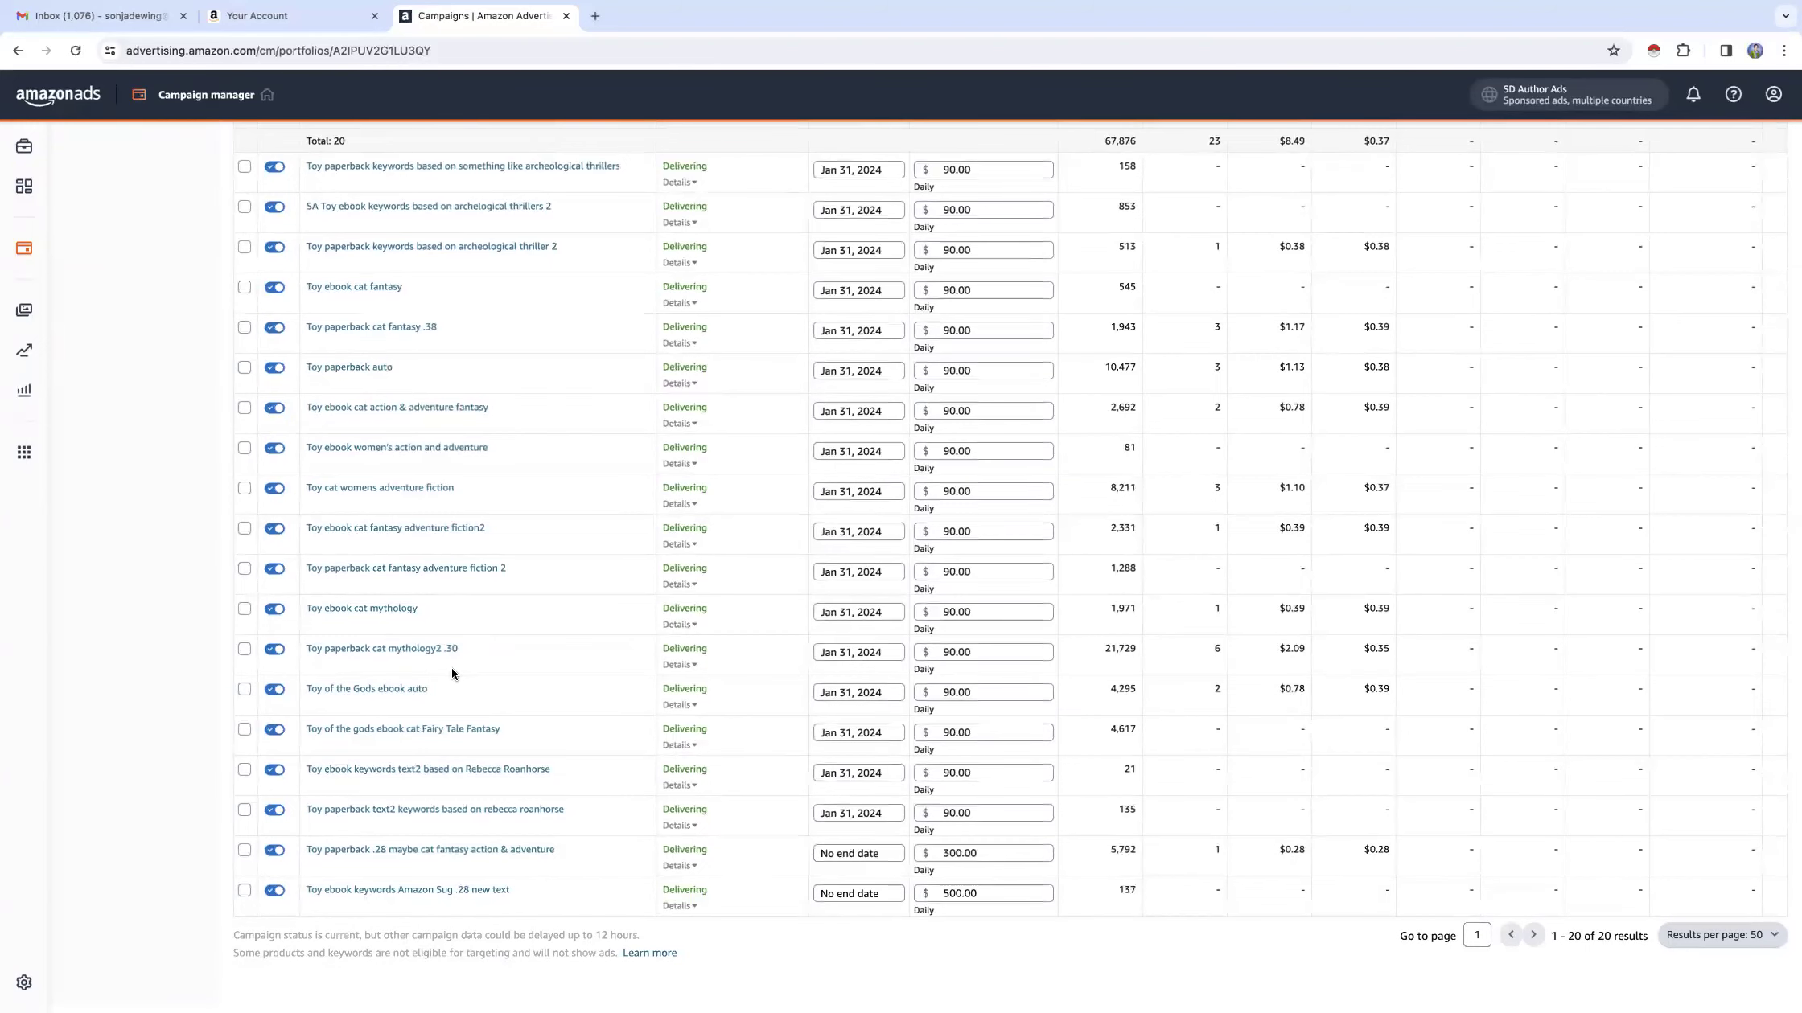
scroll(452, 674, up, 1)
click(481, 295)
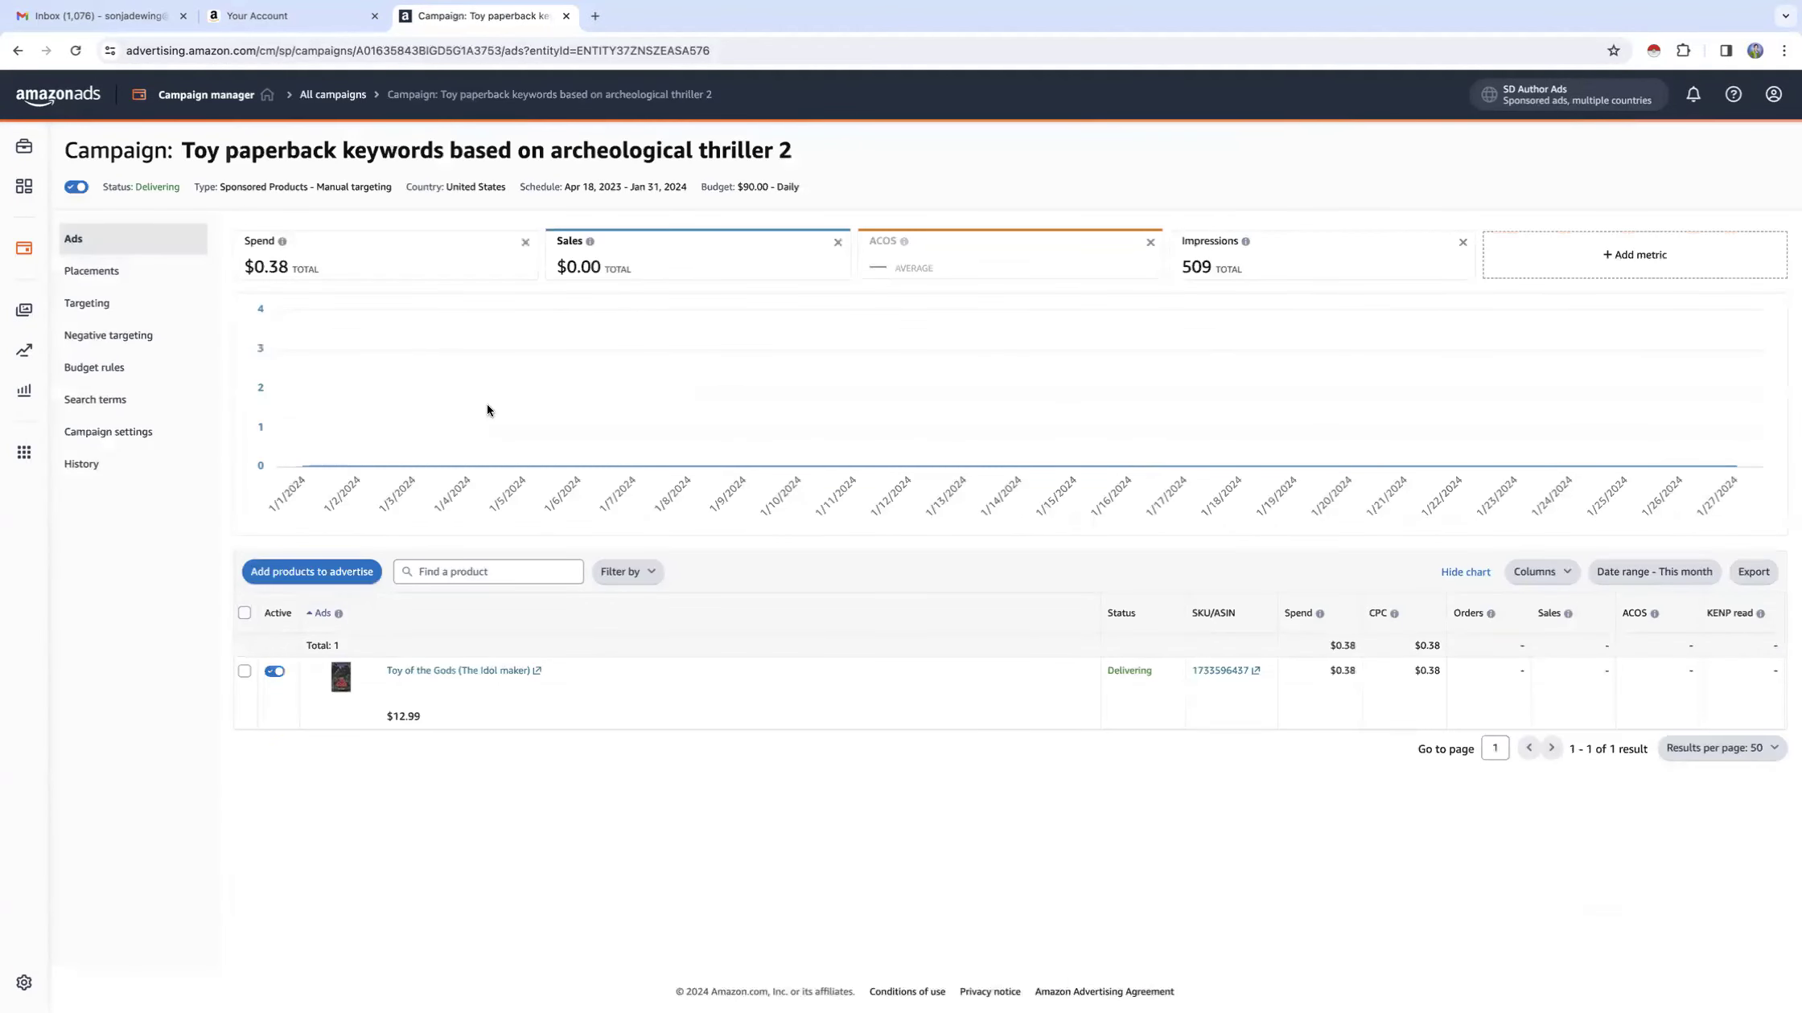
click(110, 313)
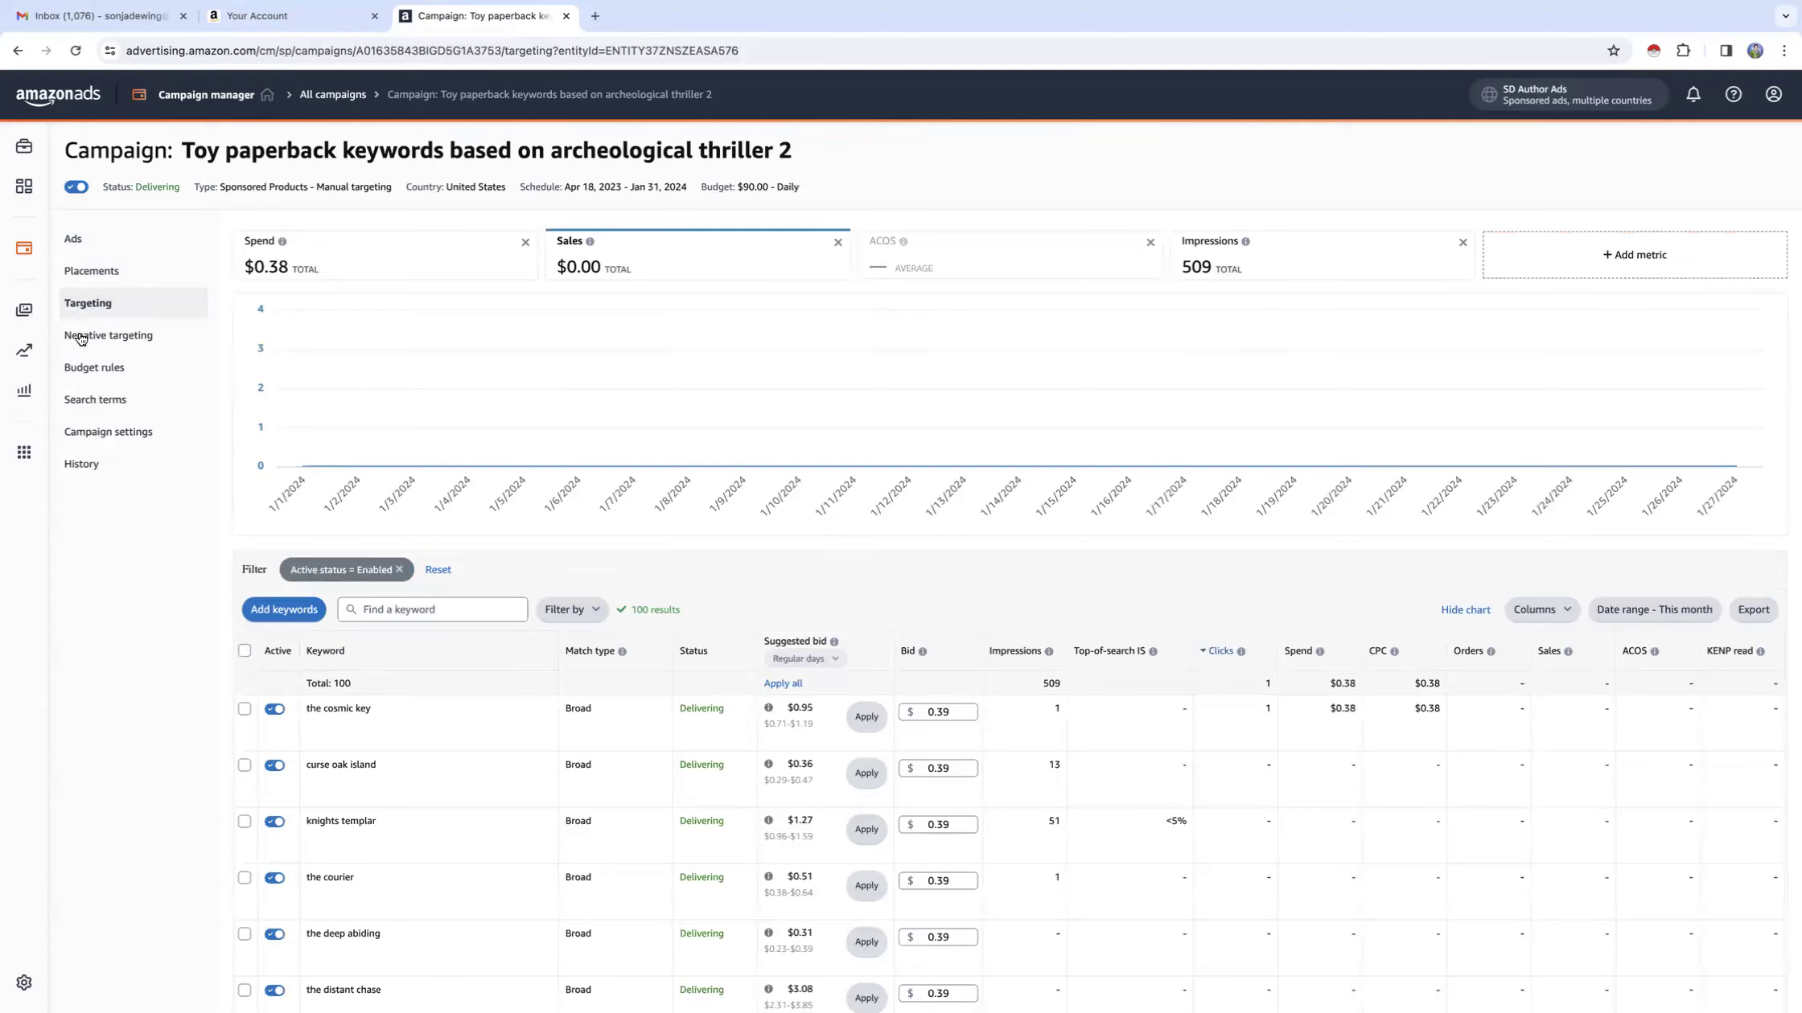
Step: Review the campaign's keyword performance and change the date range to Lifetime
scroll(613, 796, down, 2)
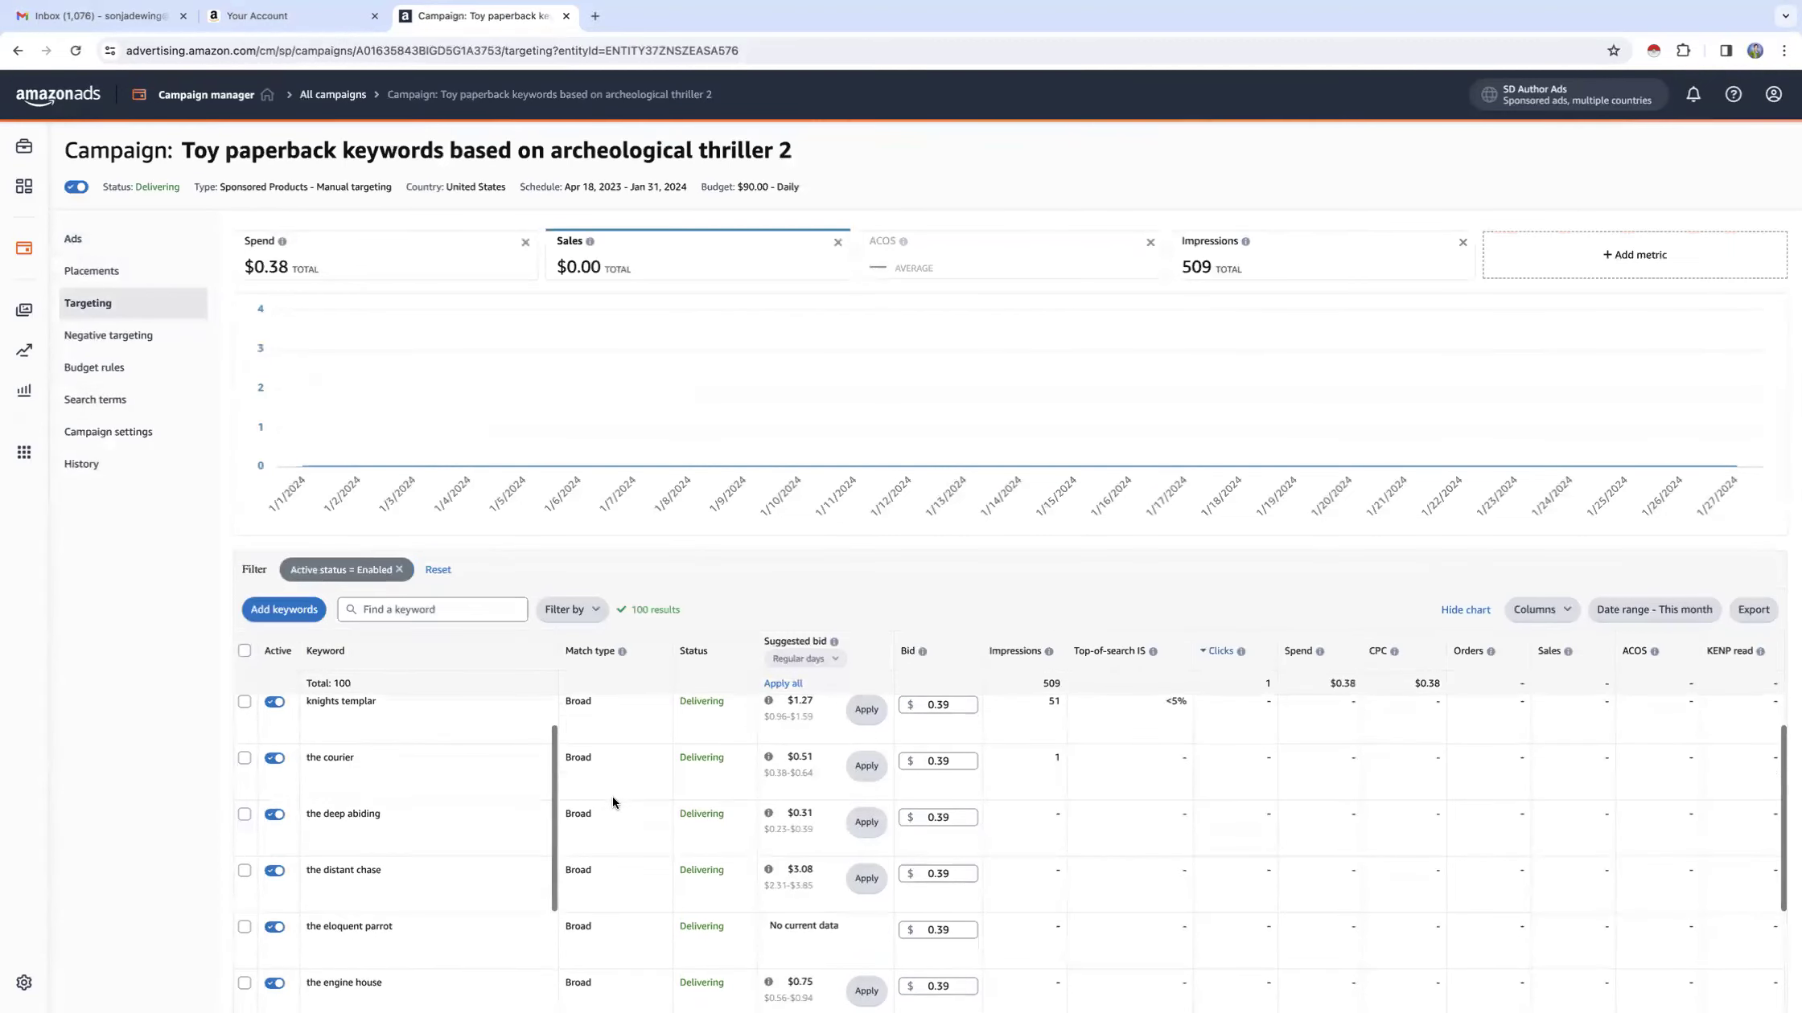
scroll(613, 796, up, 2)
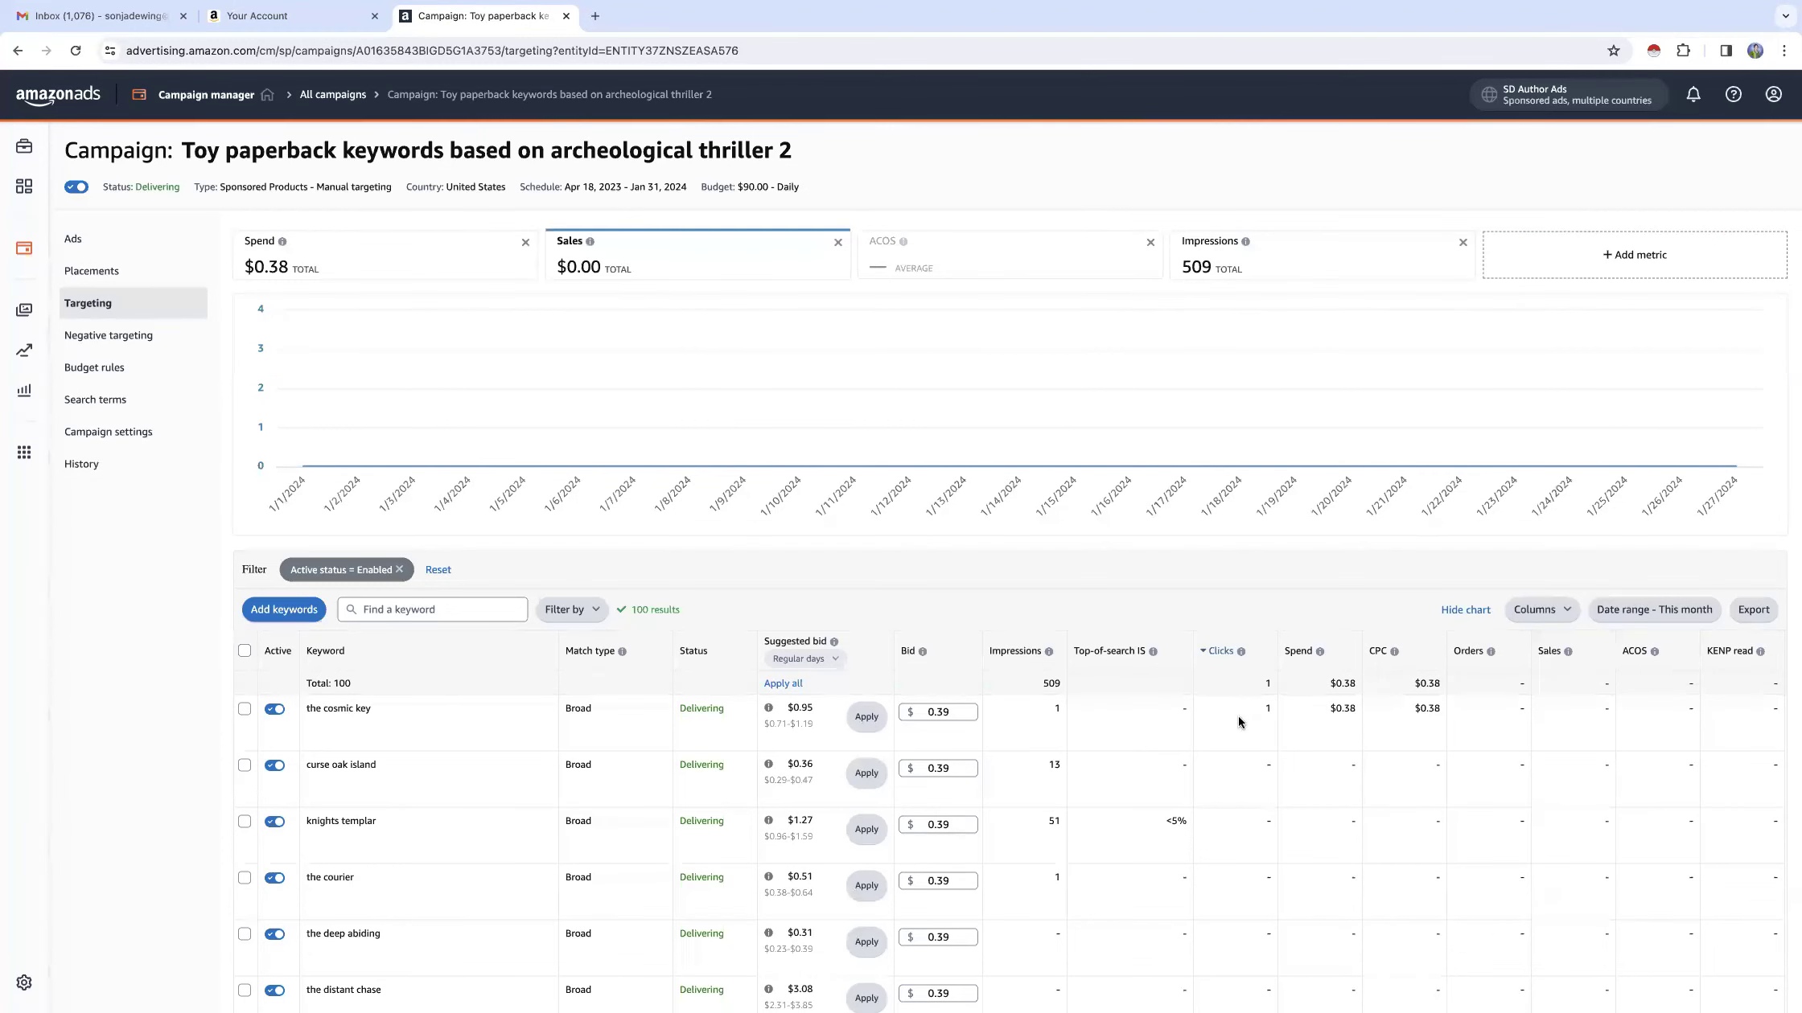
click(1662, 612)
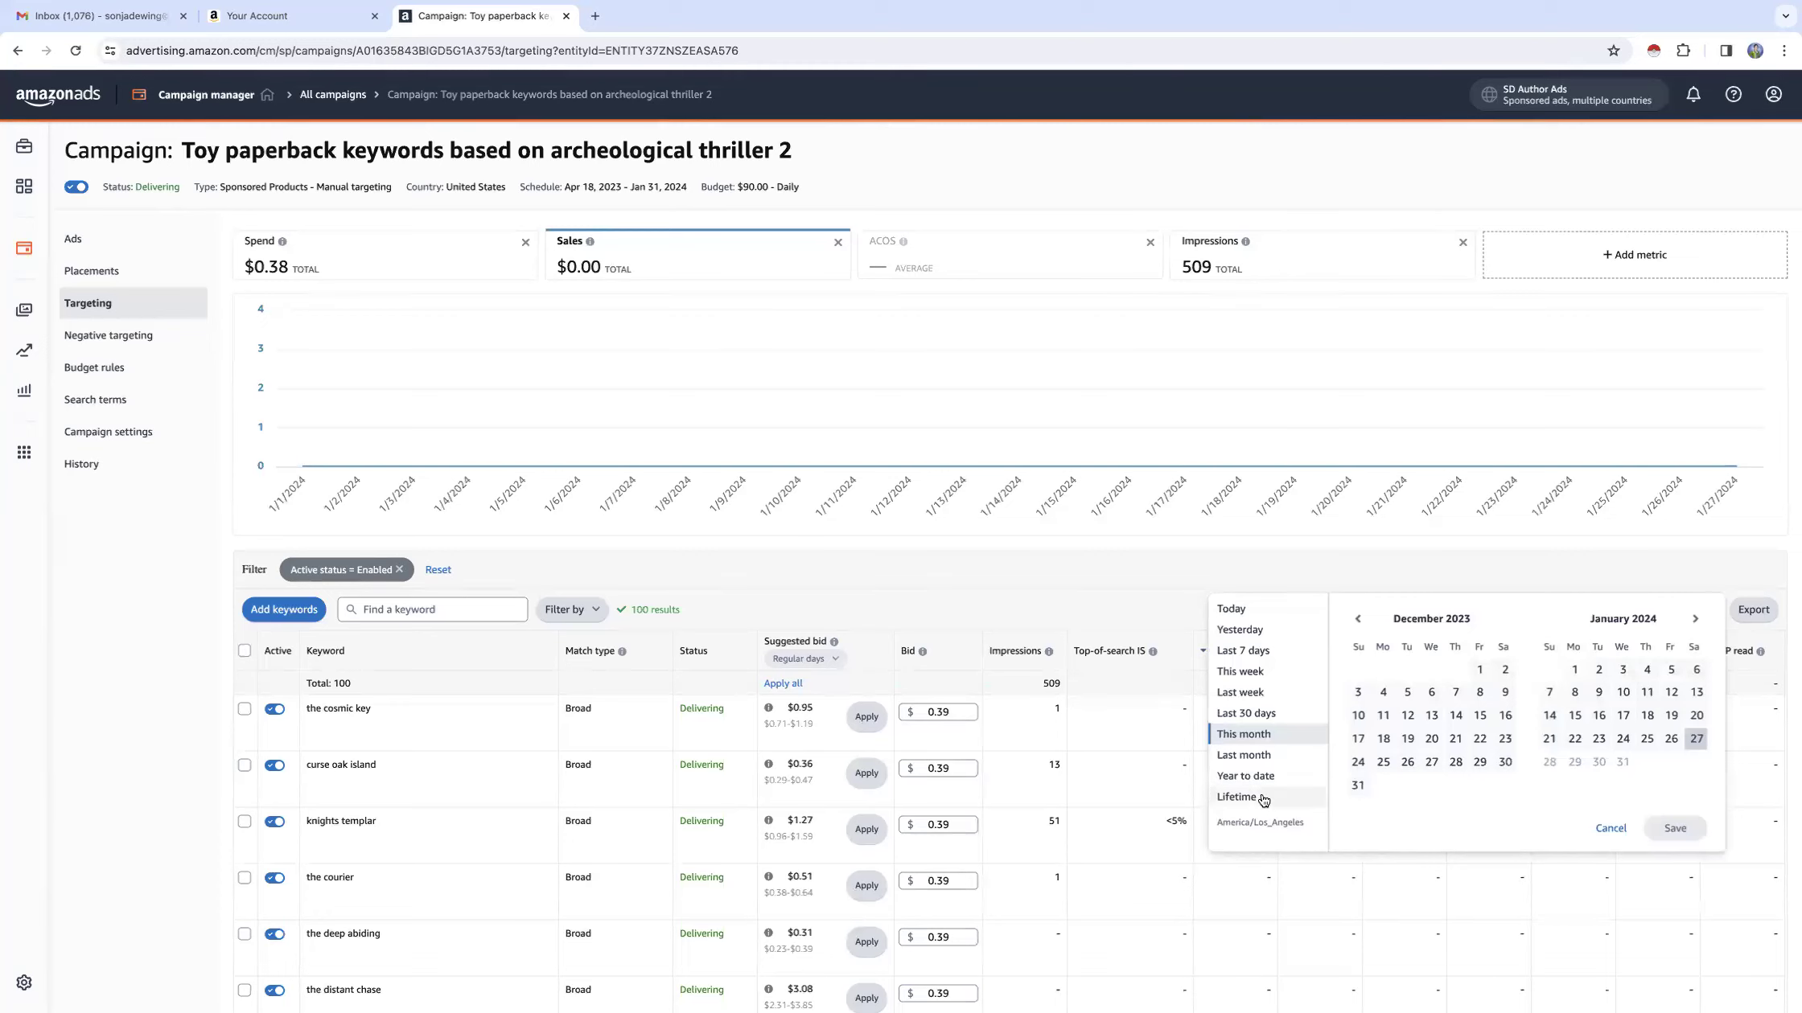
click(1236, 796)
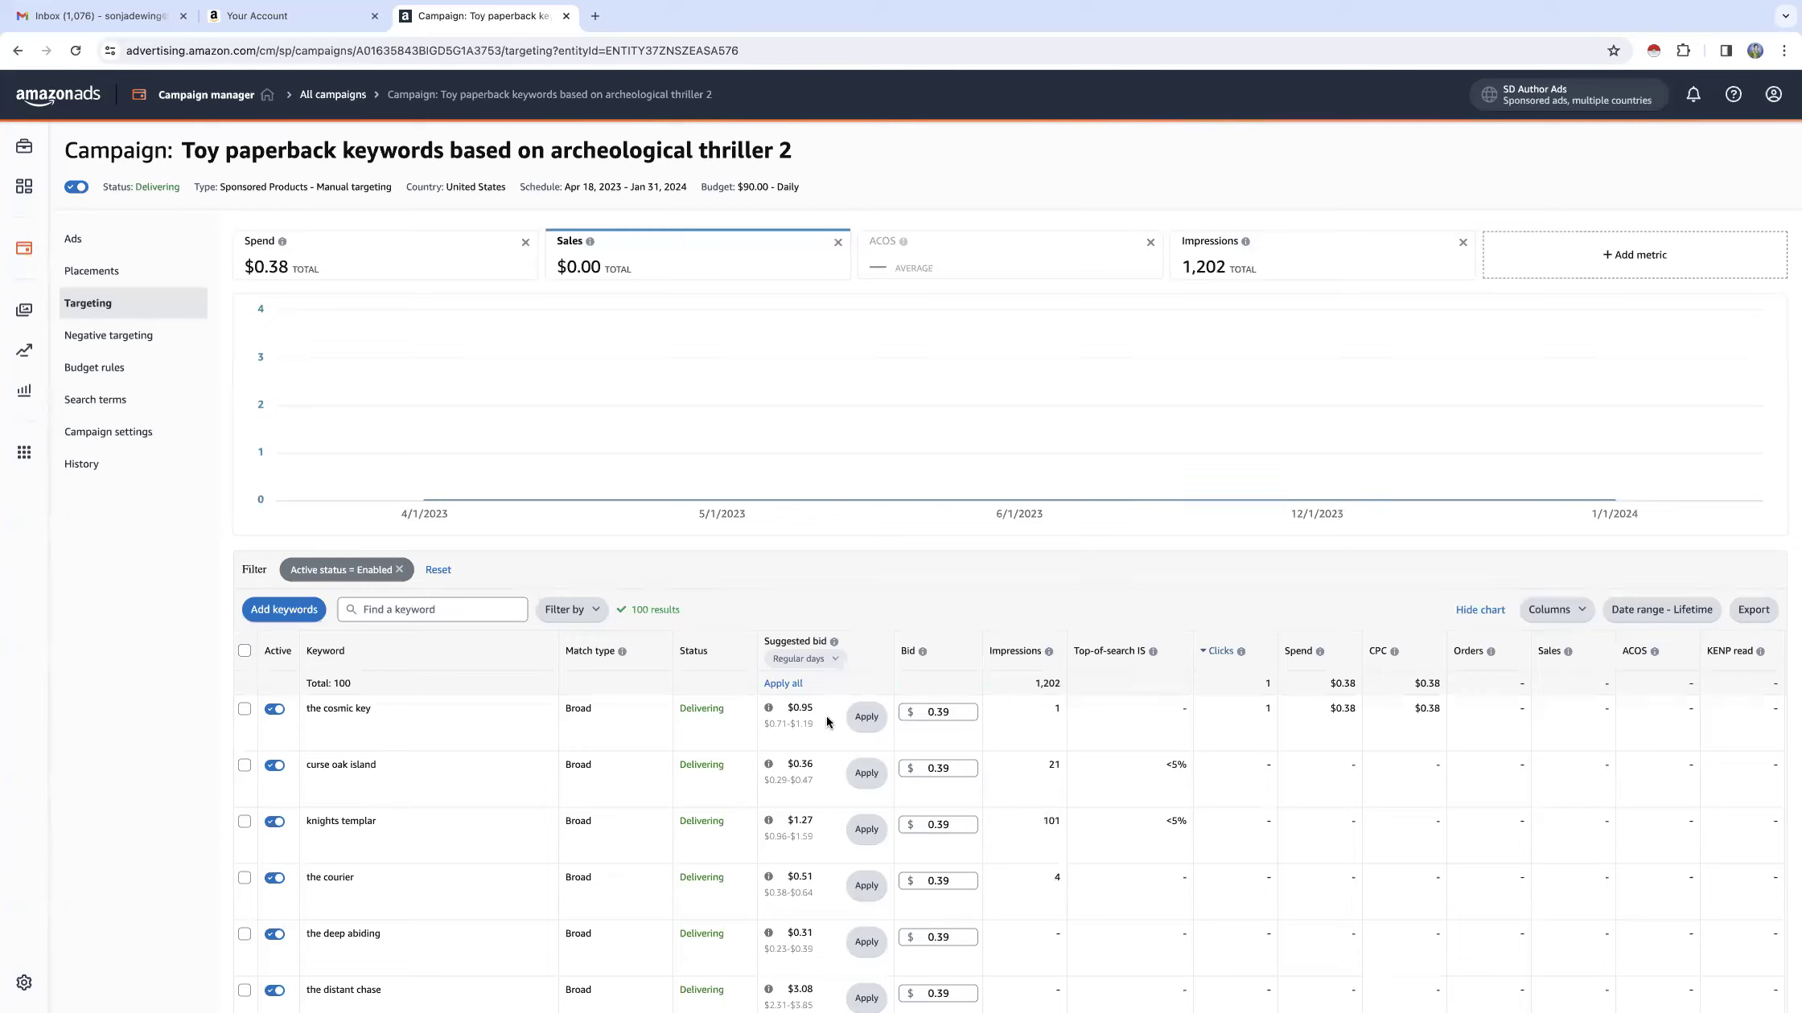
Step: Set the campaign's default bid to $0.38 in its settings and save it
click(88, 433)
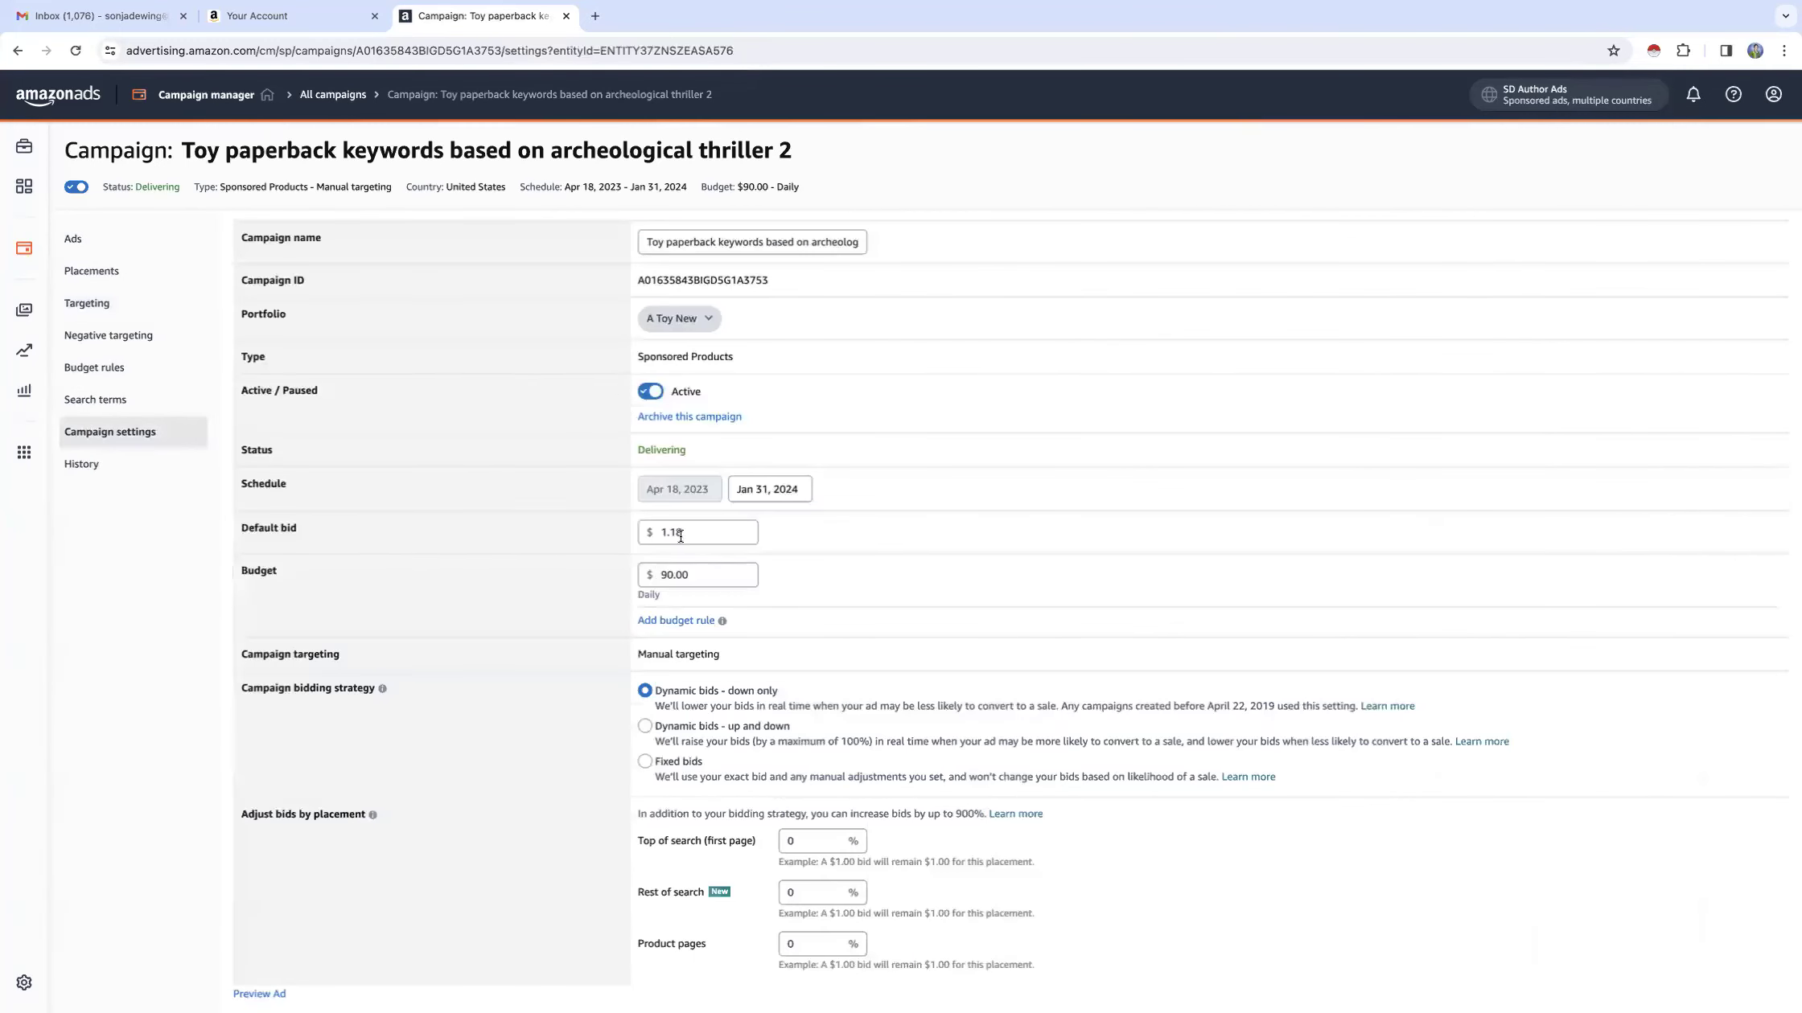
click(705, 531)
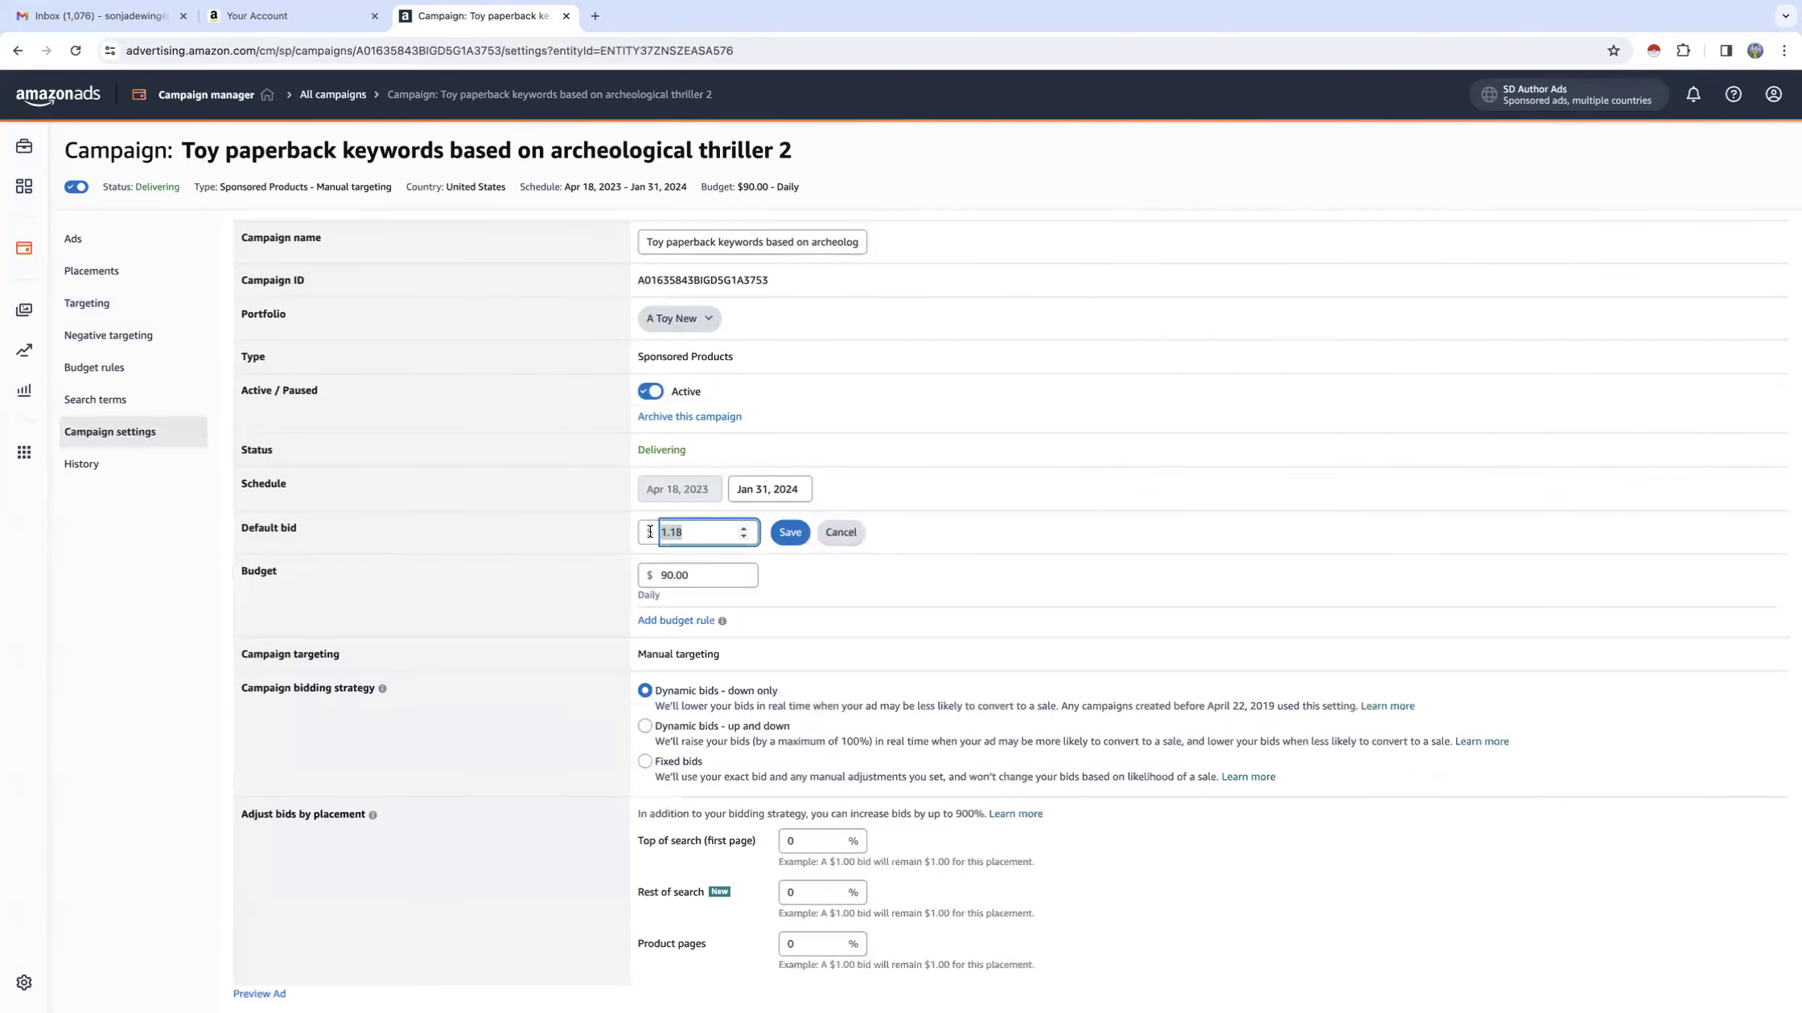
text(.3)
click(792, 535)
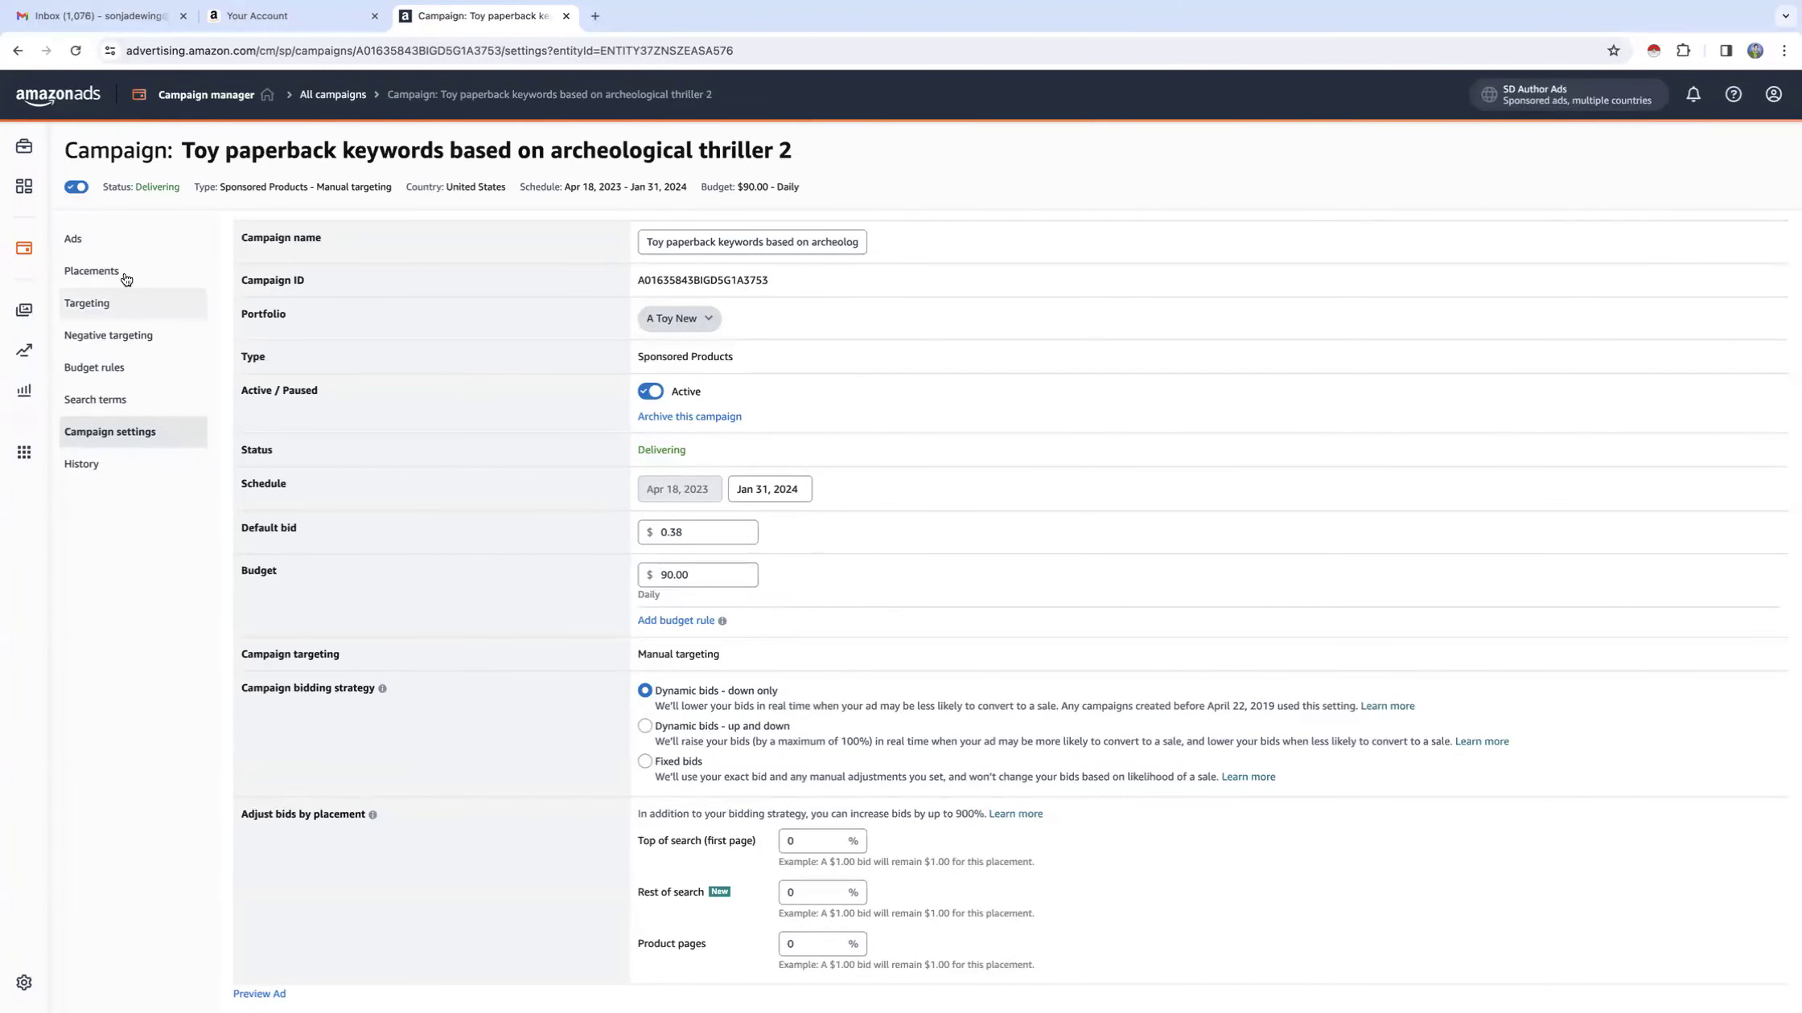
Step: Set the bid of all the campaign's targeting keywords to $0.38 in bulk
click(113, 302)
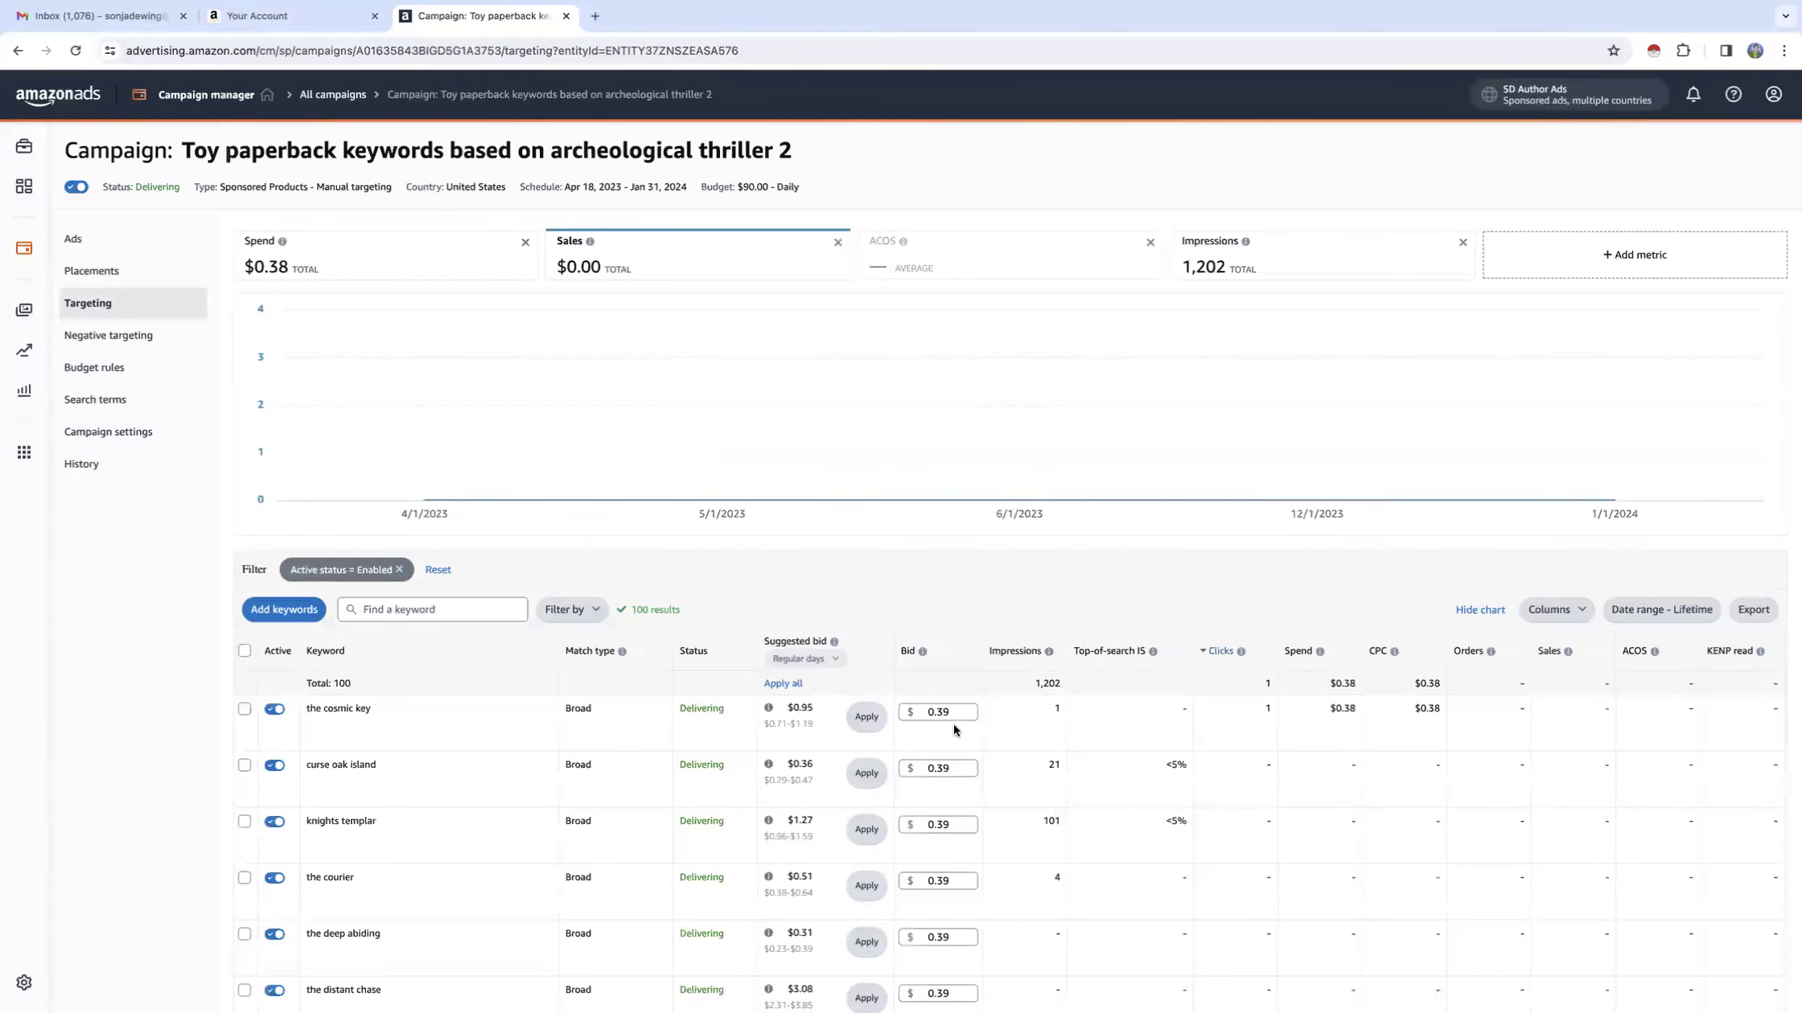
click(244, 650)
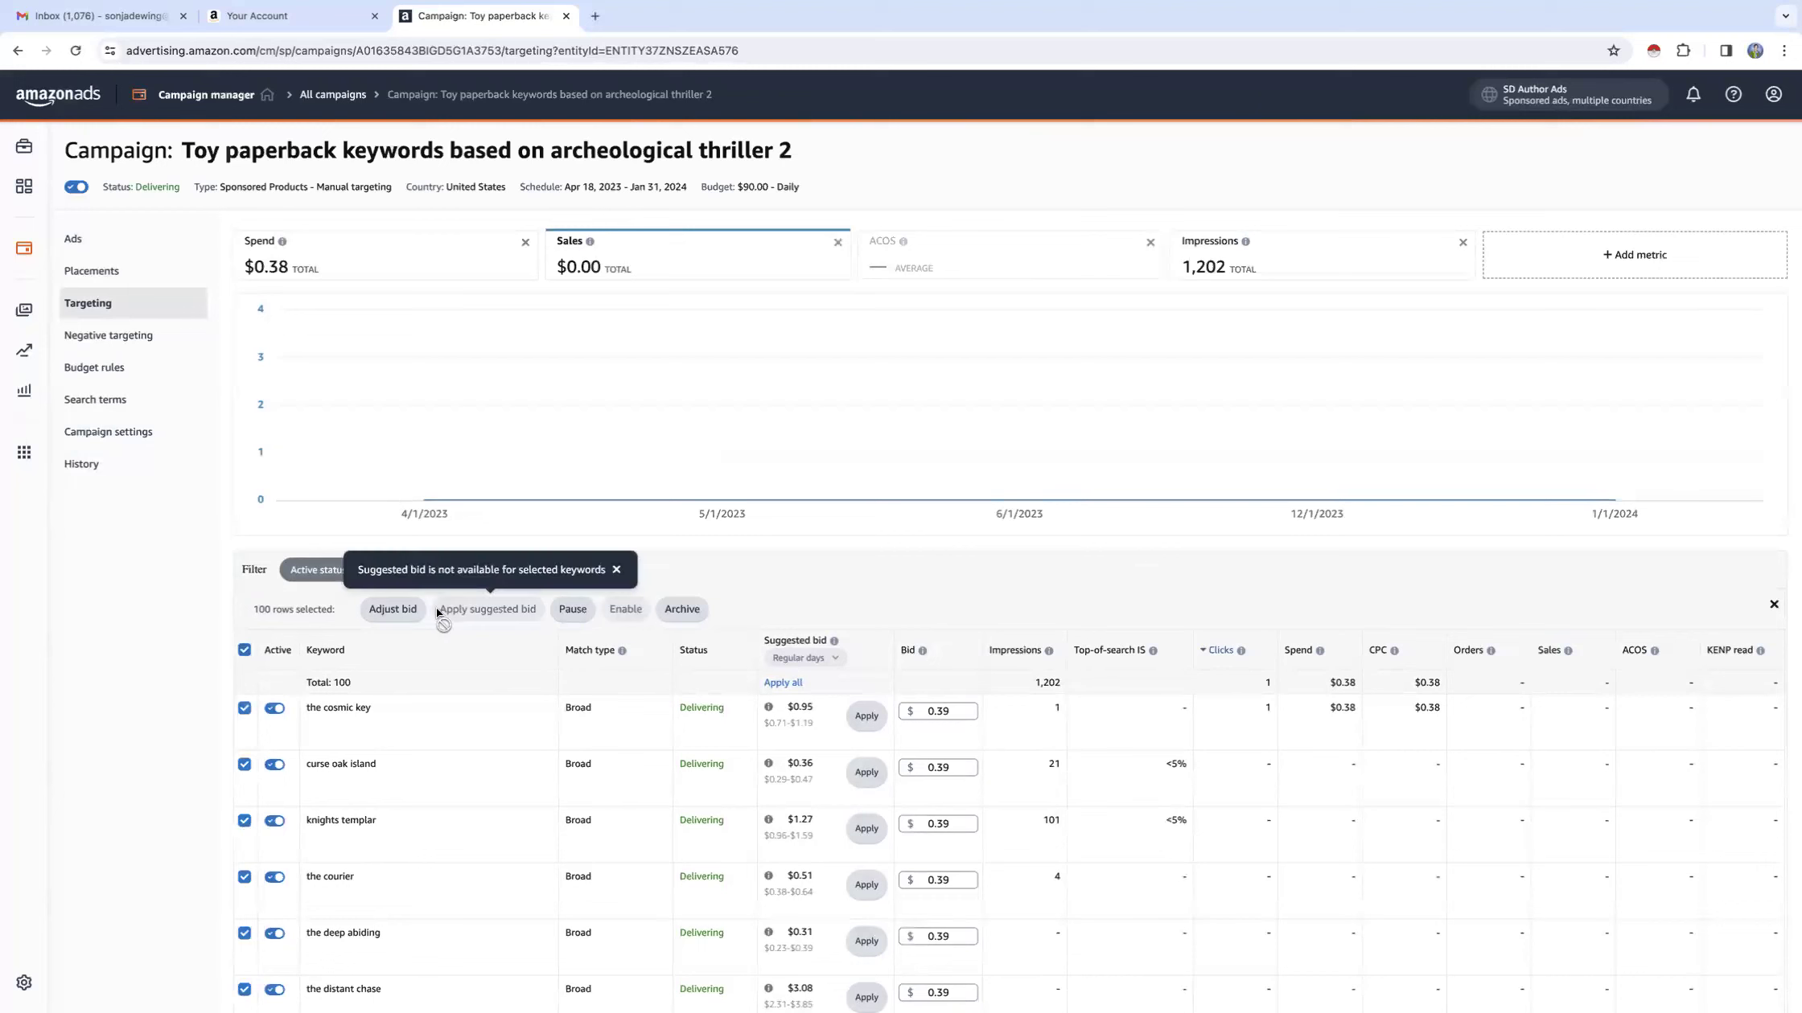
click(393, 609)
click(497, 610)
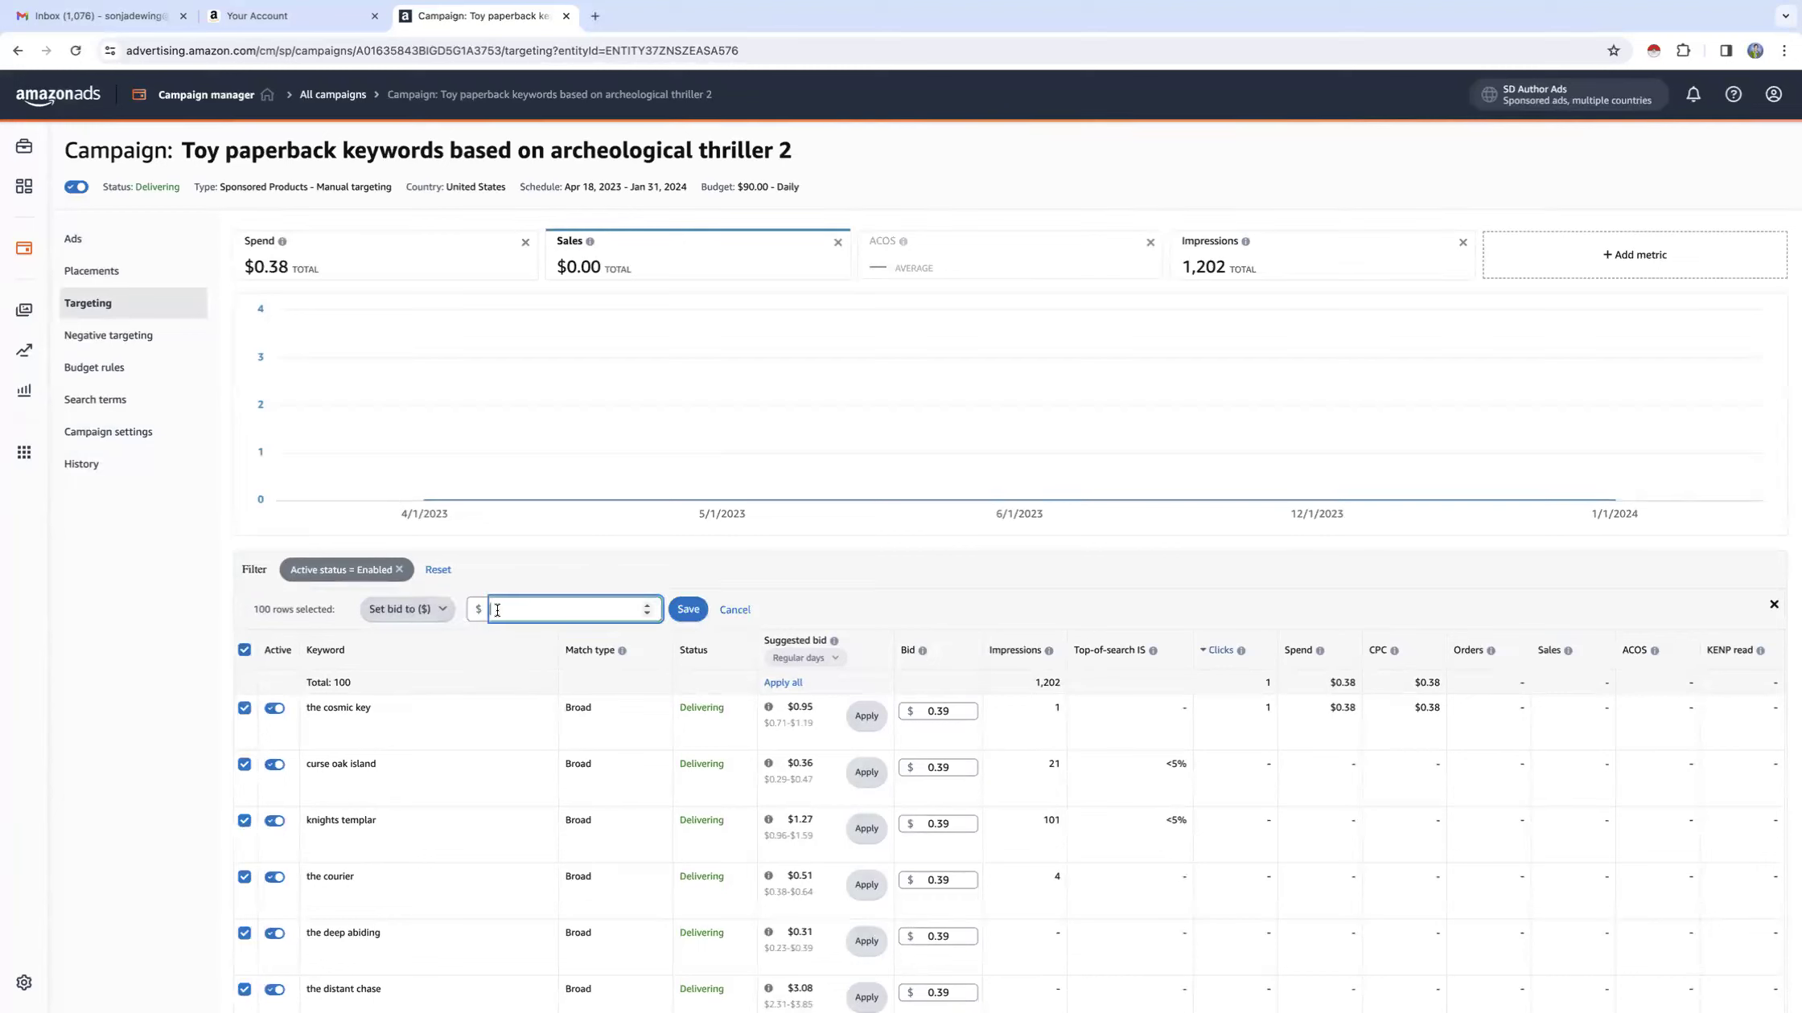
text(.38)
click(693, 614)
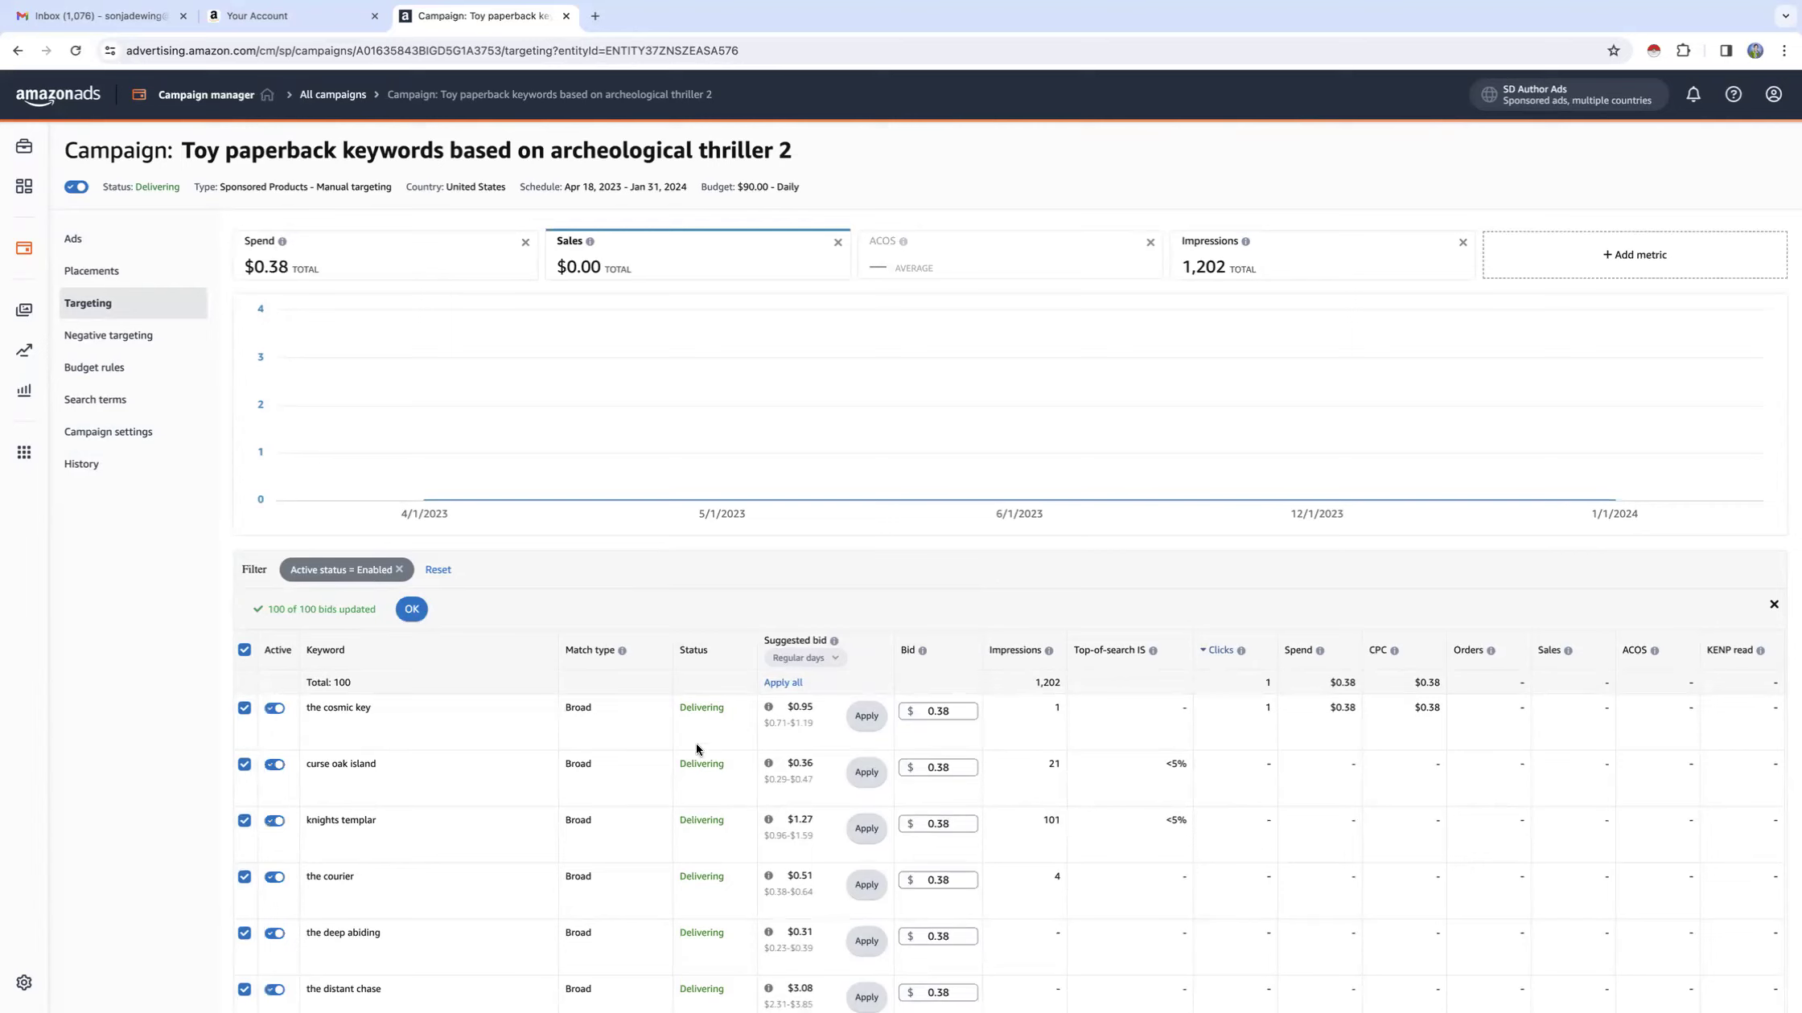
scroll(652, 803, down, 3)
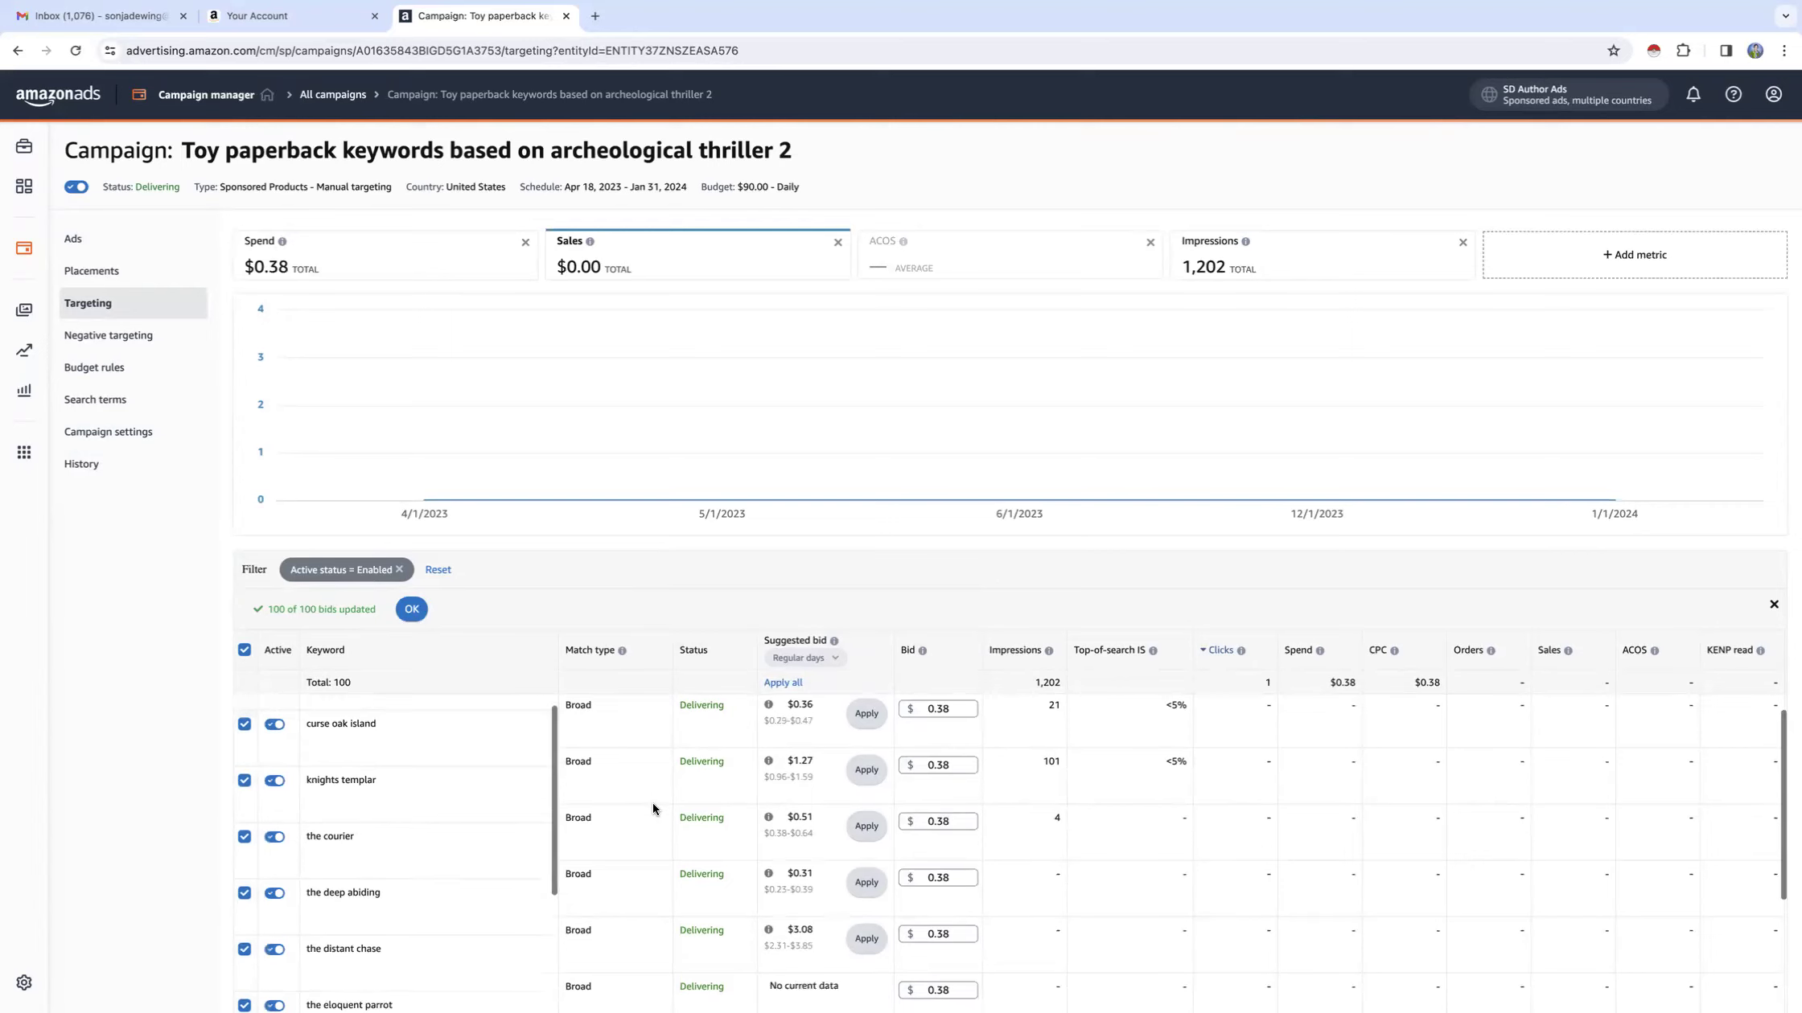
click(411, 609)
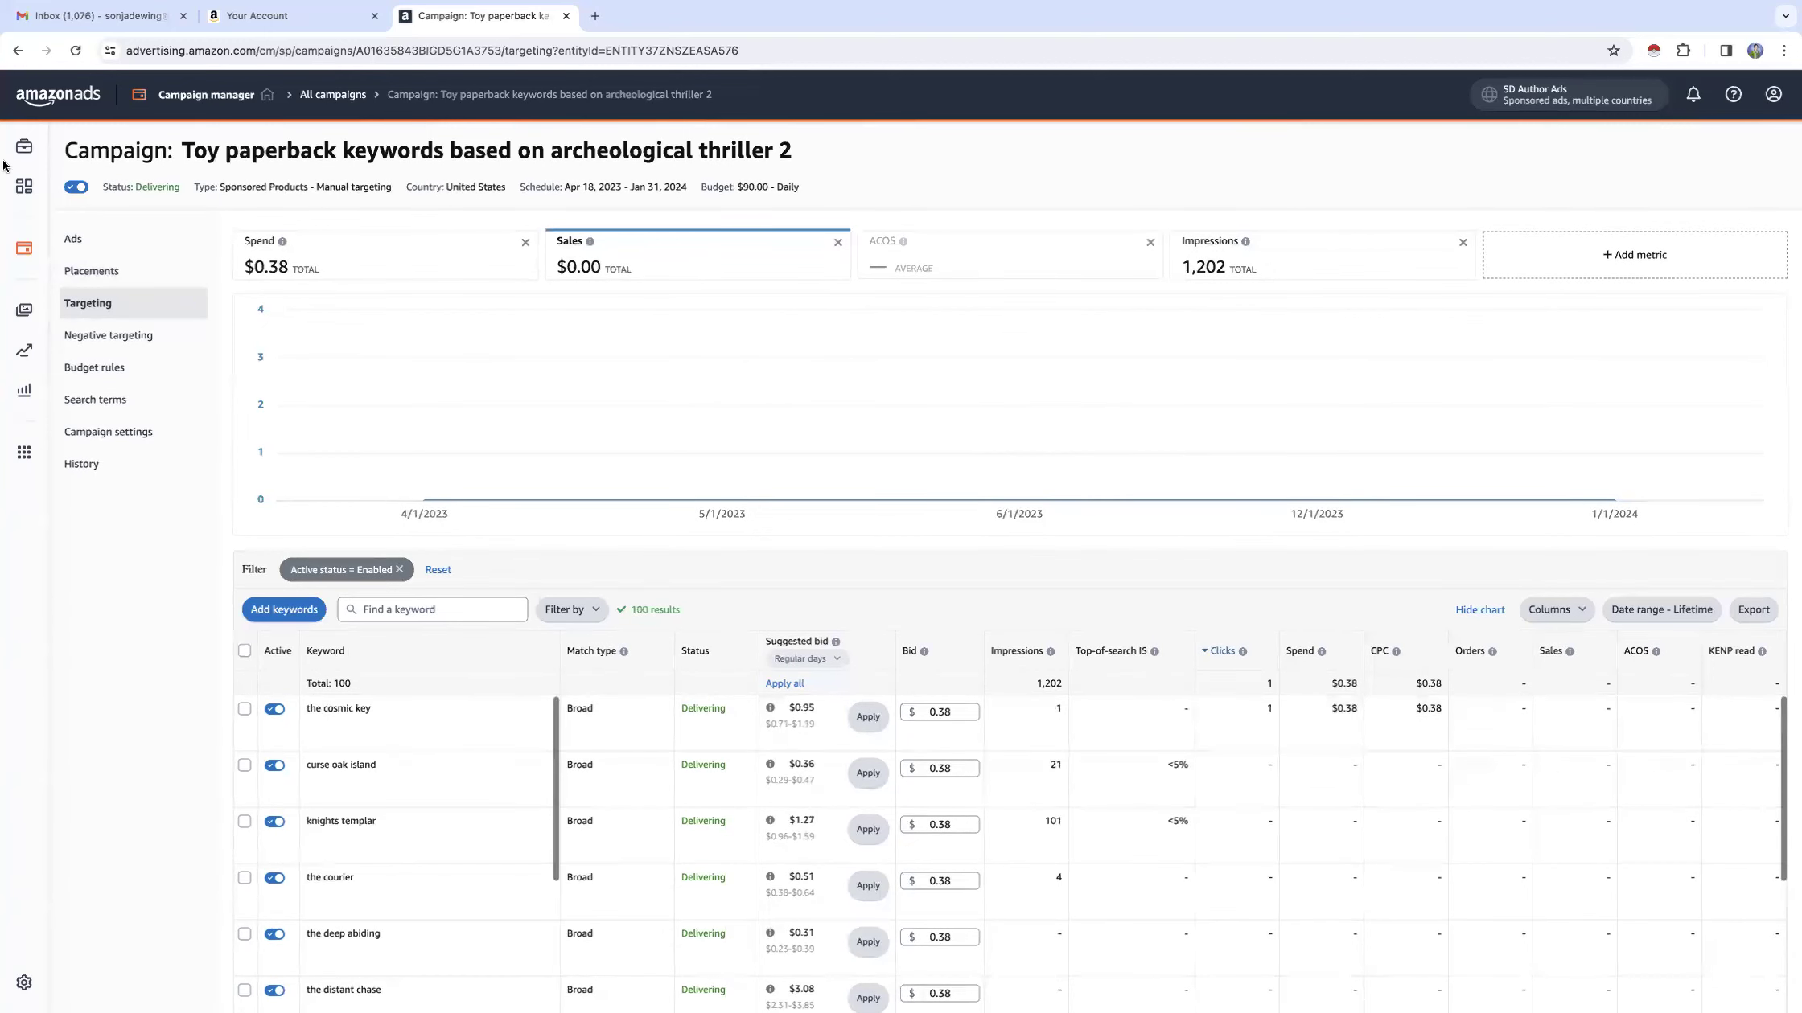
Step: Return to the portfolios list and reopen the A Toy New portfolio
click(188, 97)
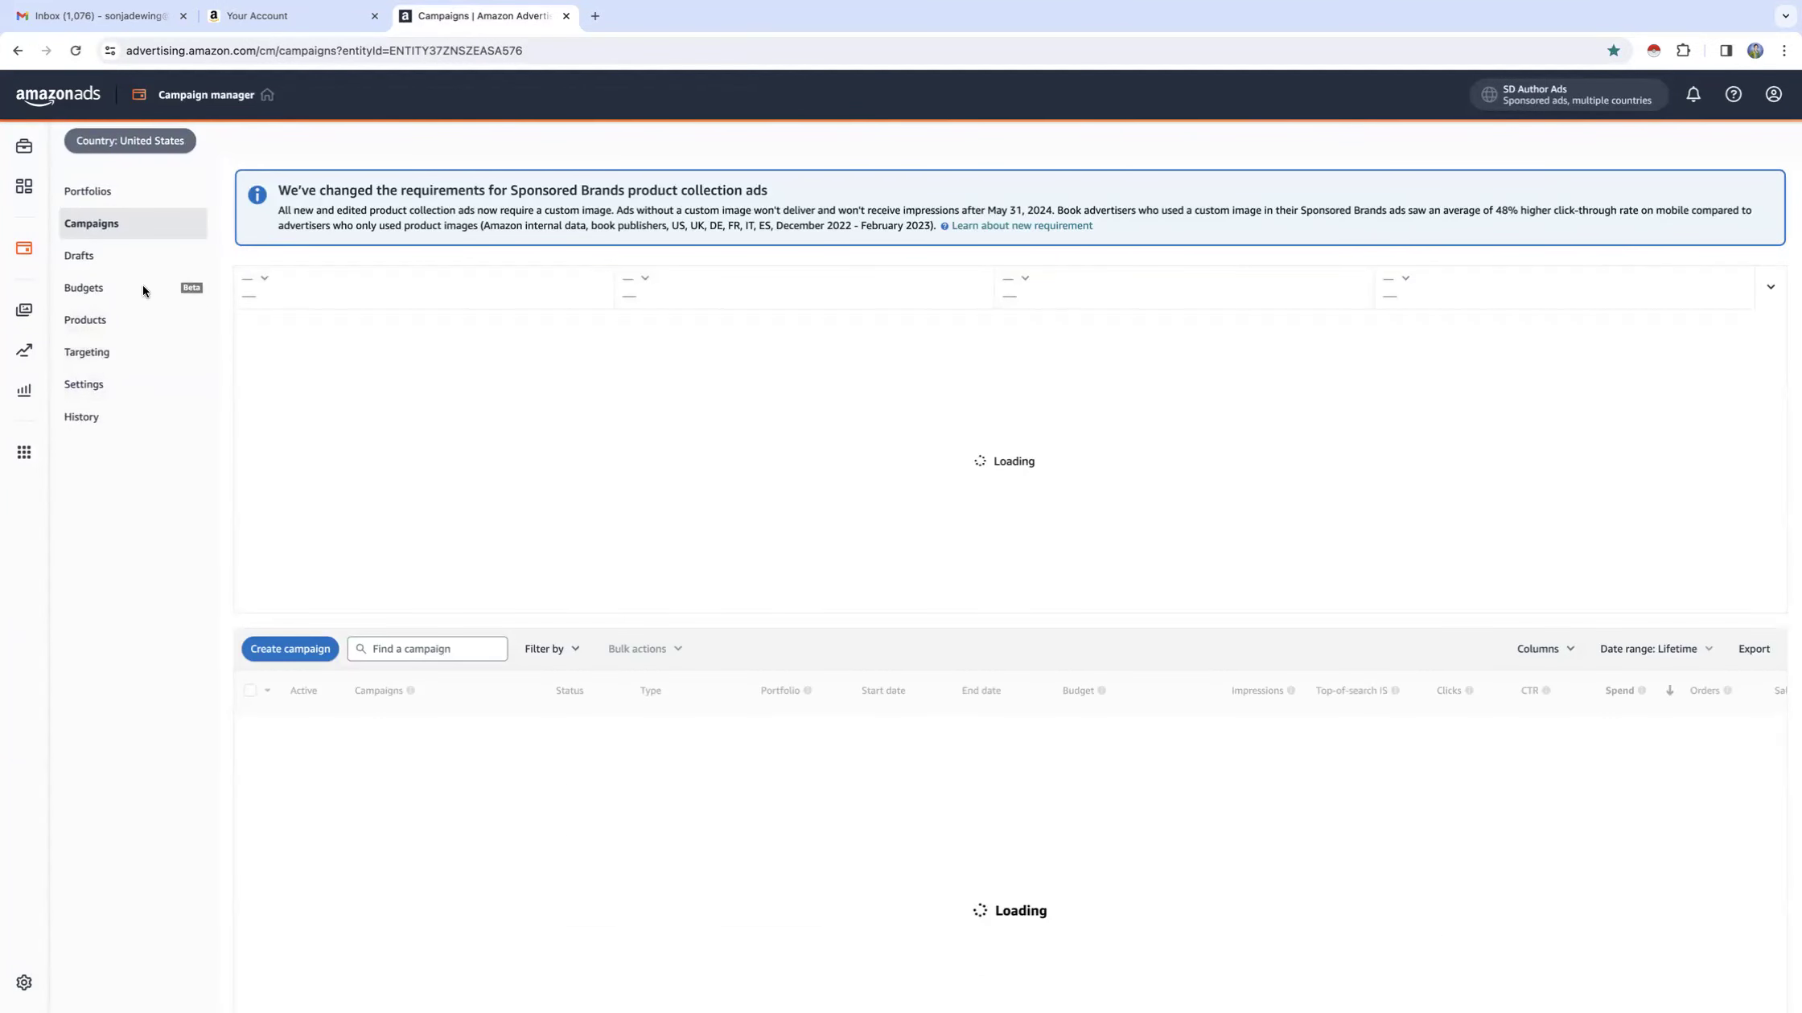
click(89, 192)
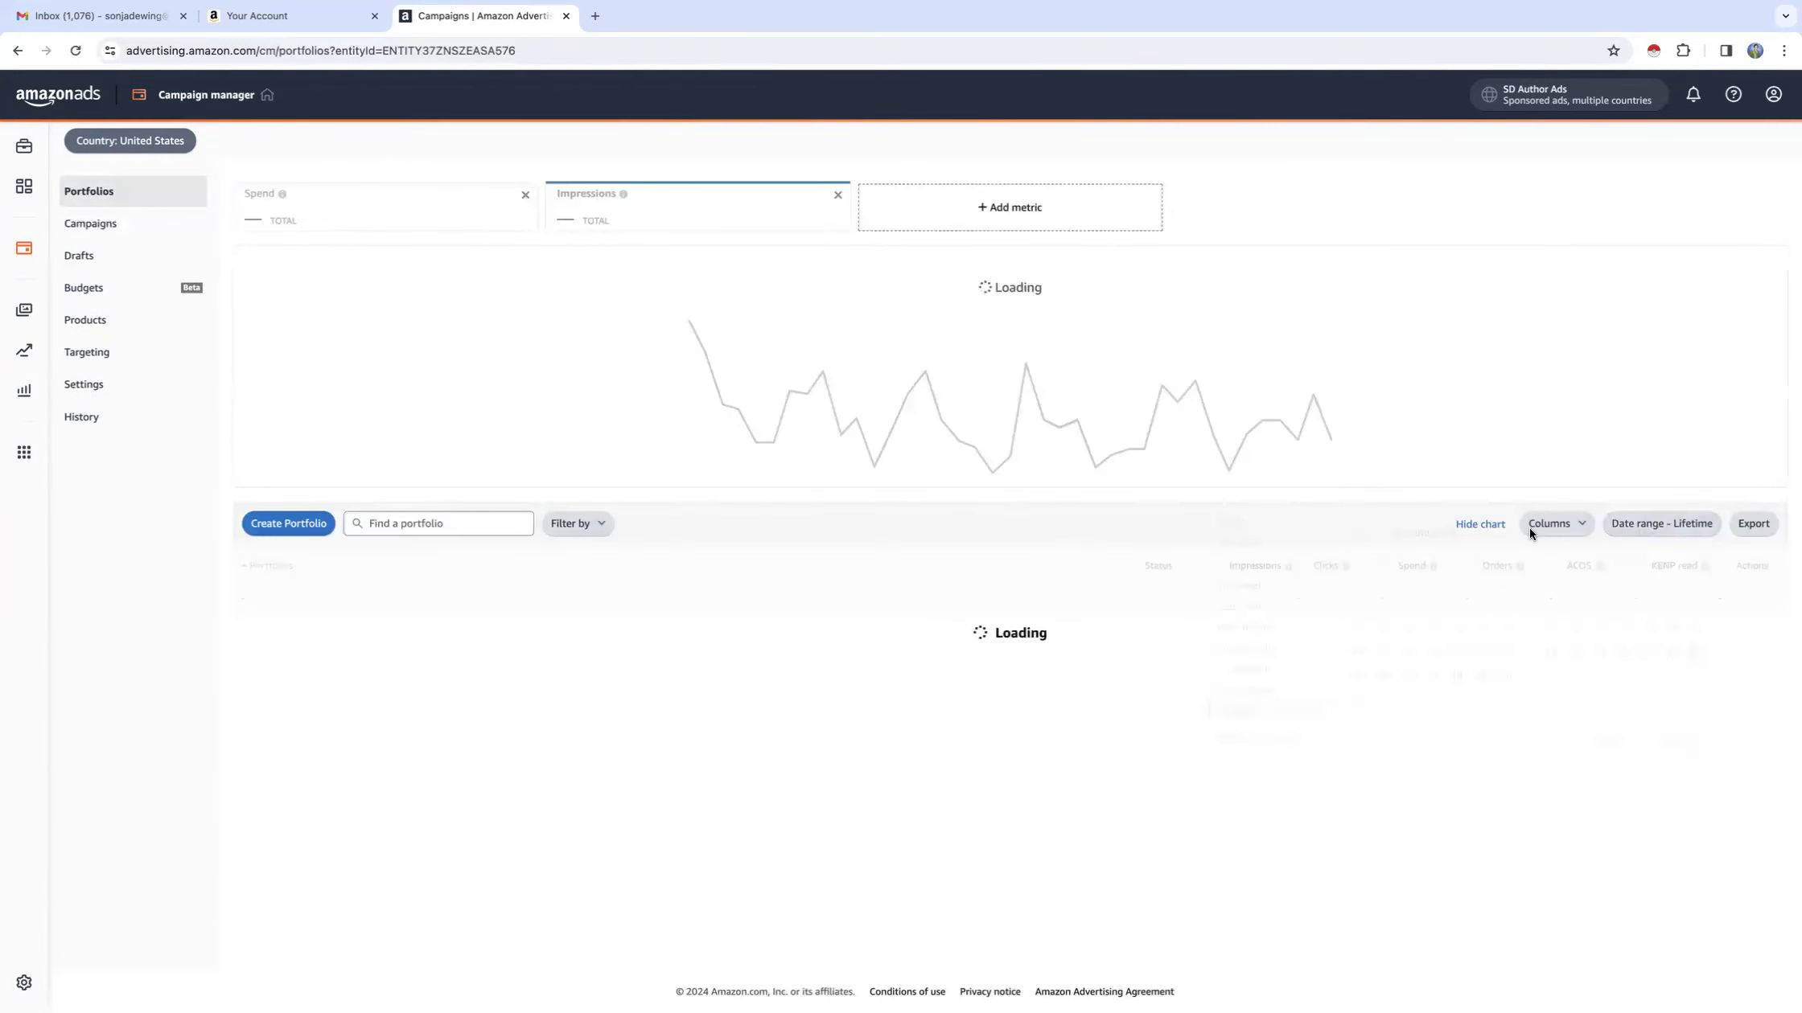
click(1681, 524)
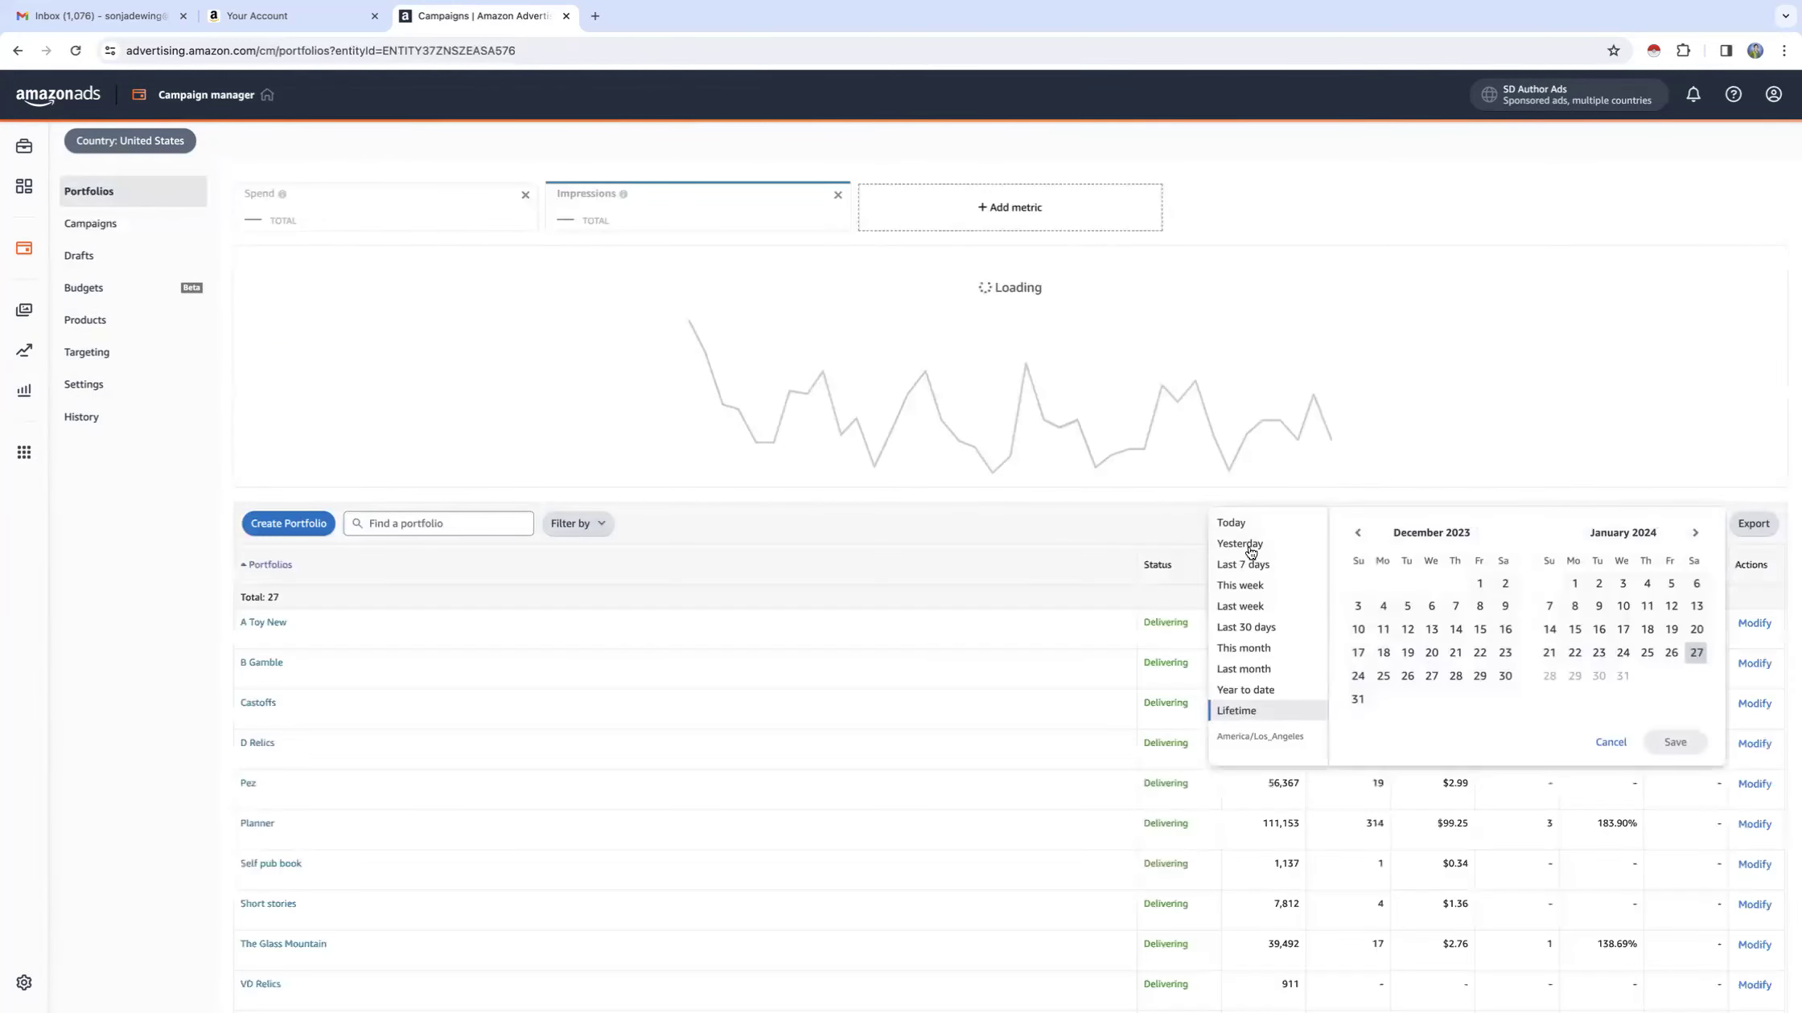
click(263, 622)
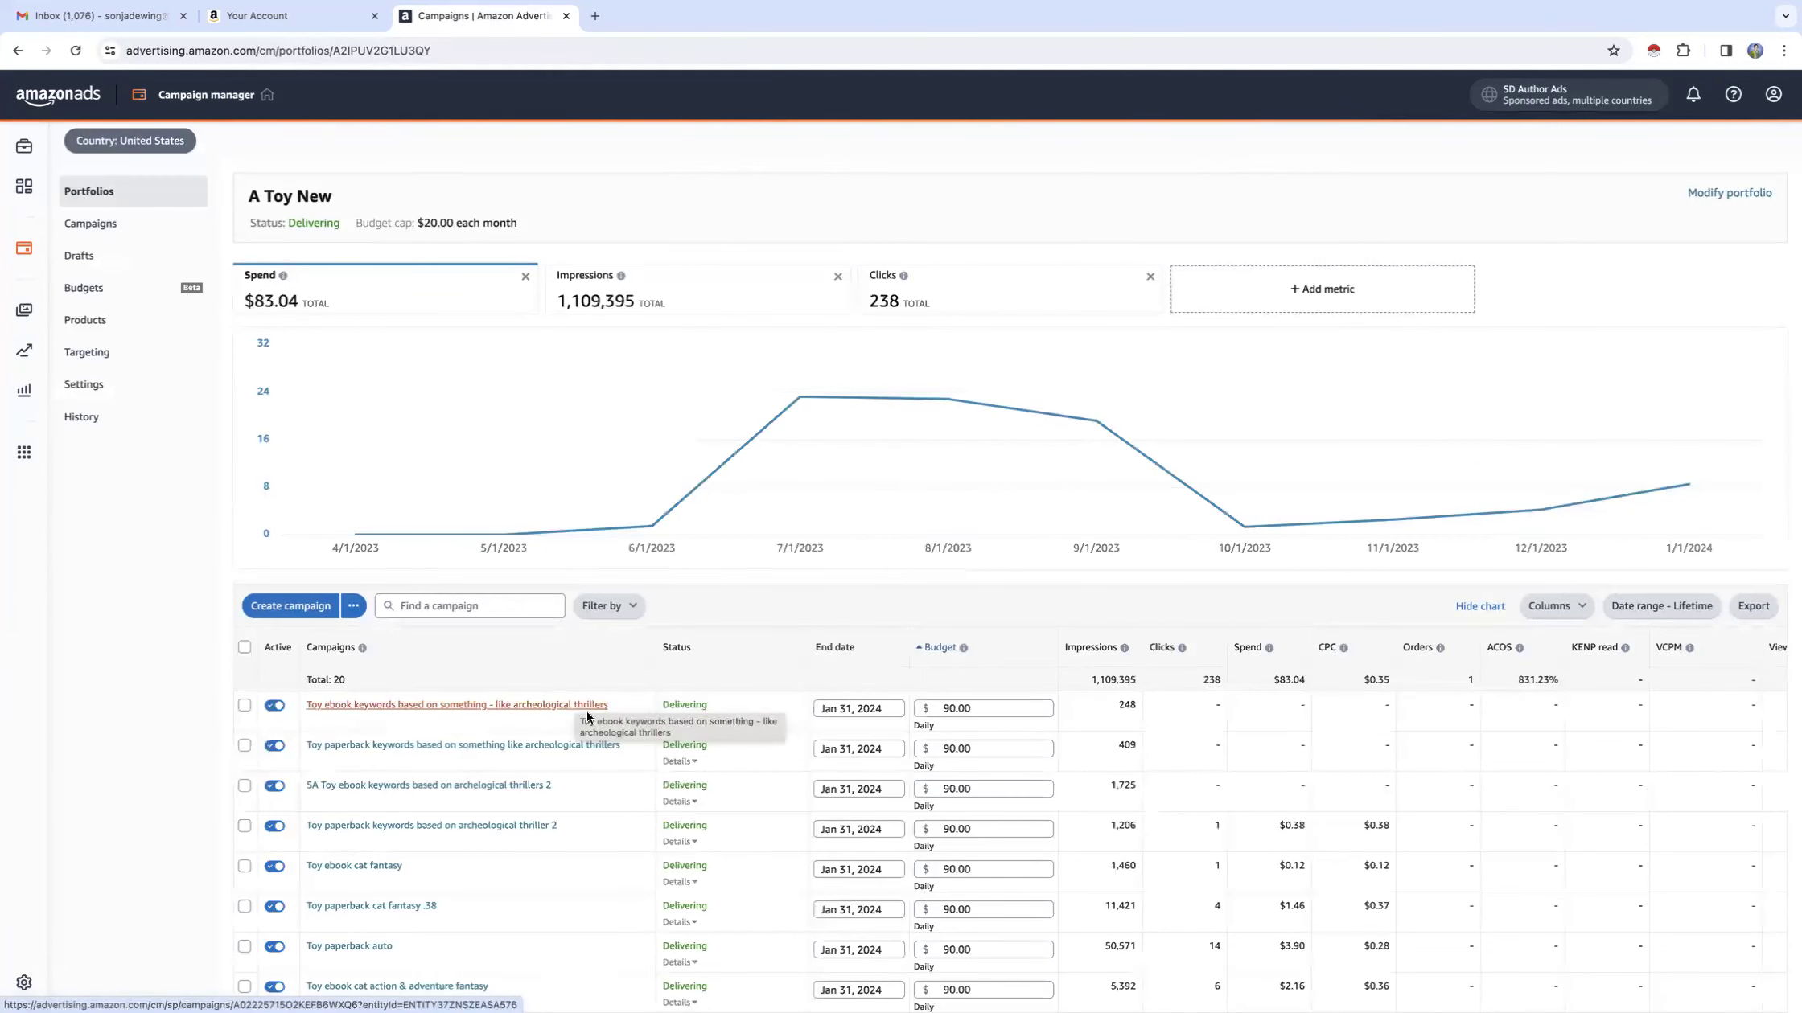
Step: Set the daily budget of the Toy paperback keywords based on archeological thriller 2 campaign to $200
click(410, 826)
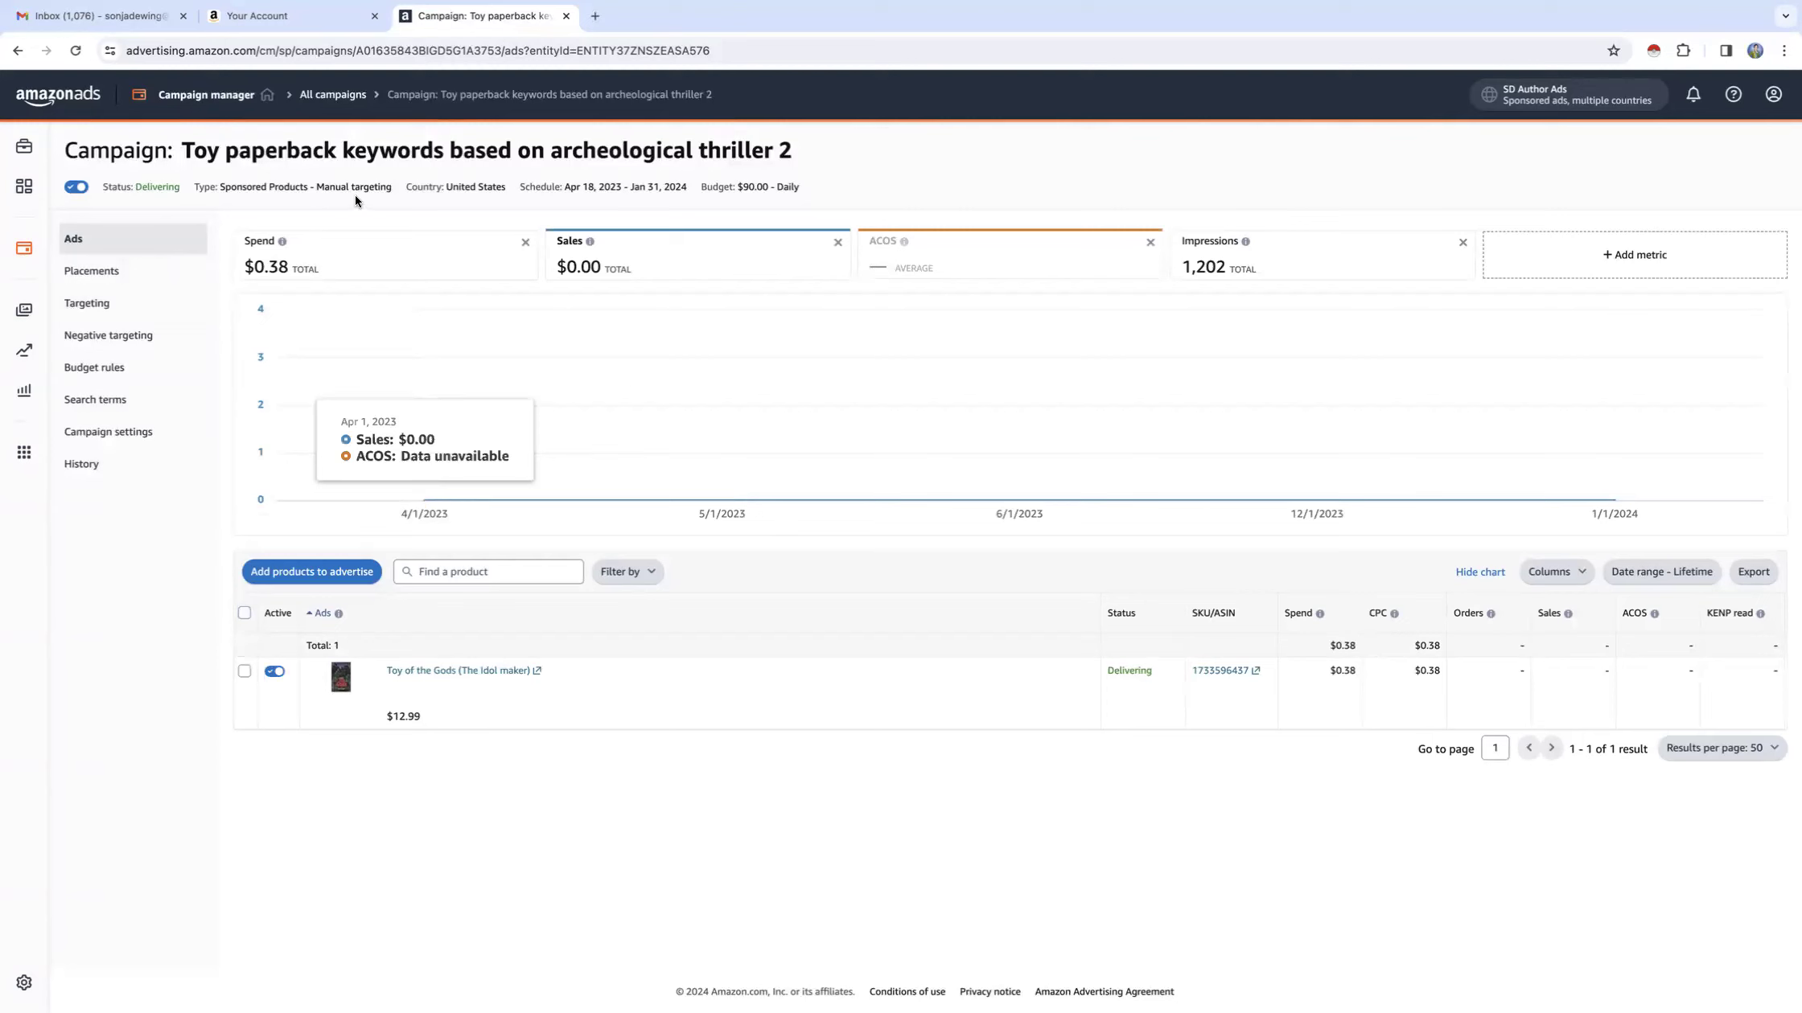
click(139, 433)
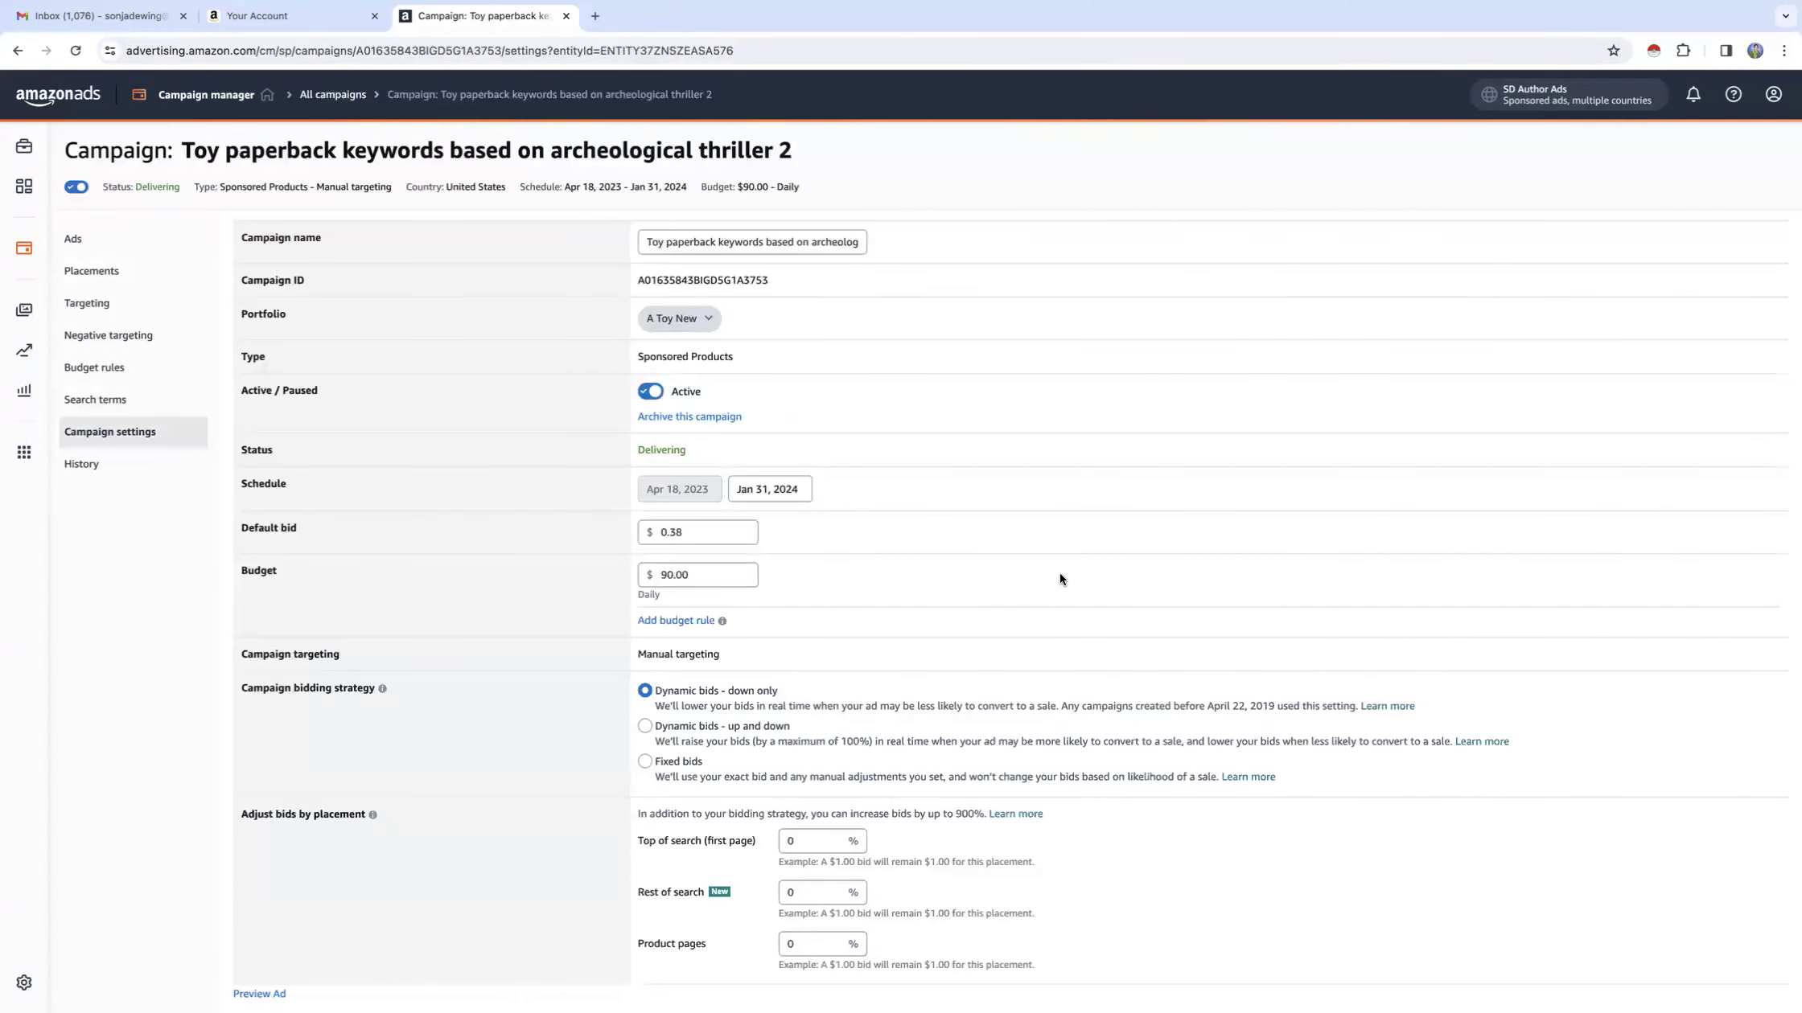
click(668, 575)
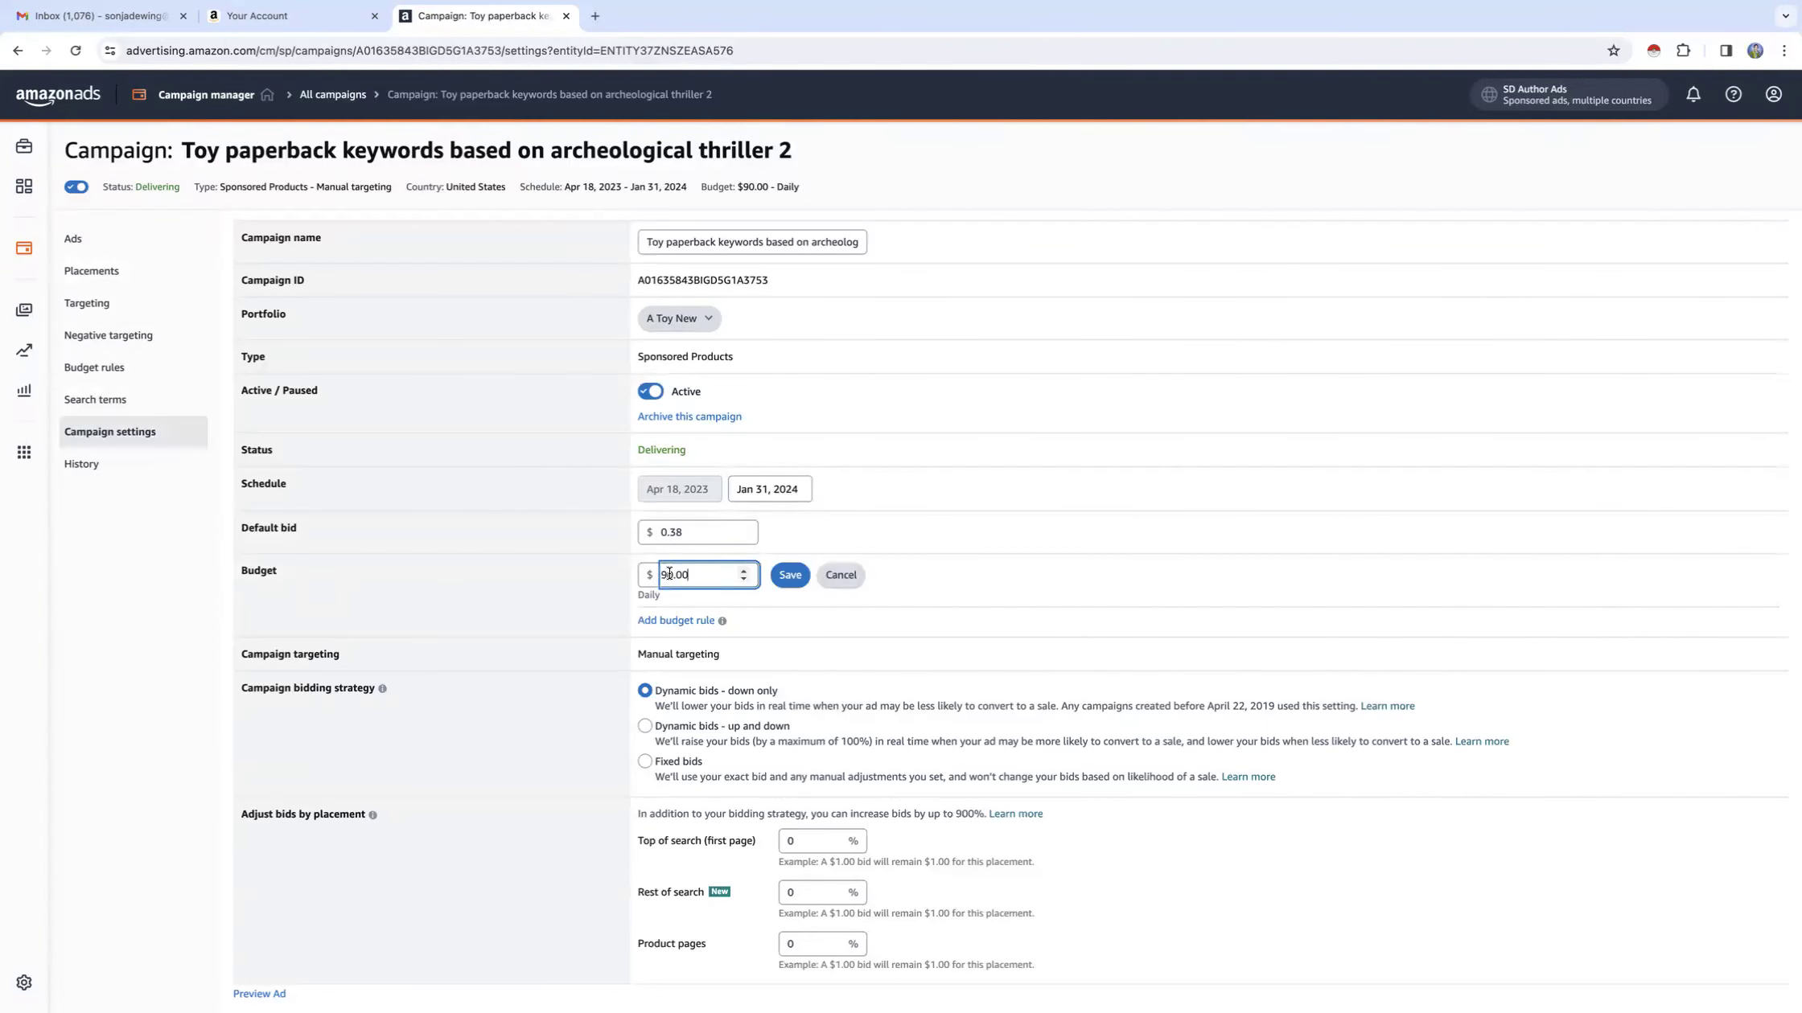
text(200)
click(791, 575)
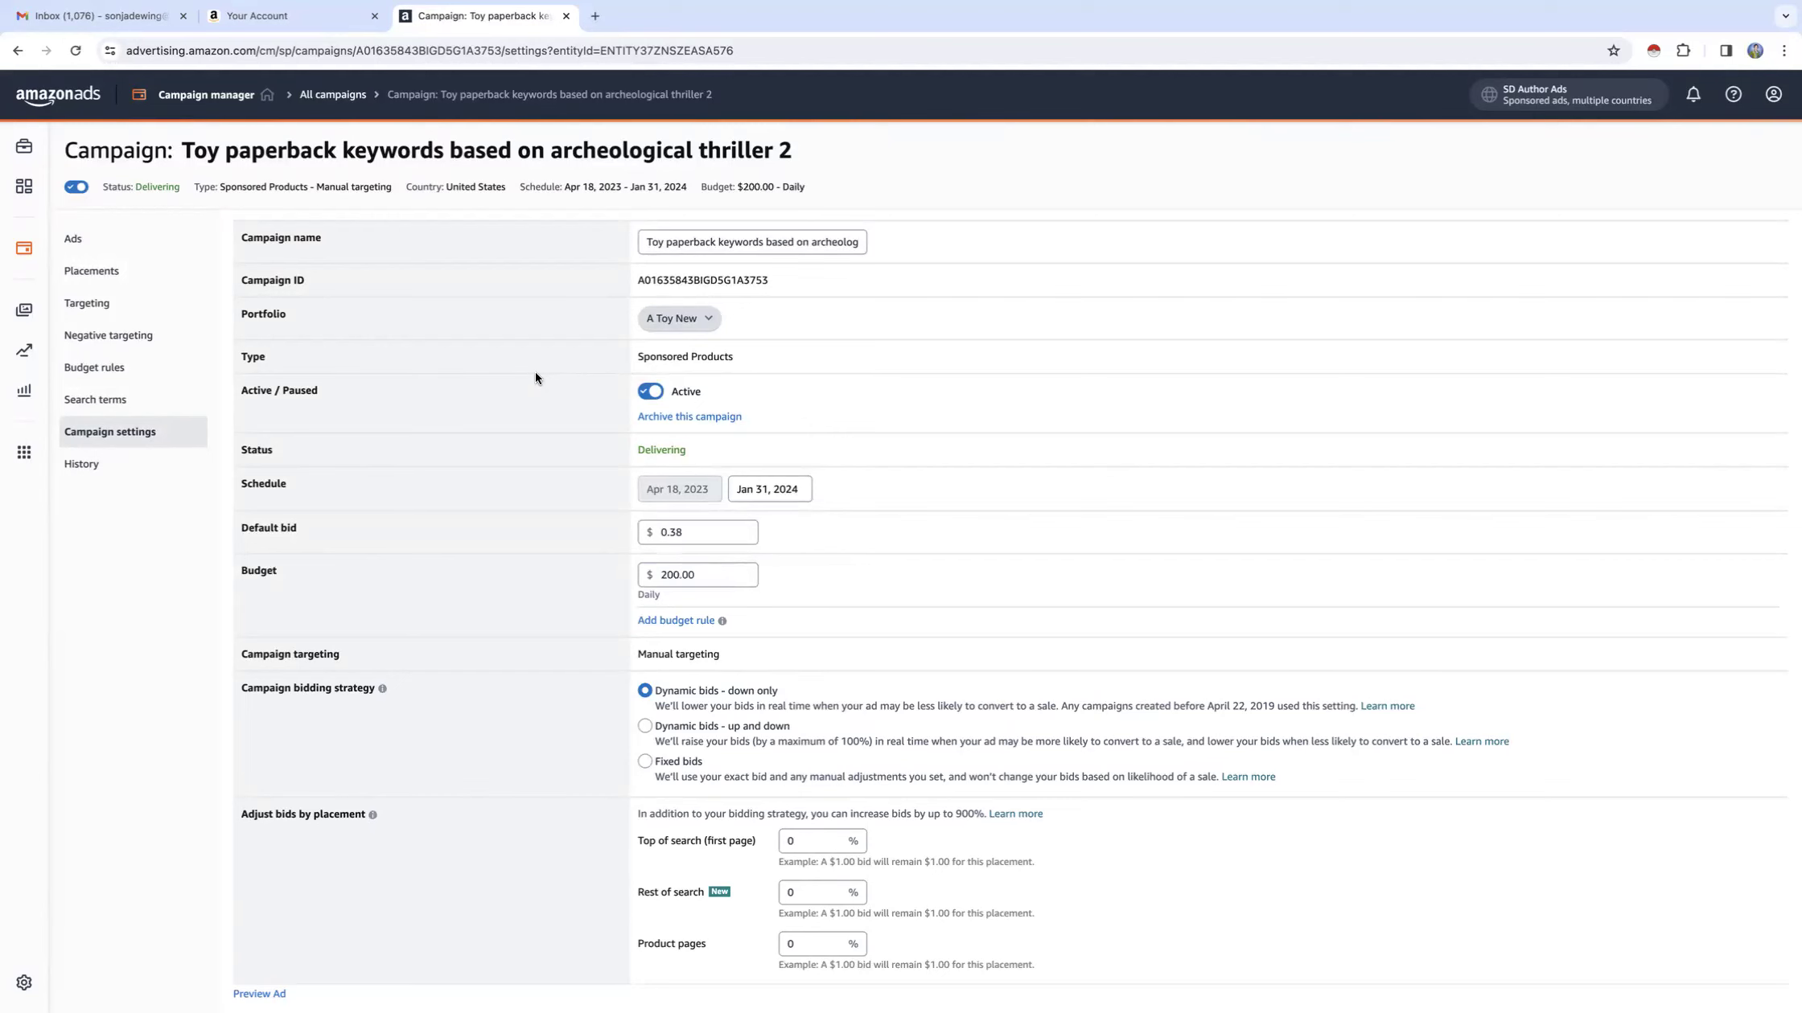
Step: Go back to the A Toy New portfolio and review its campaigns' lifetime impressions and daily budgets
click(65, 107)
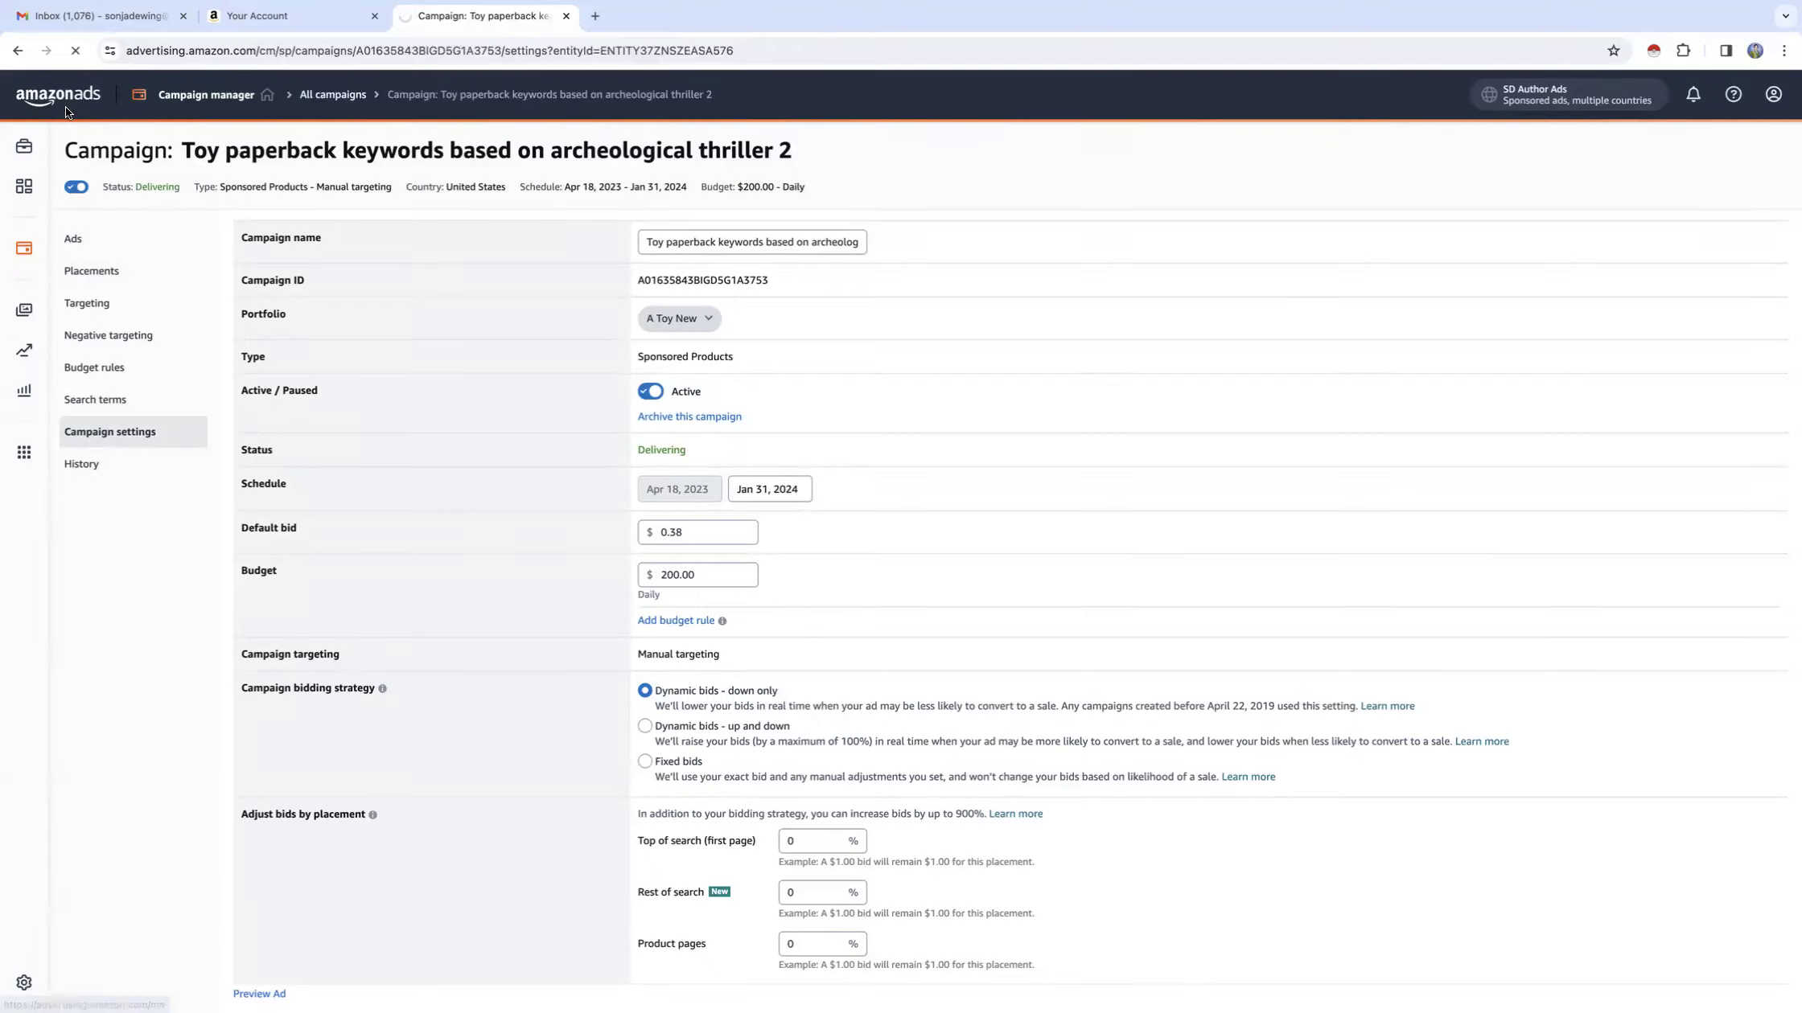
click(107, 180)
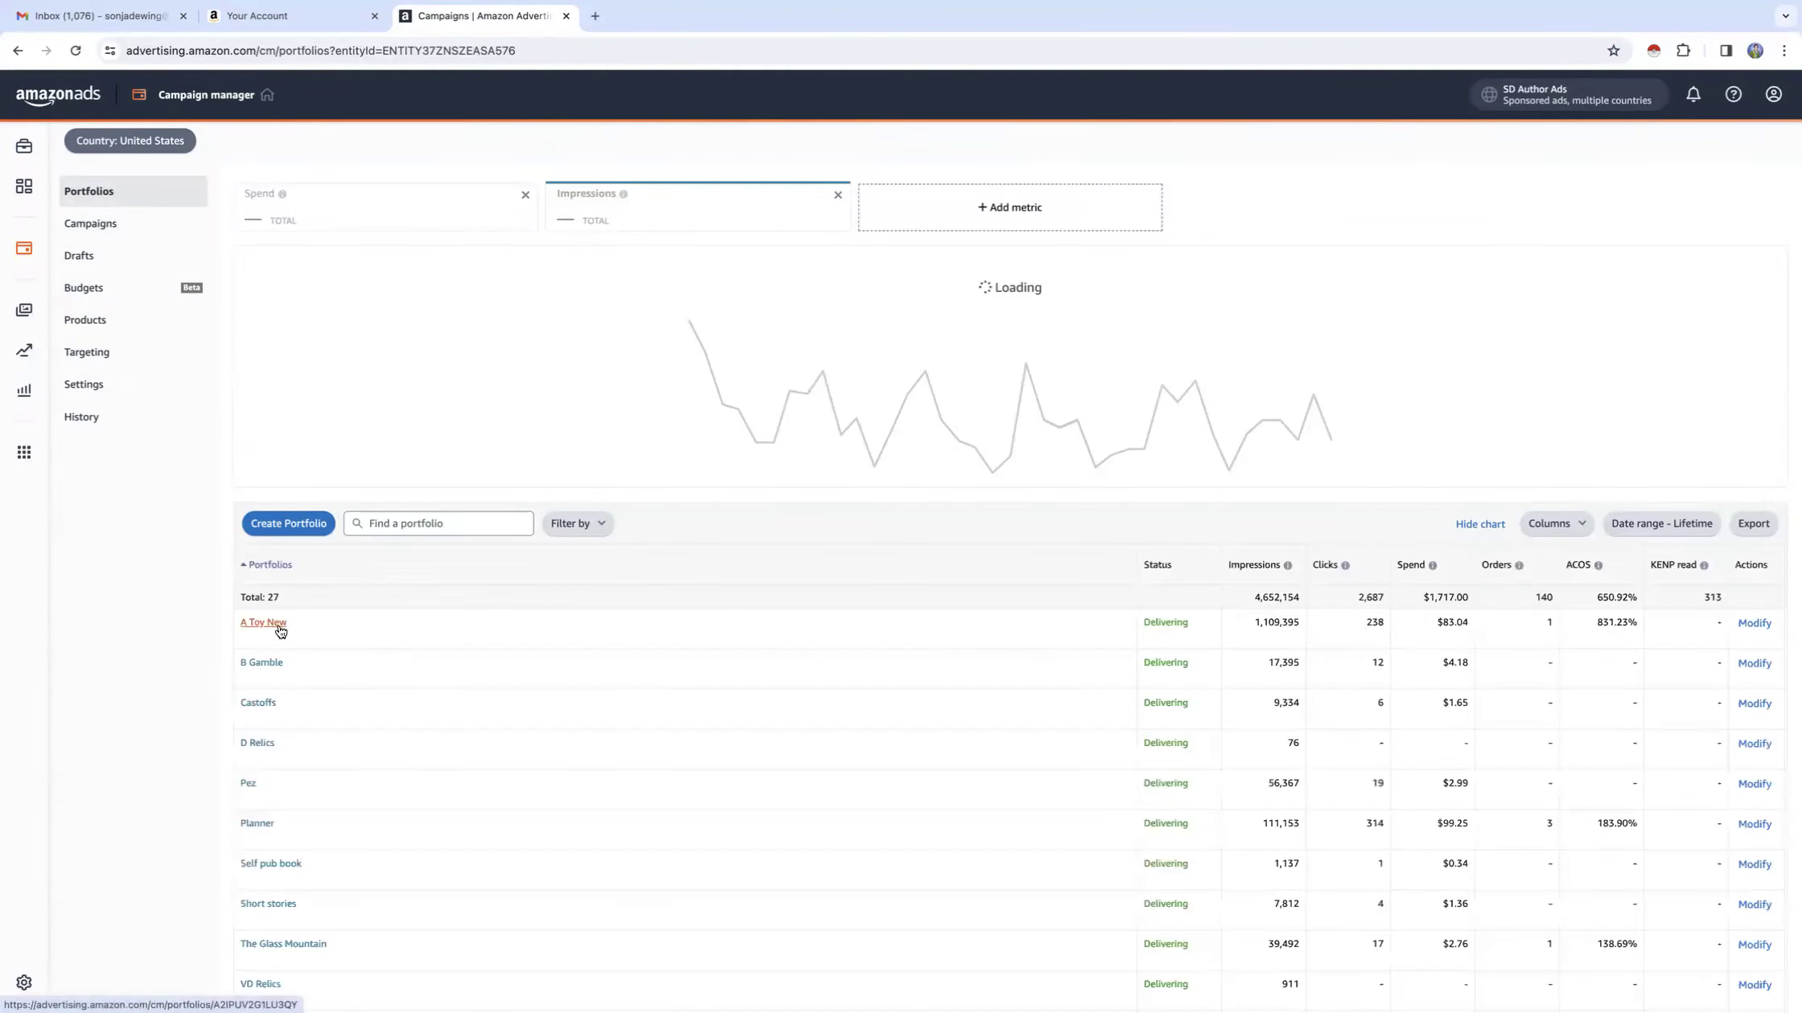
click(273, 629)
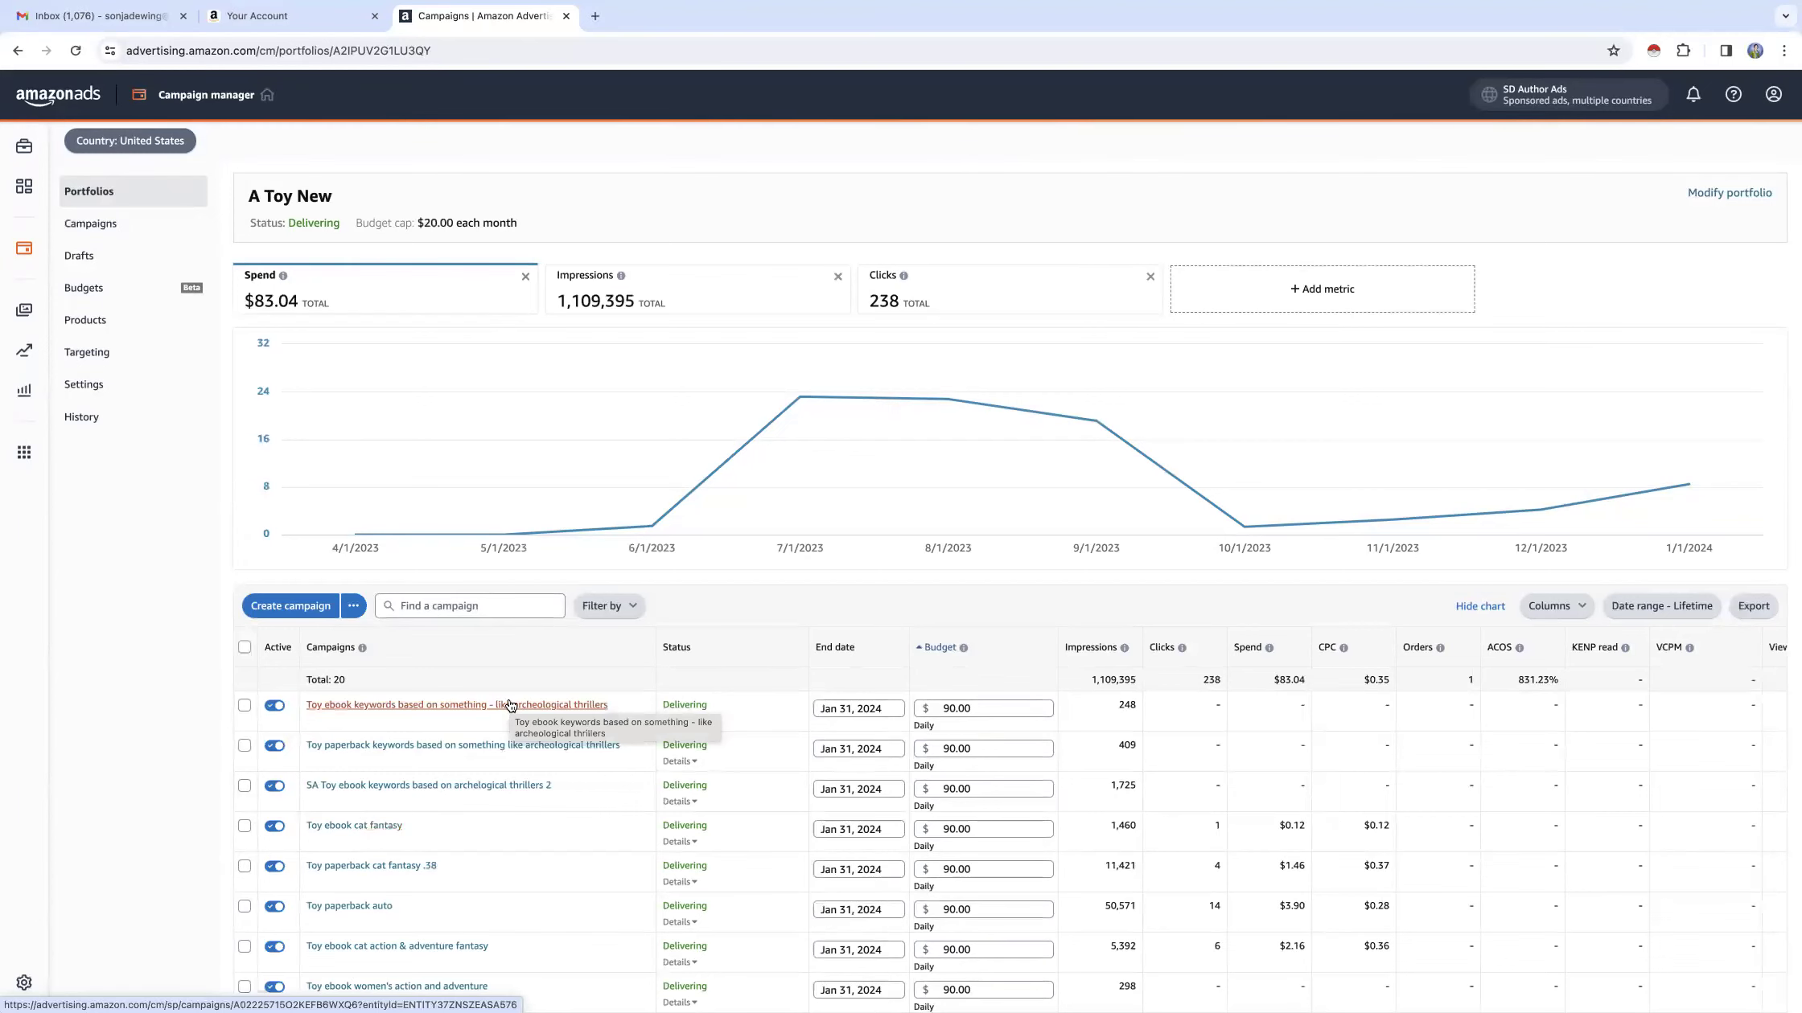
drag(1117, 703, 1128, 805)
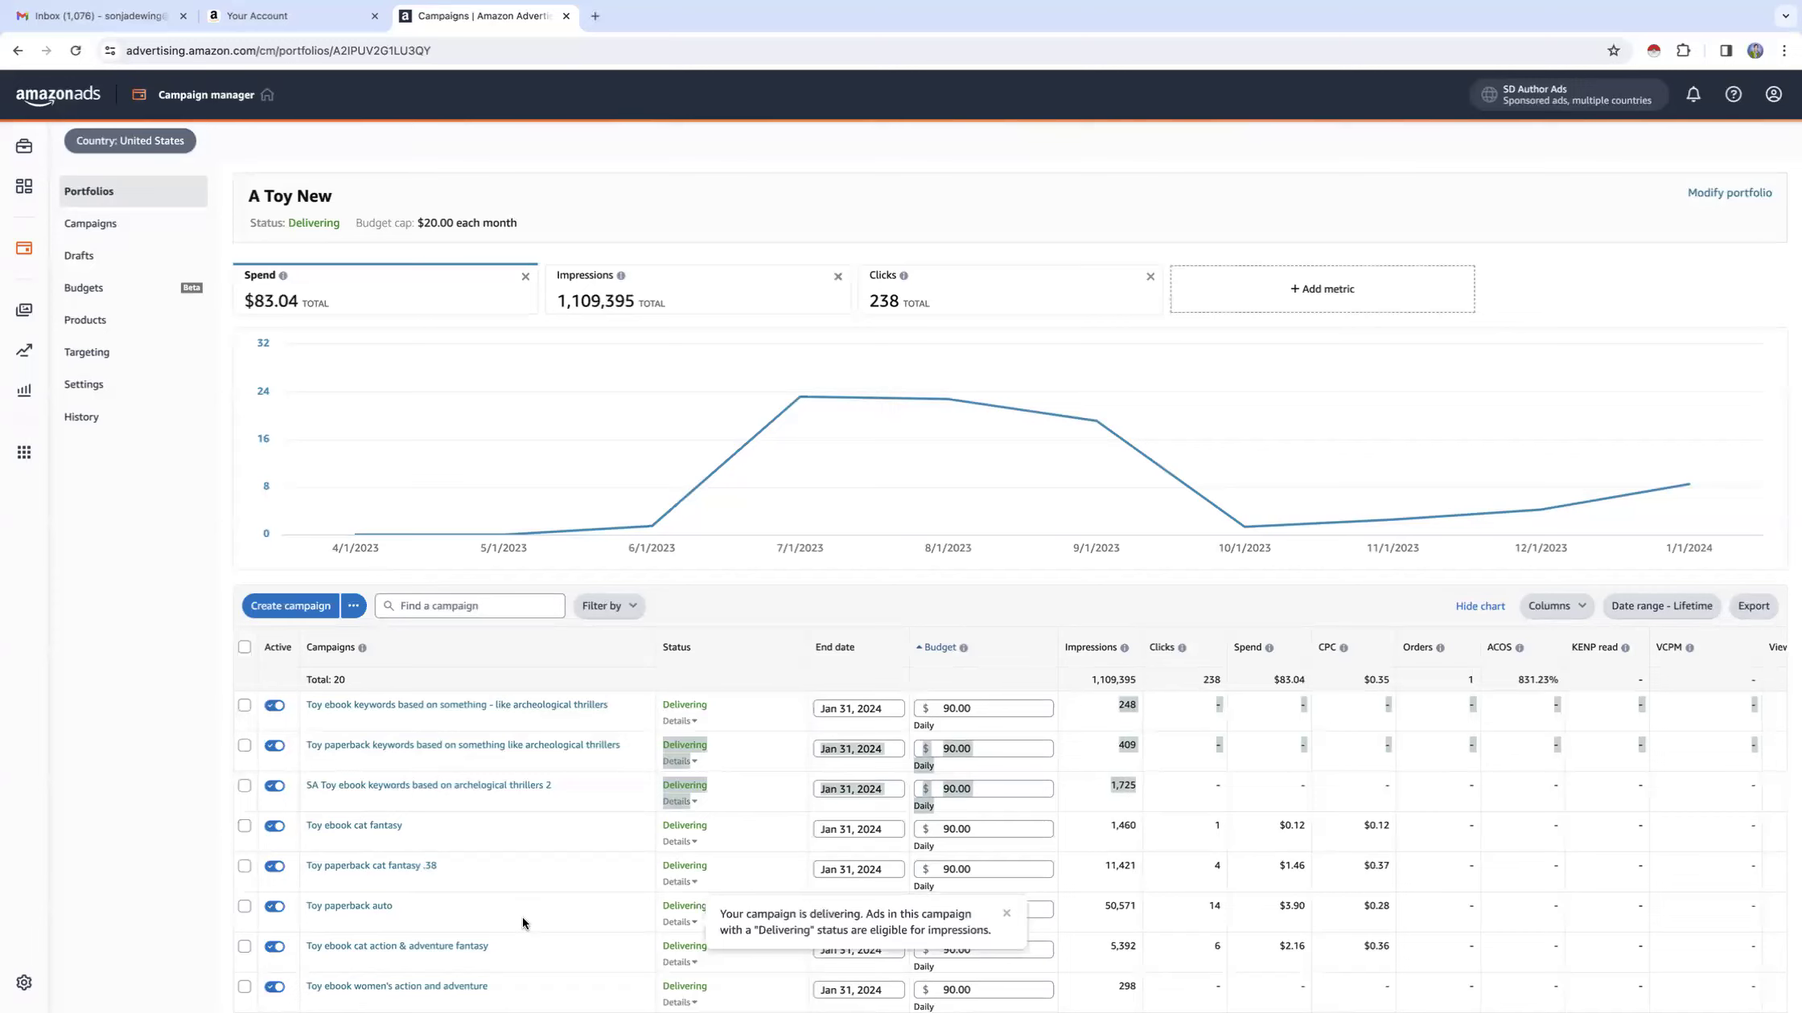
scroll(522, 921, down, 1)
scroll(522, 921, down, 6)
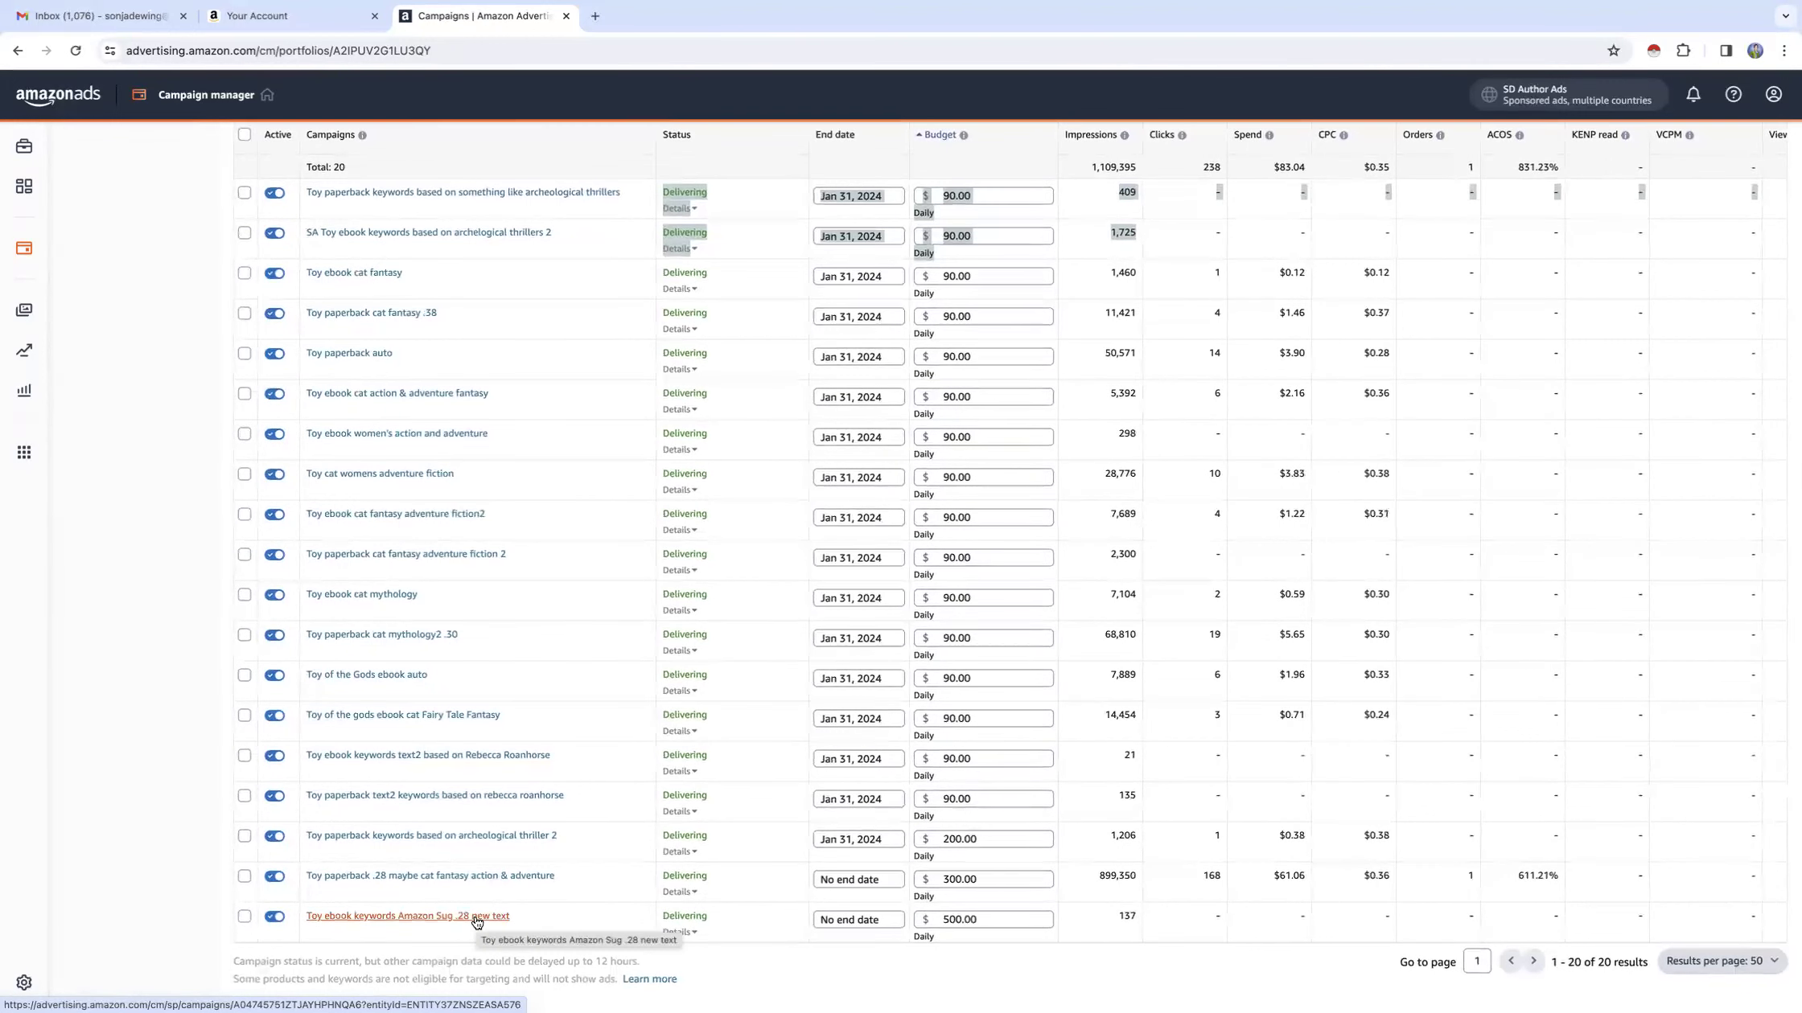
Step: Open the settings of Toy ebook keywords Amazon Sug .28 new text and preview its ad
click(477, 919)
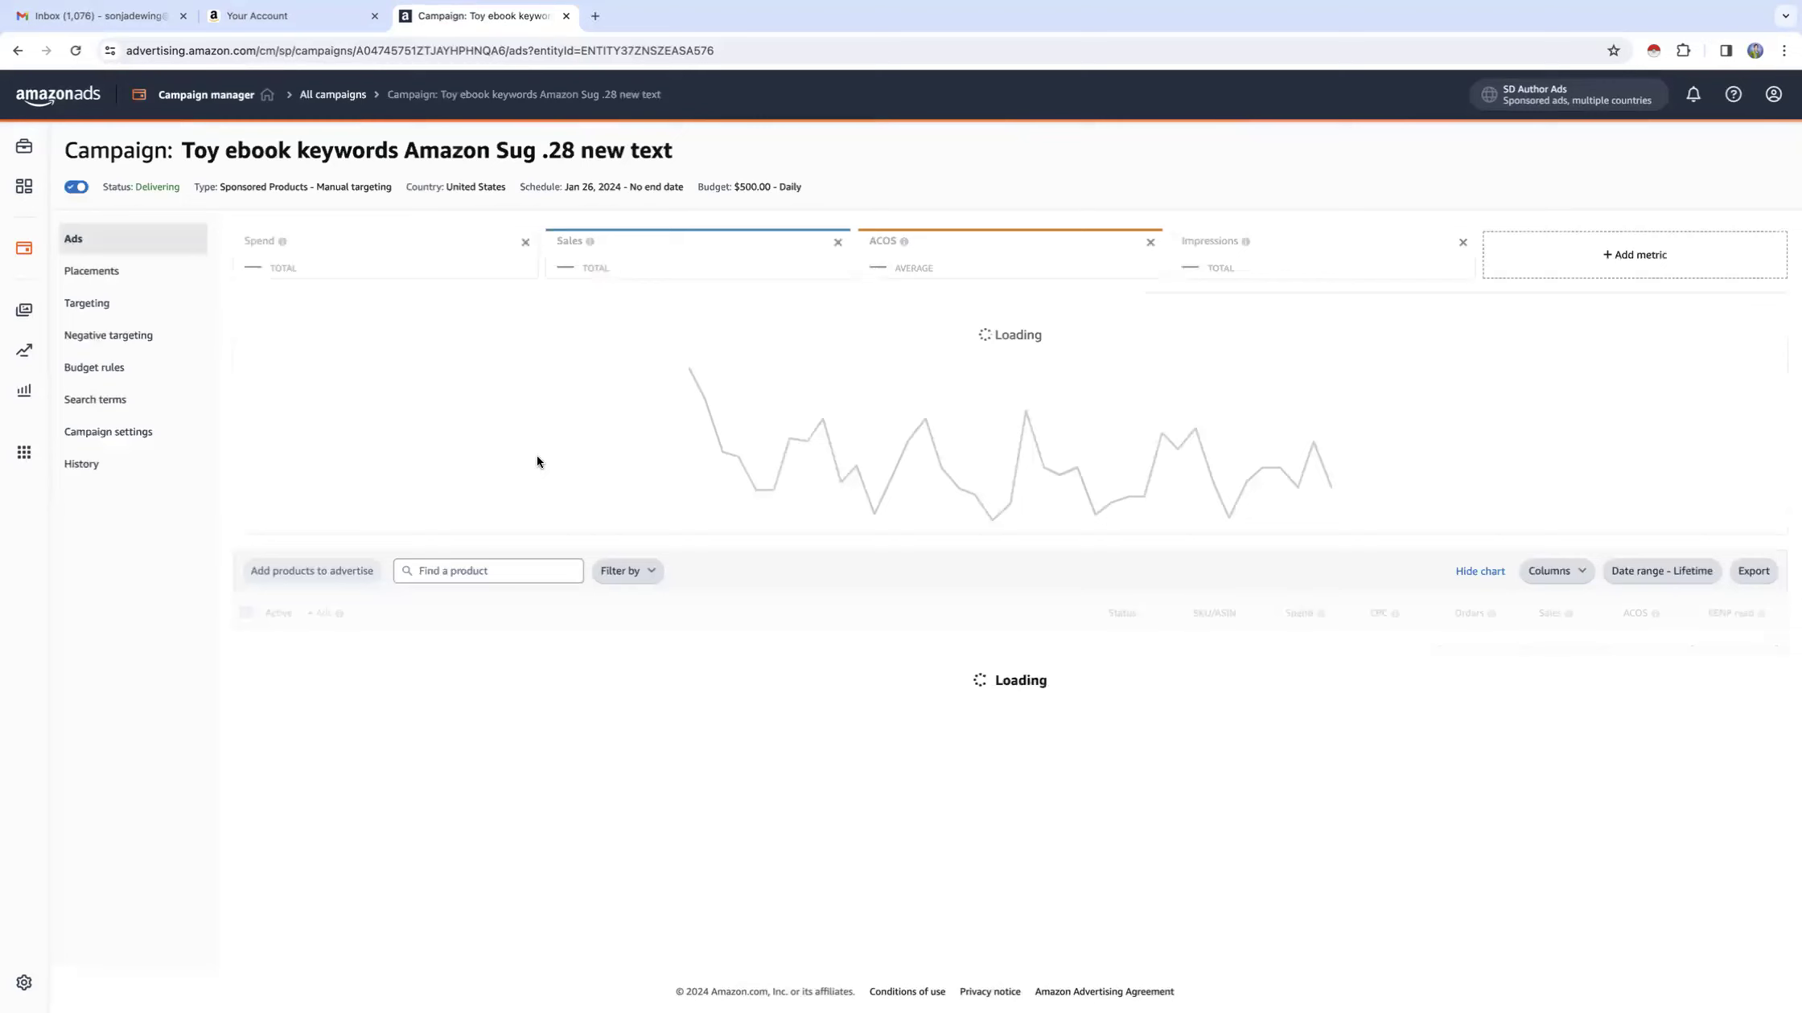
click(127, 432)
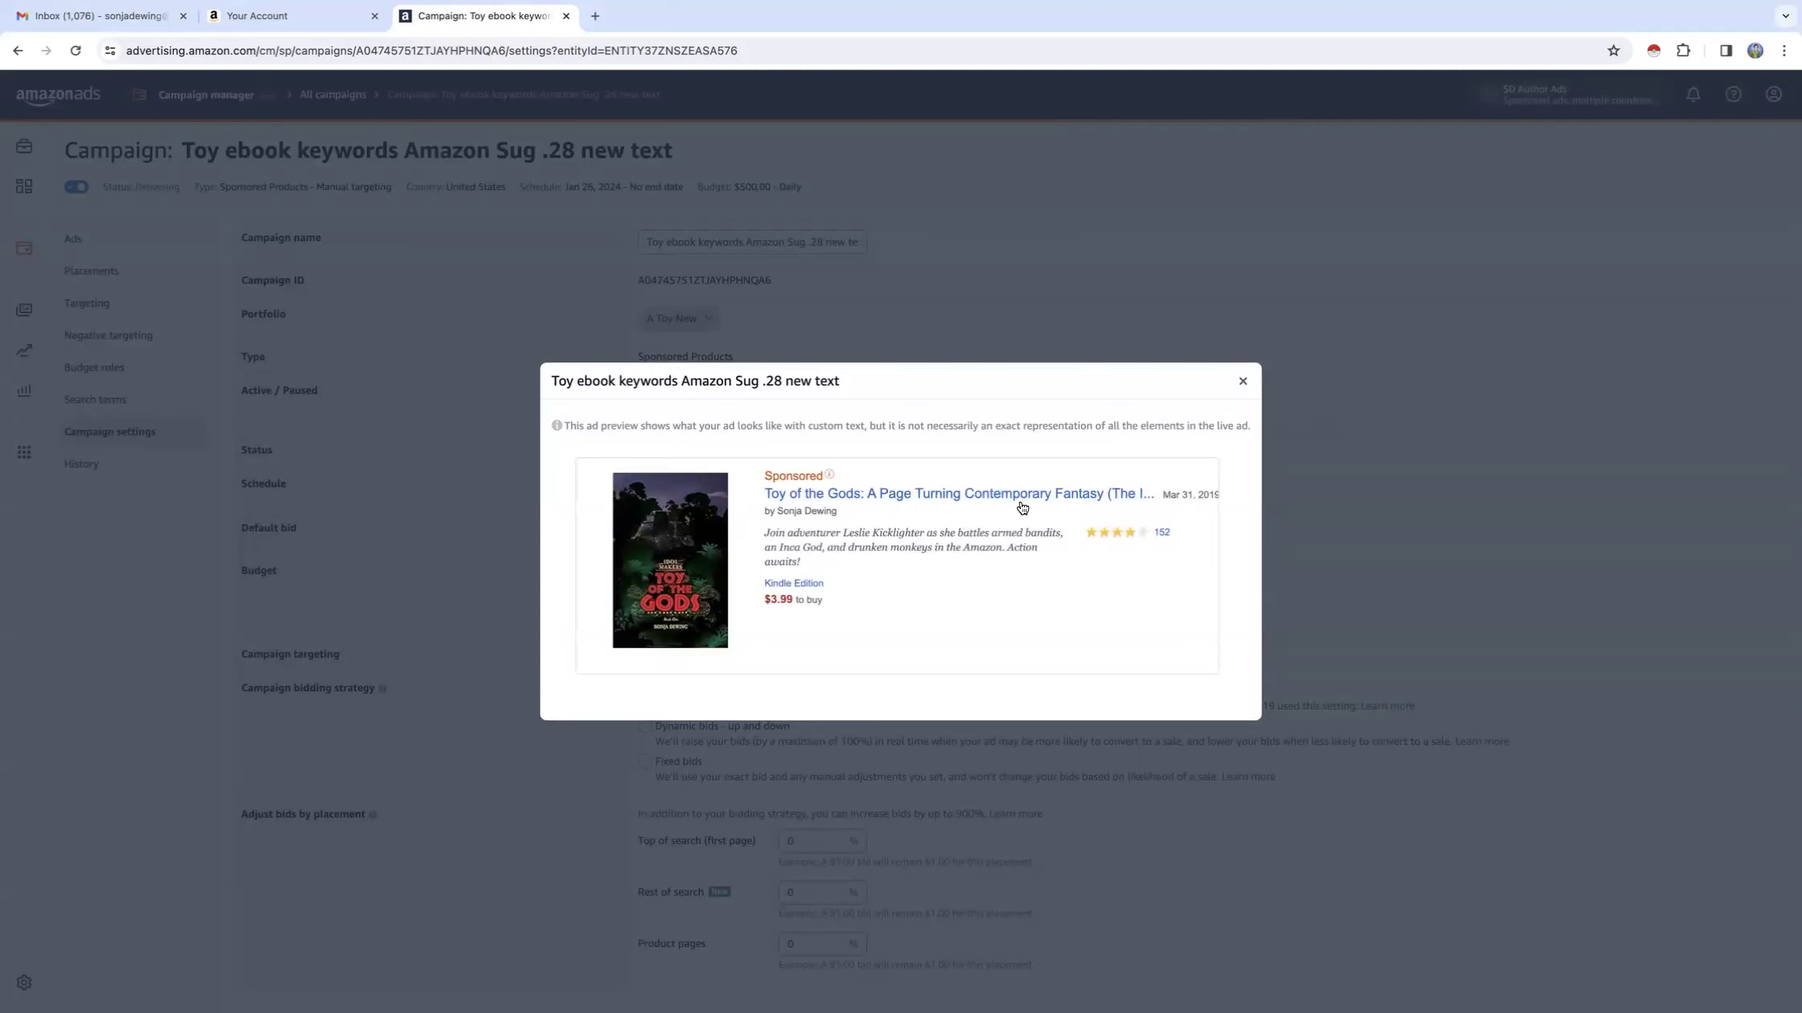
click(1242, 381)
Step: Leave the ad preview, return to the portfolios list and set its date range to This month
click(267, 94)
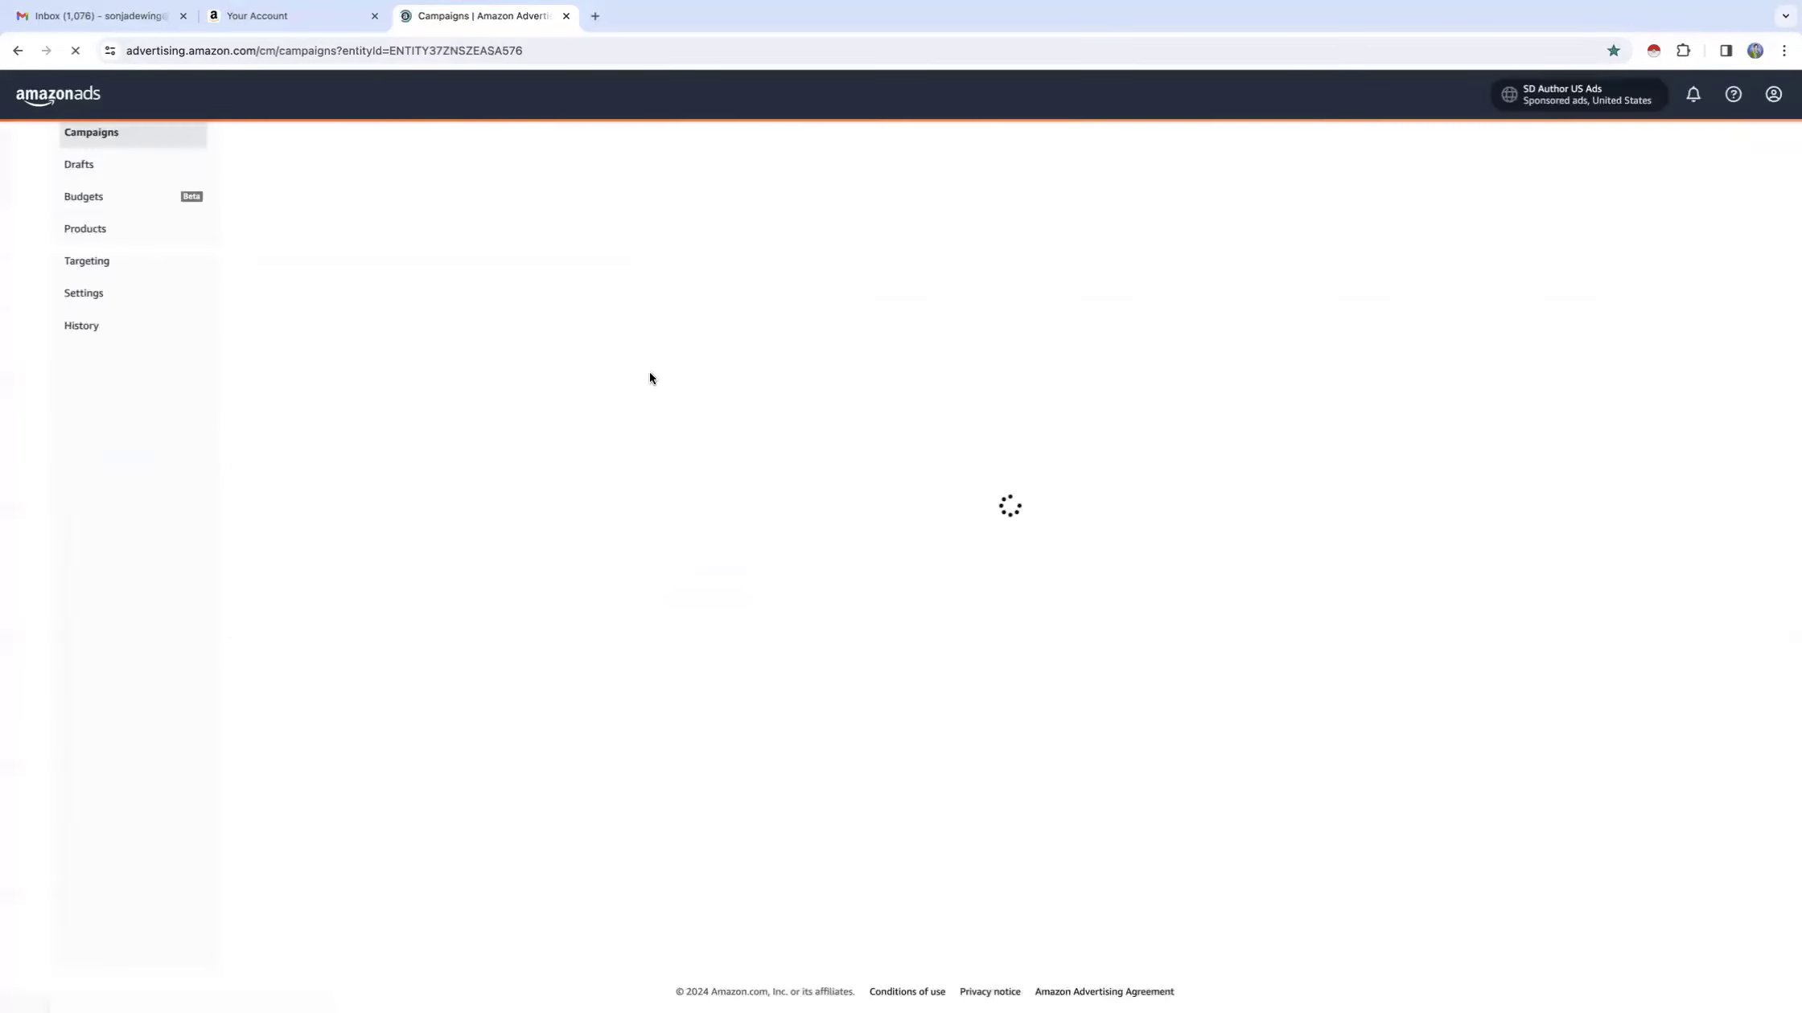
click(1657, 656)
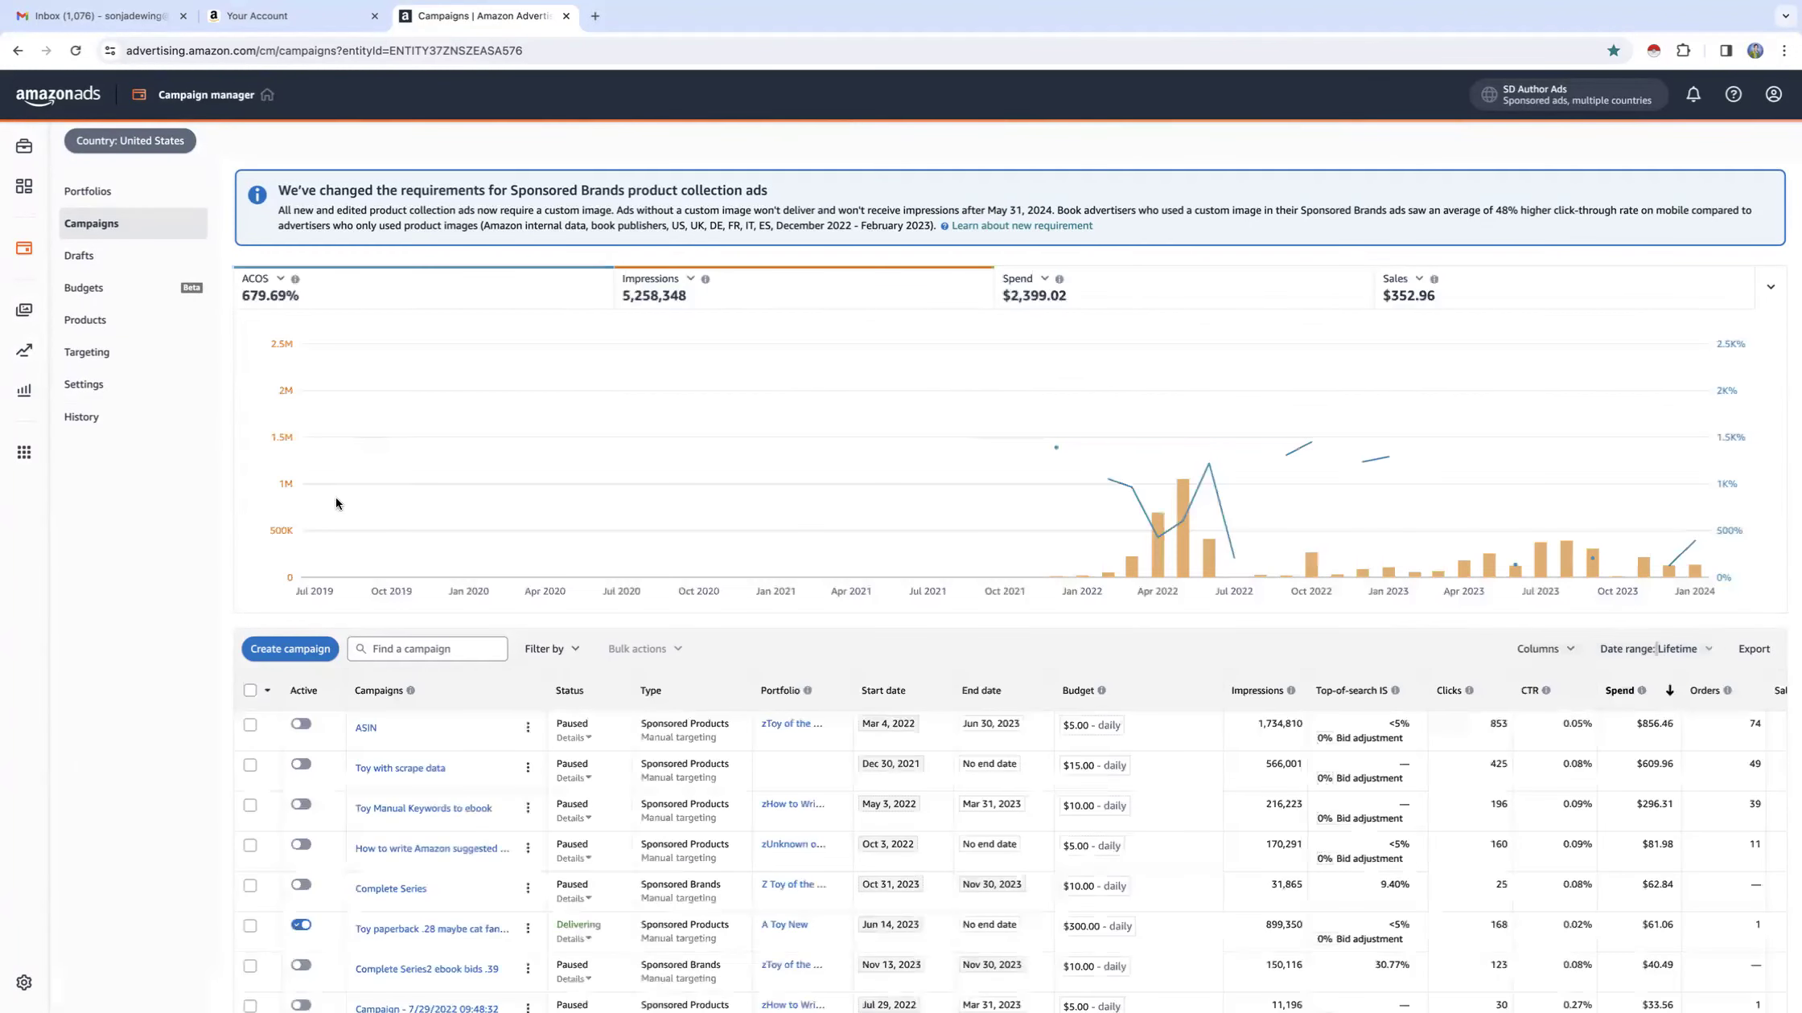
click(89, 191)
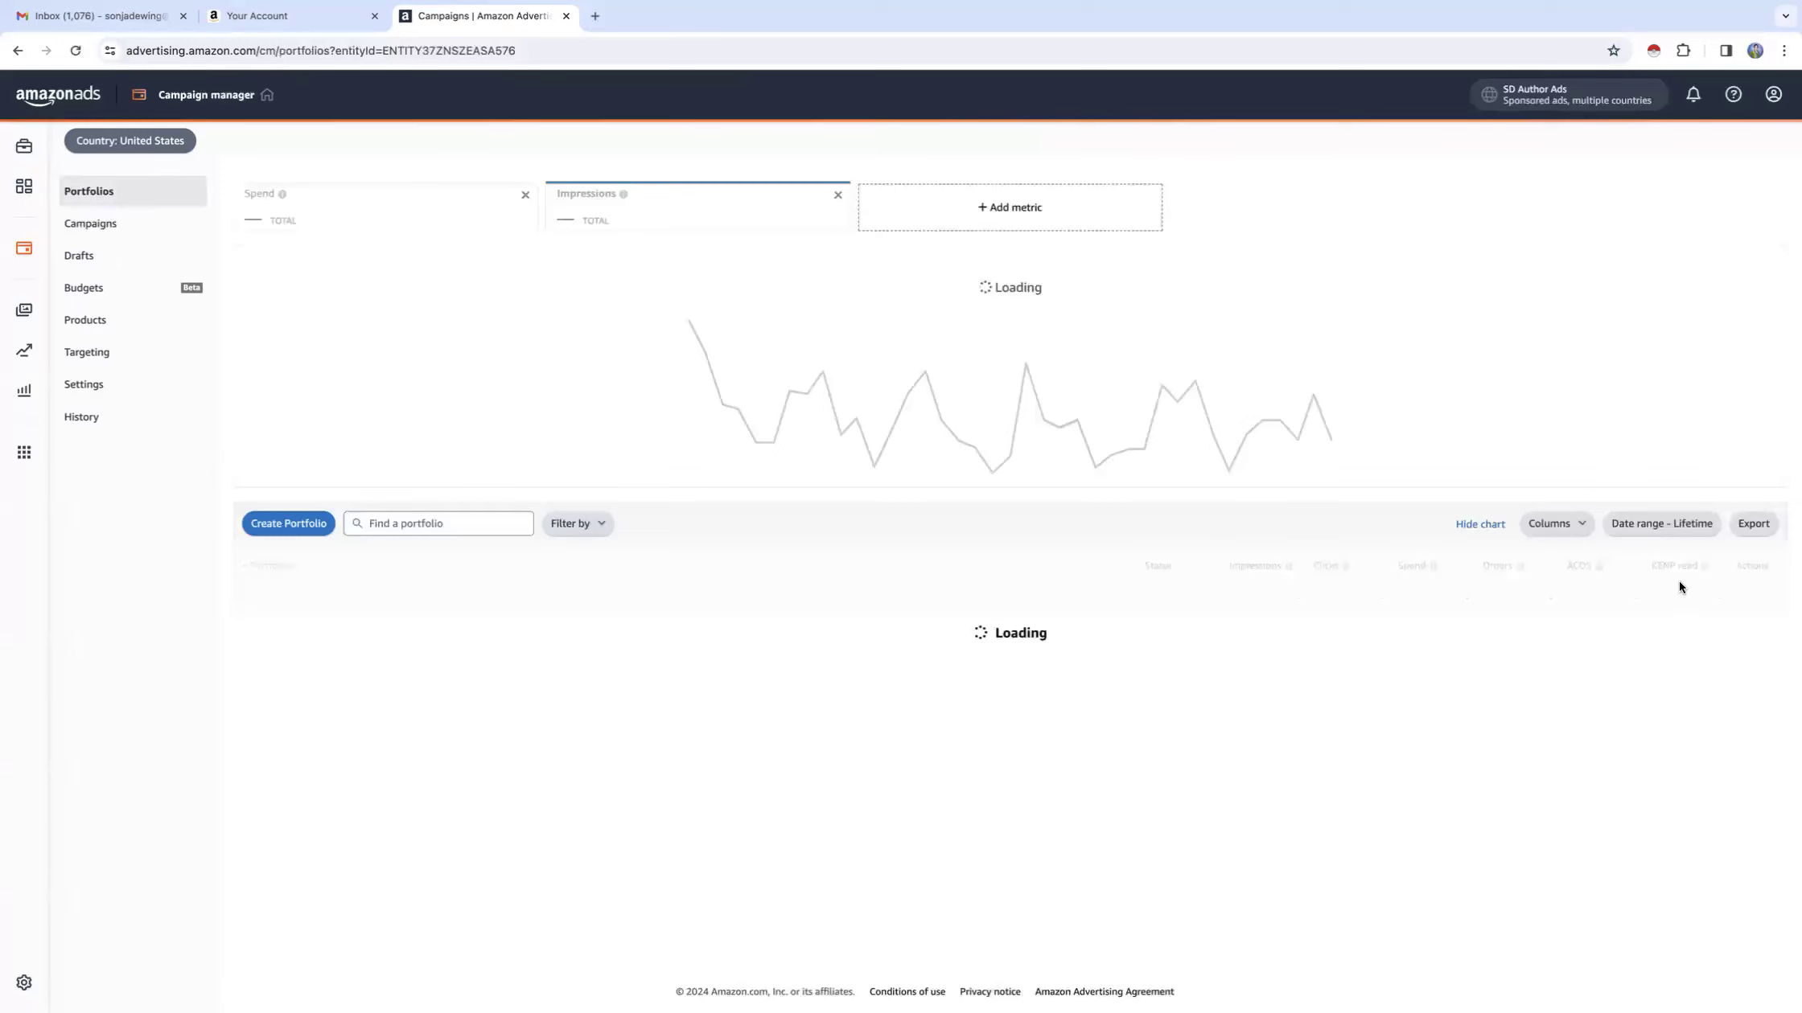
click(1665, 523)
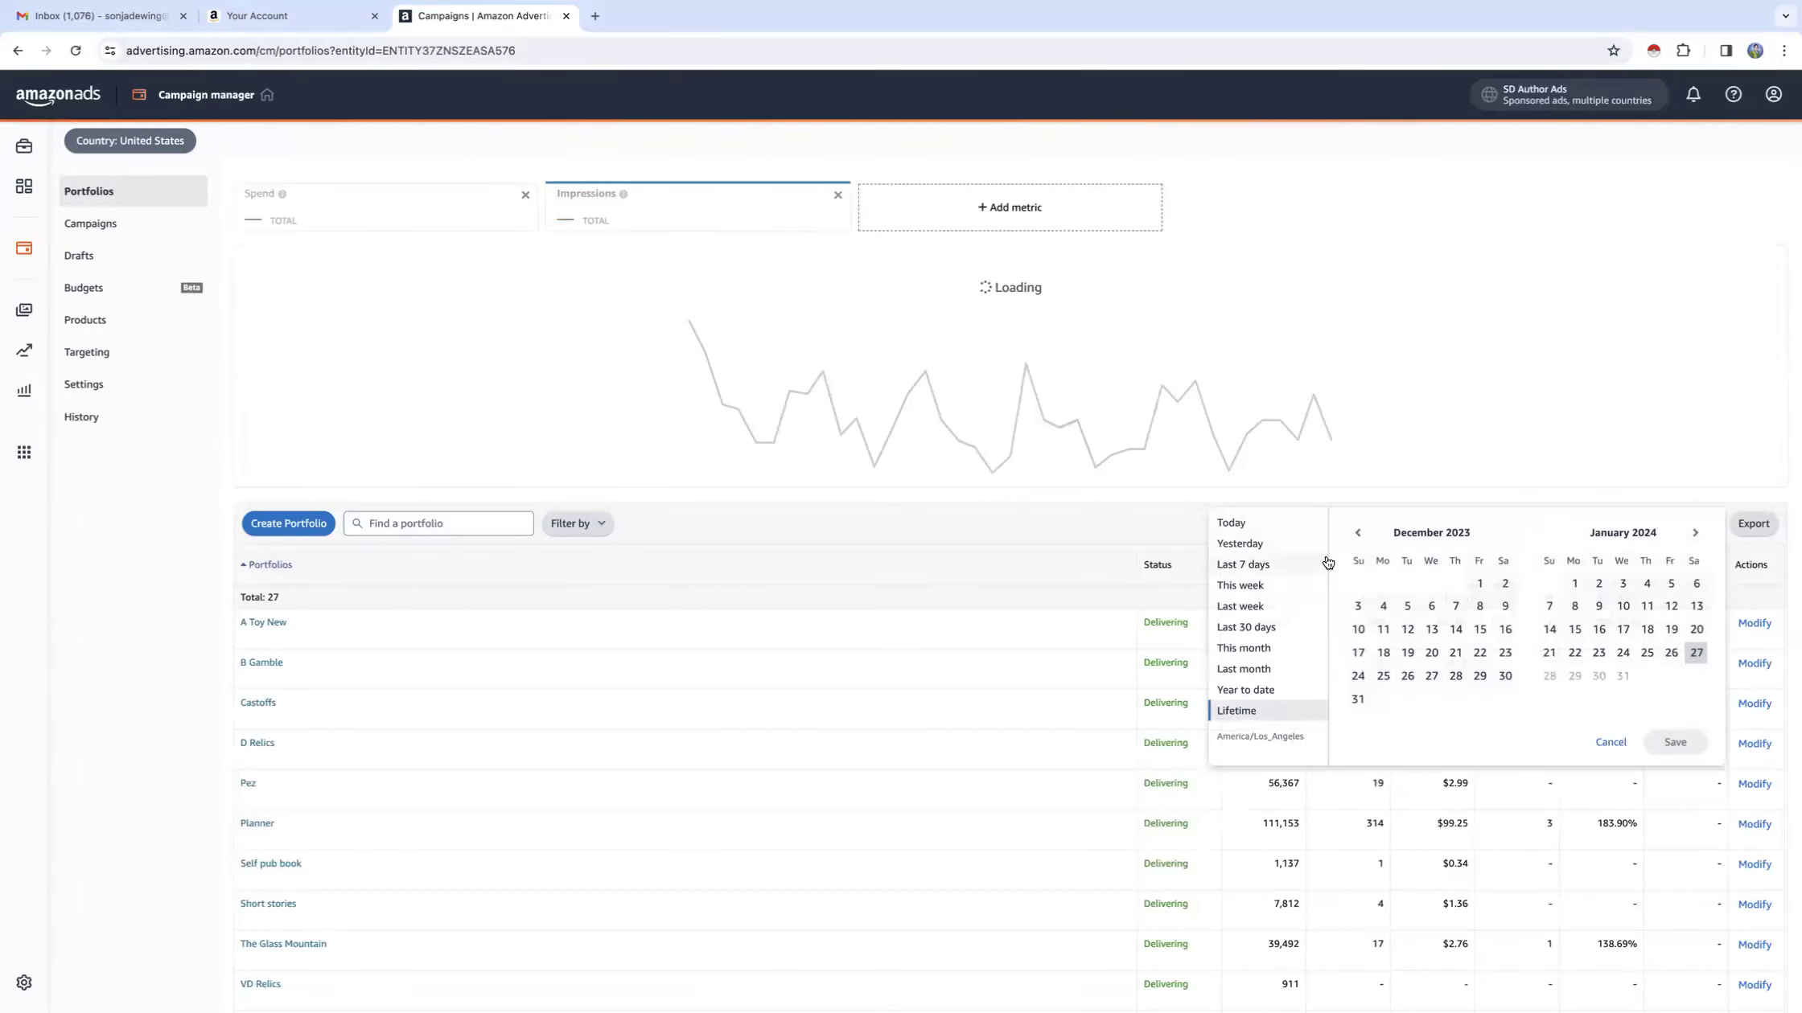
click(1248, 649)
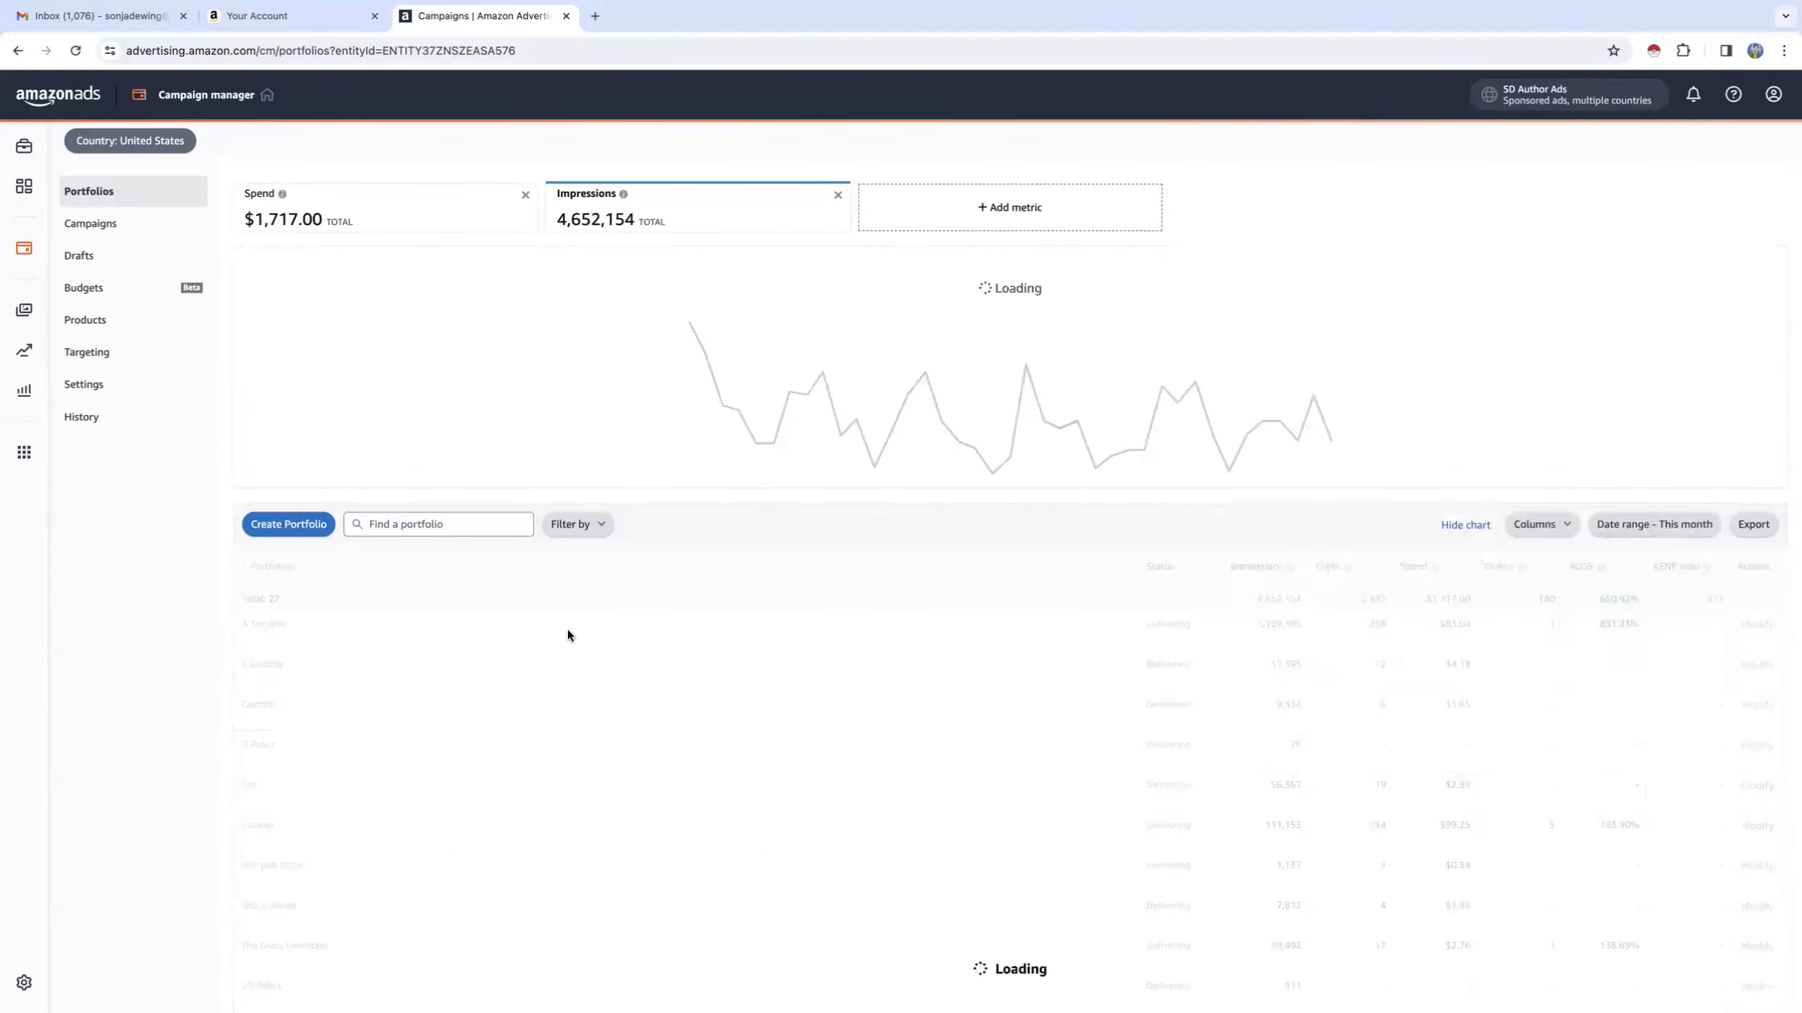
Step: Open the A Toy New portfolio and review its campaigns' impressions, clicks and spend for this month
click(259, 625)
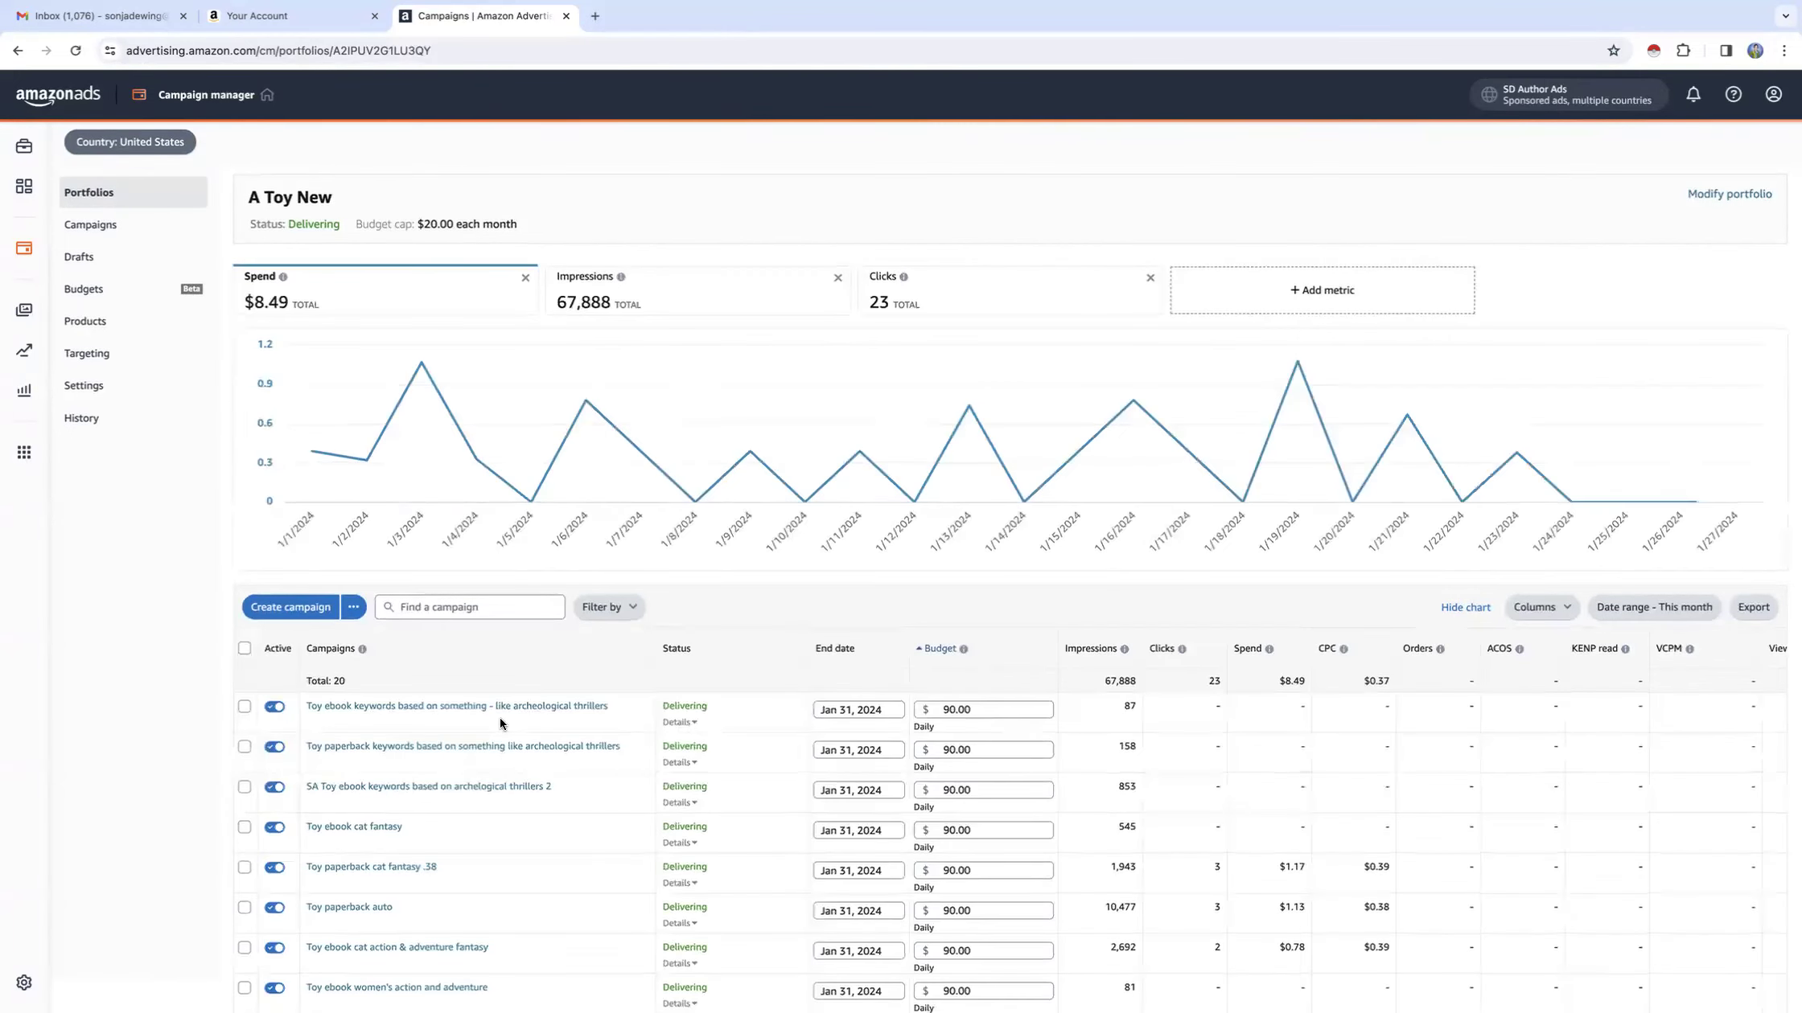
scroll(500, 717, down, 3)
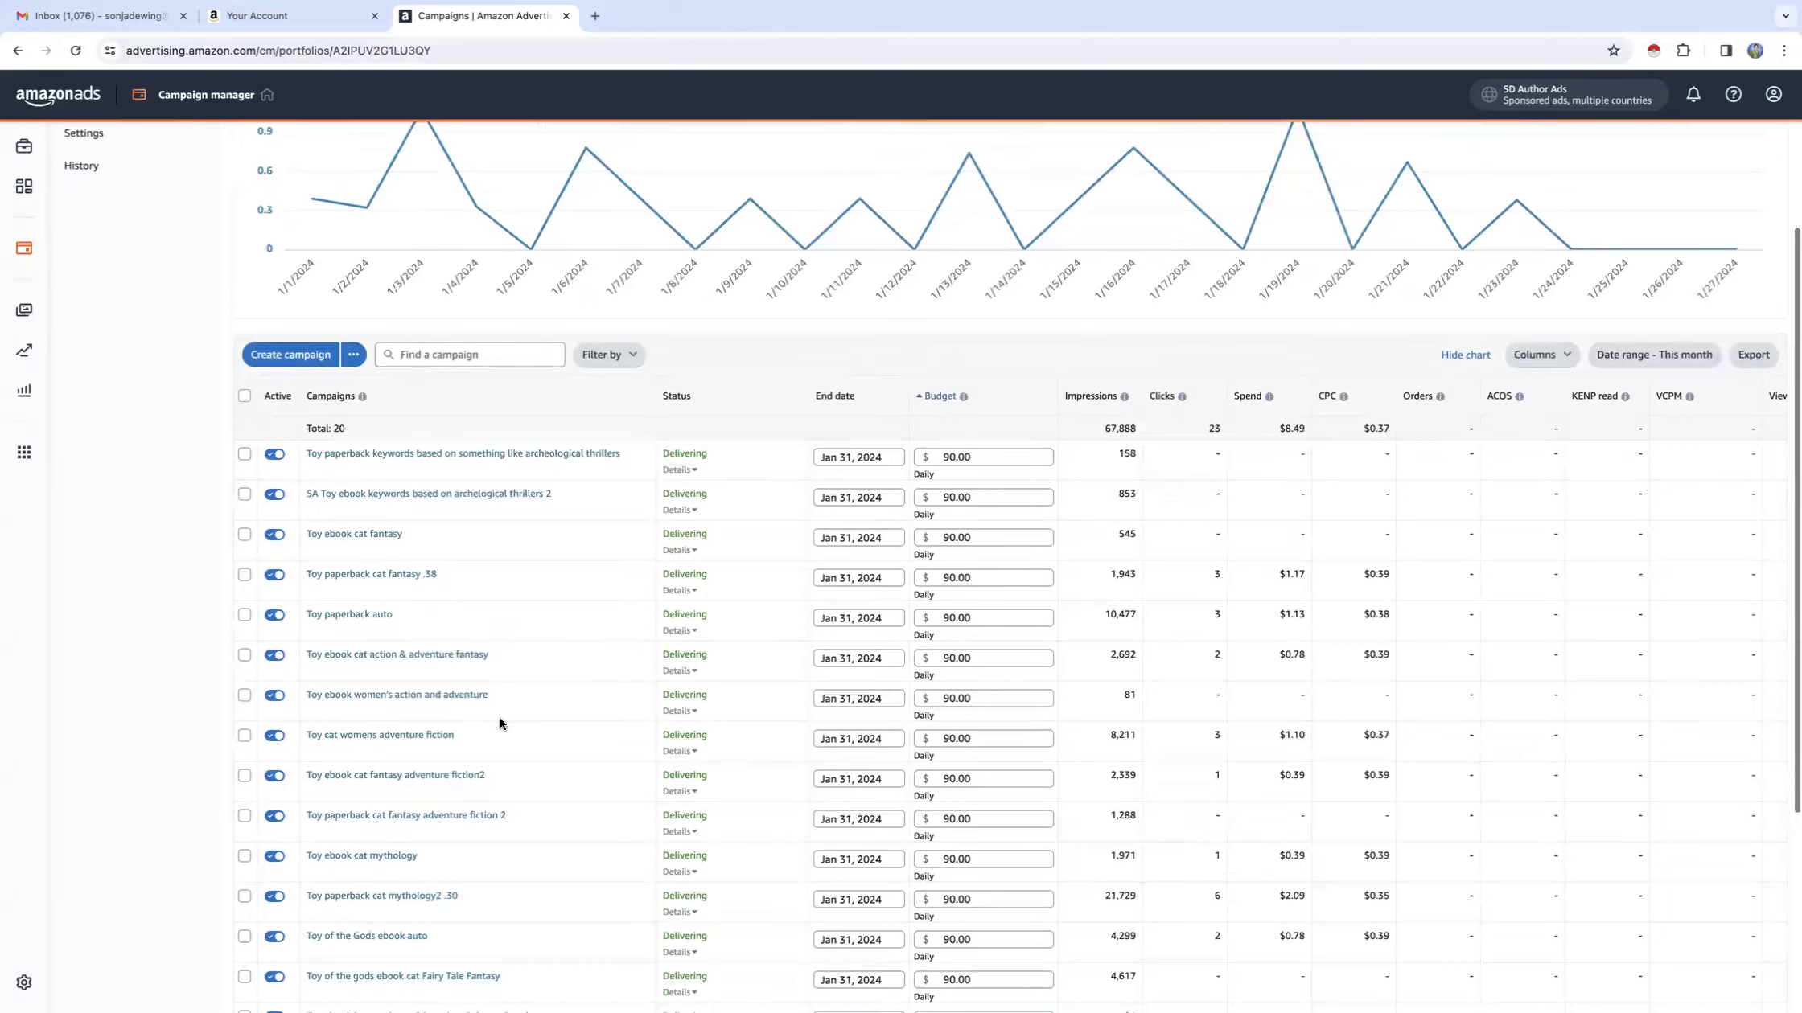
scroll(498, 743, down, 3)
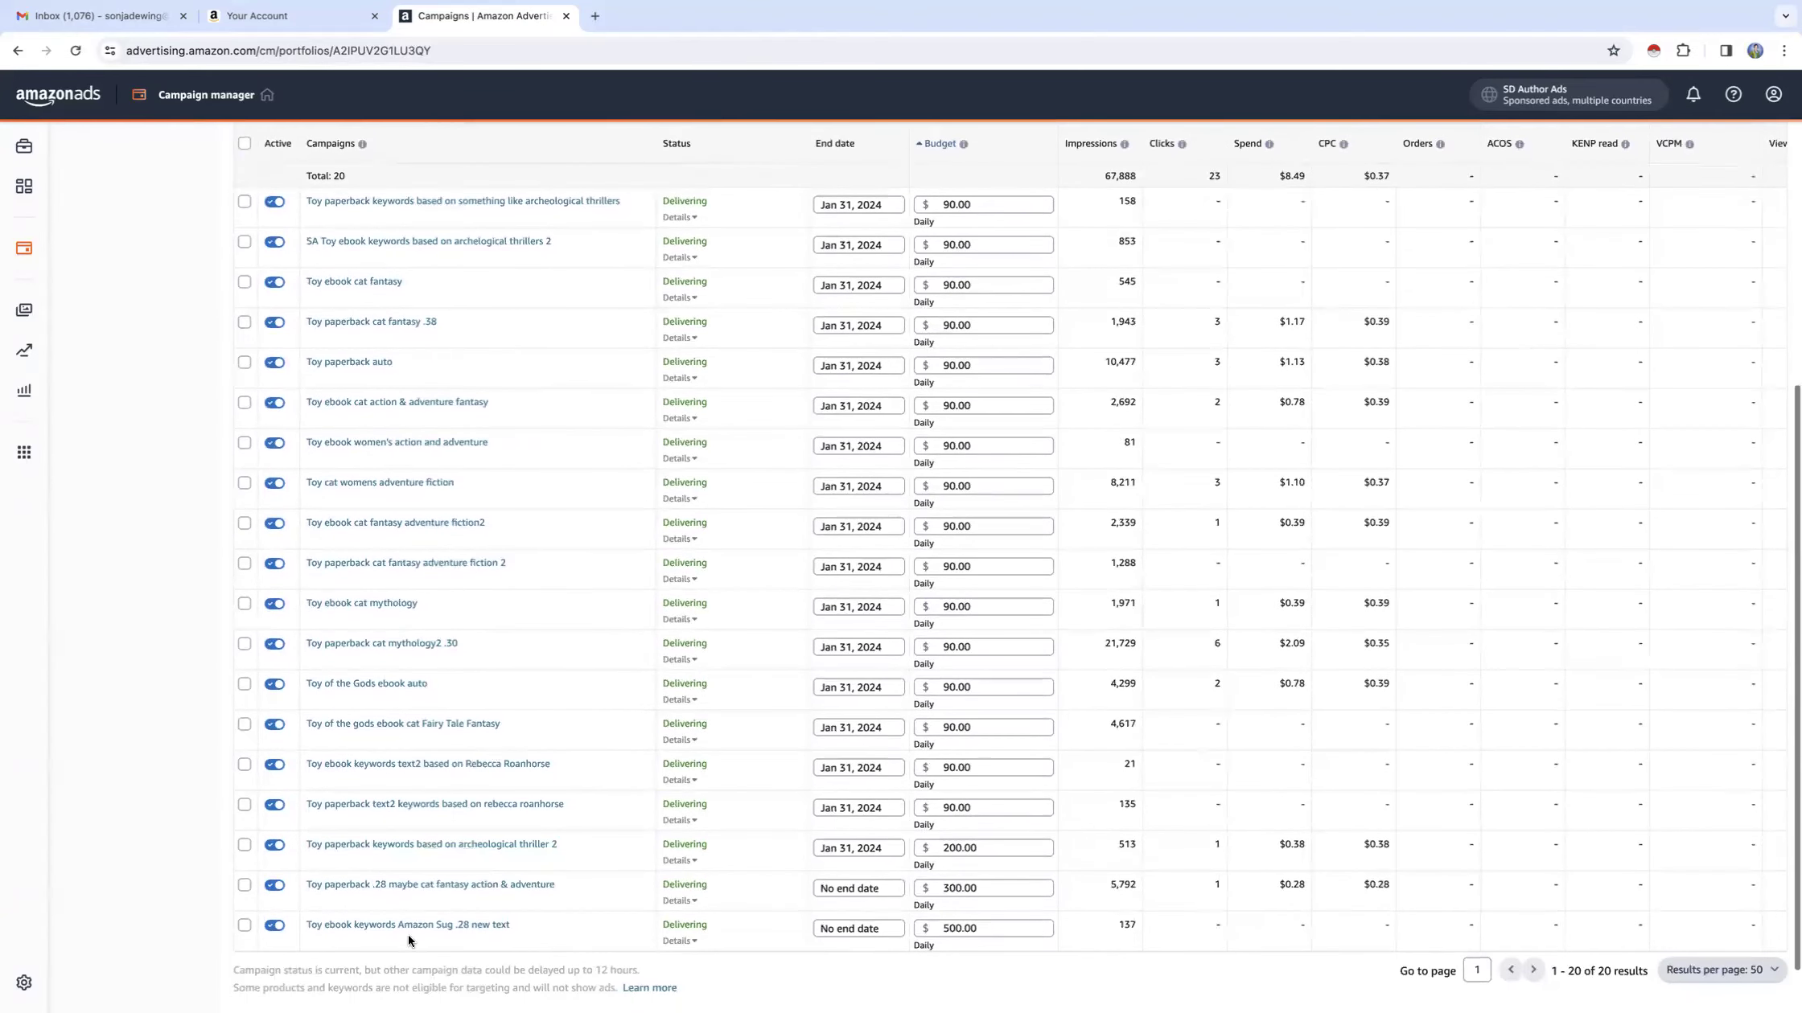
Step: Open the campaign settings of Toy ebook keywords Amazon Sug .28 new text and preview its ad with the custom text
click(478, 932)
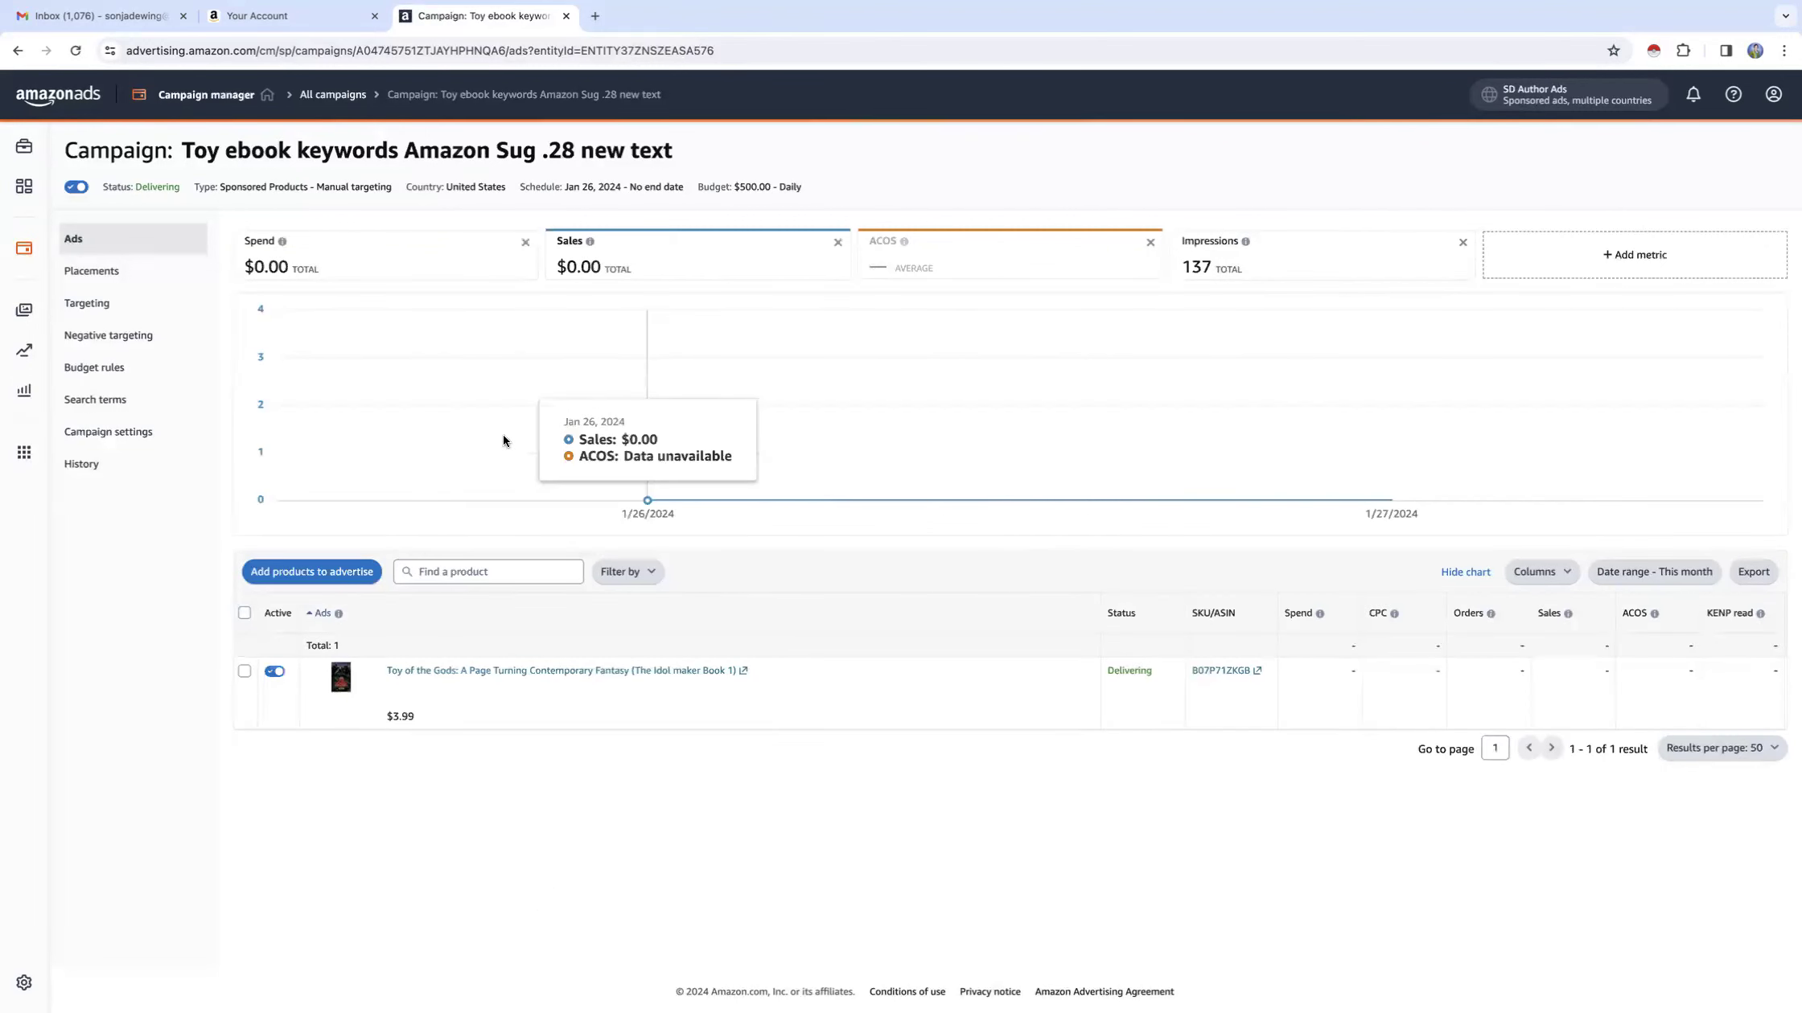
click(105, 432)
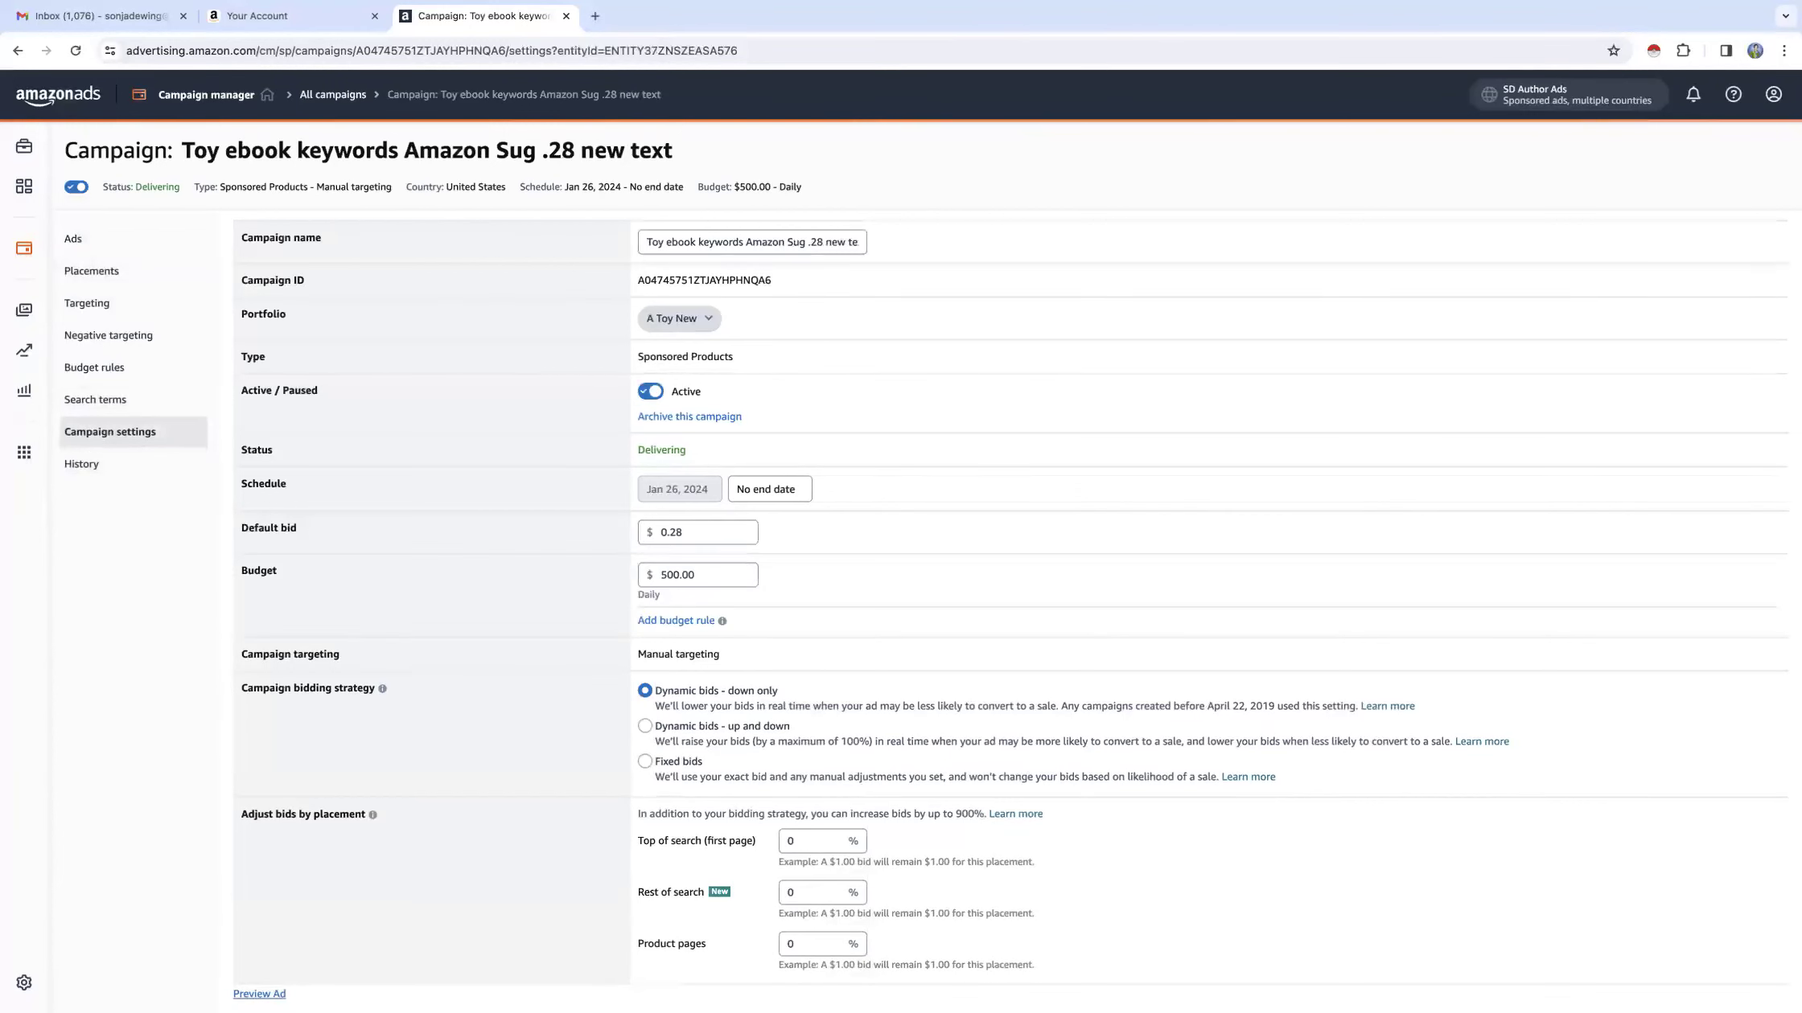
right_click(256, 994)
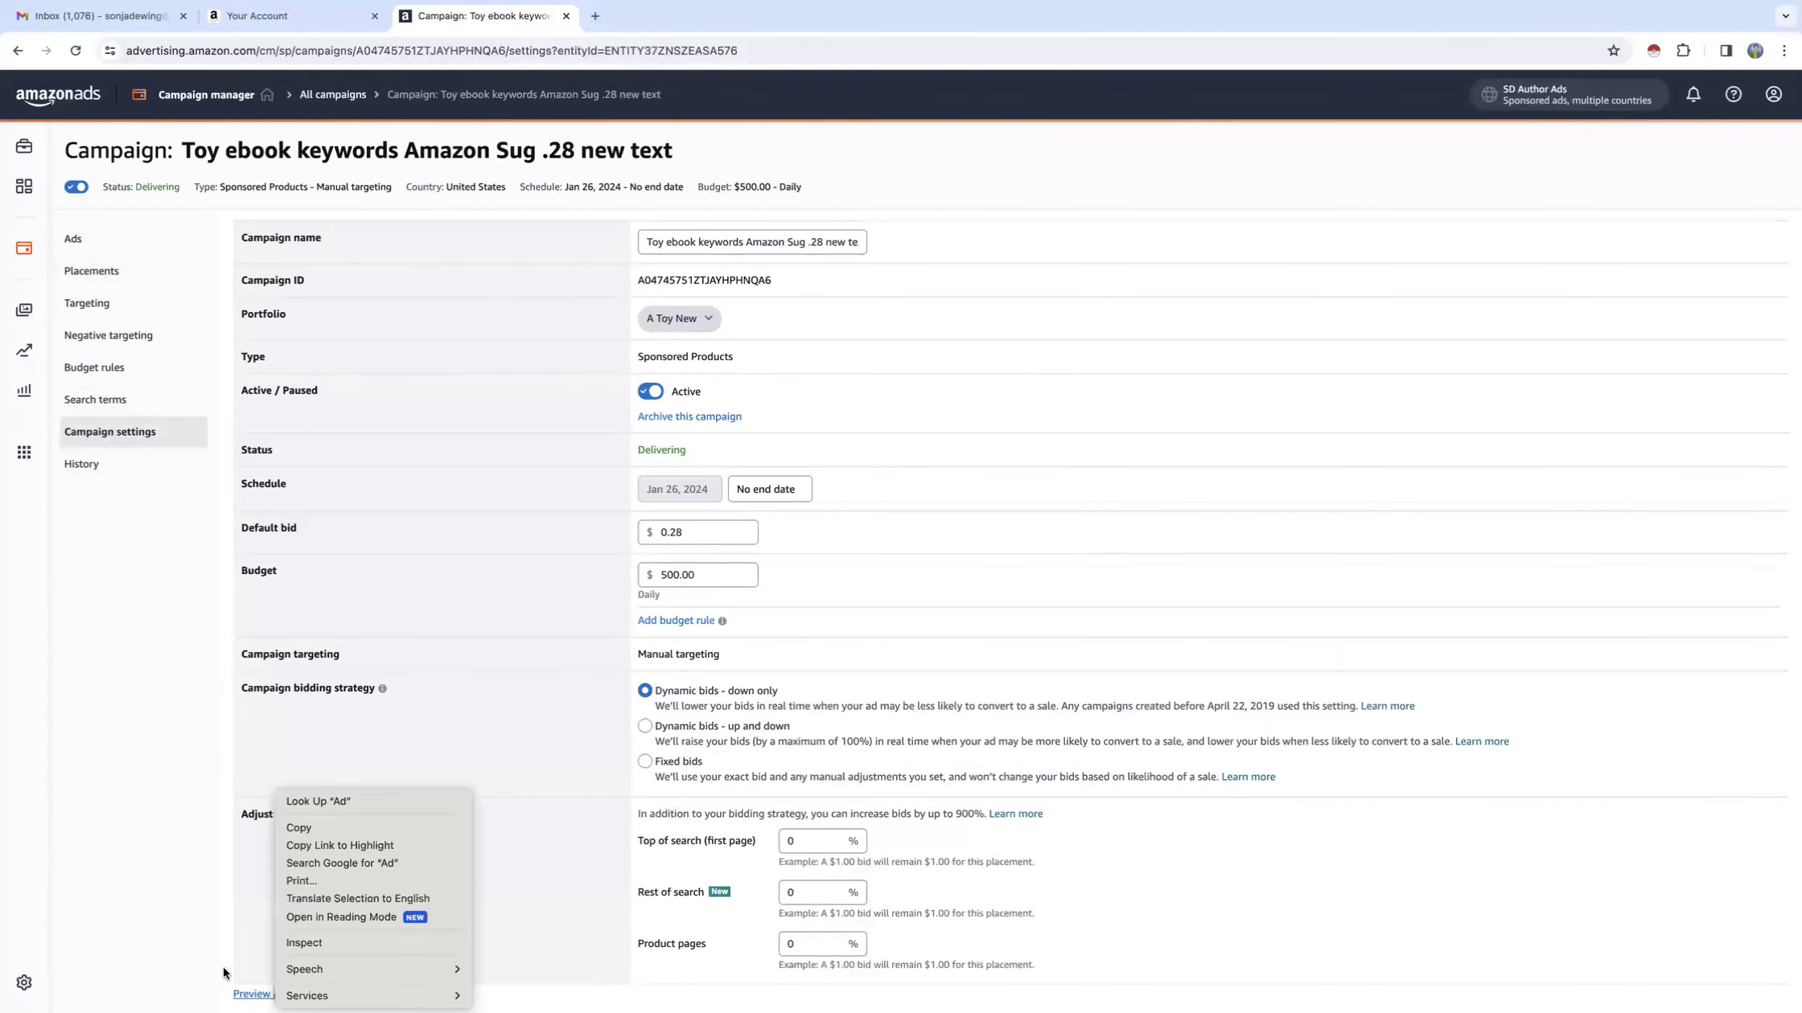
click(239, 990)
right_click(242, 994)
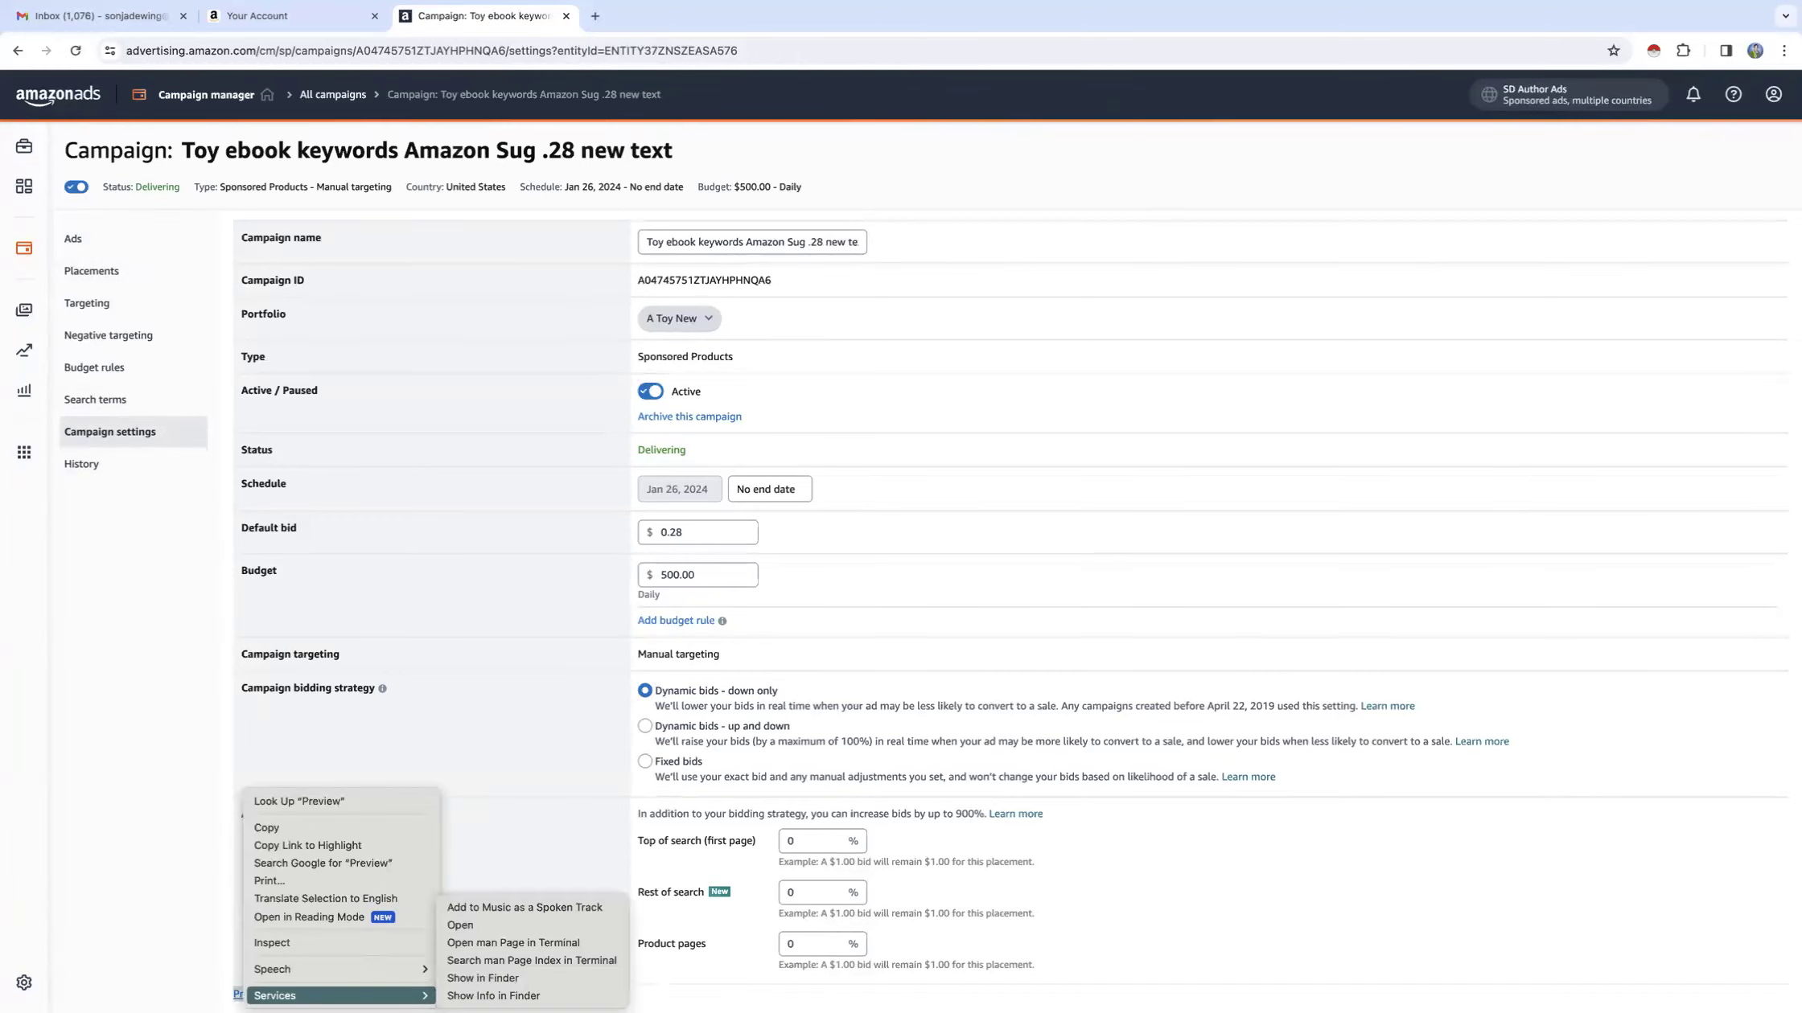
click(239, 995)
click(241, 994)
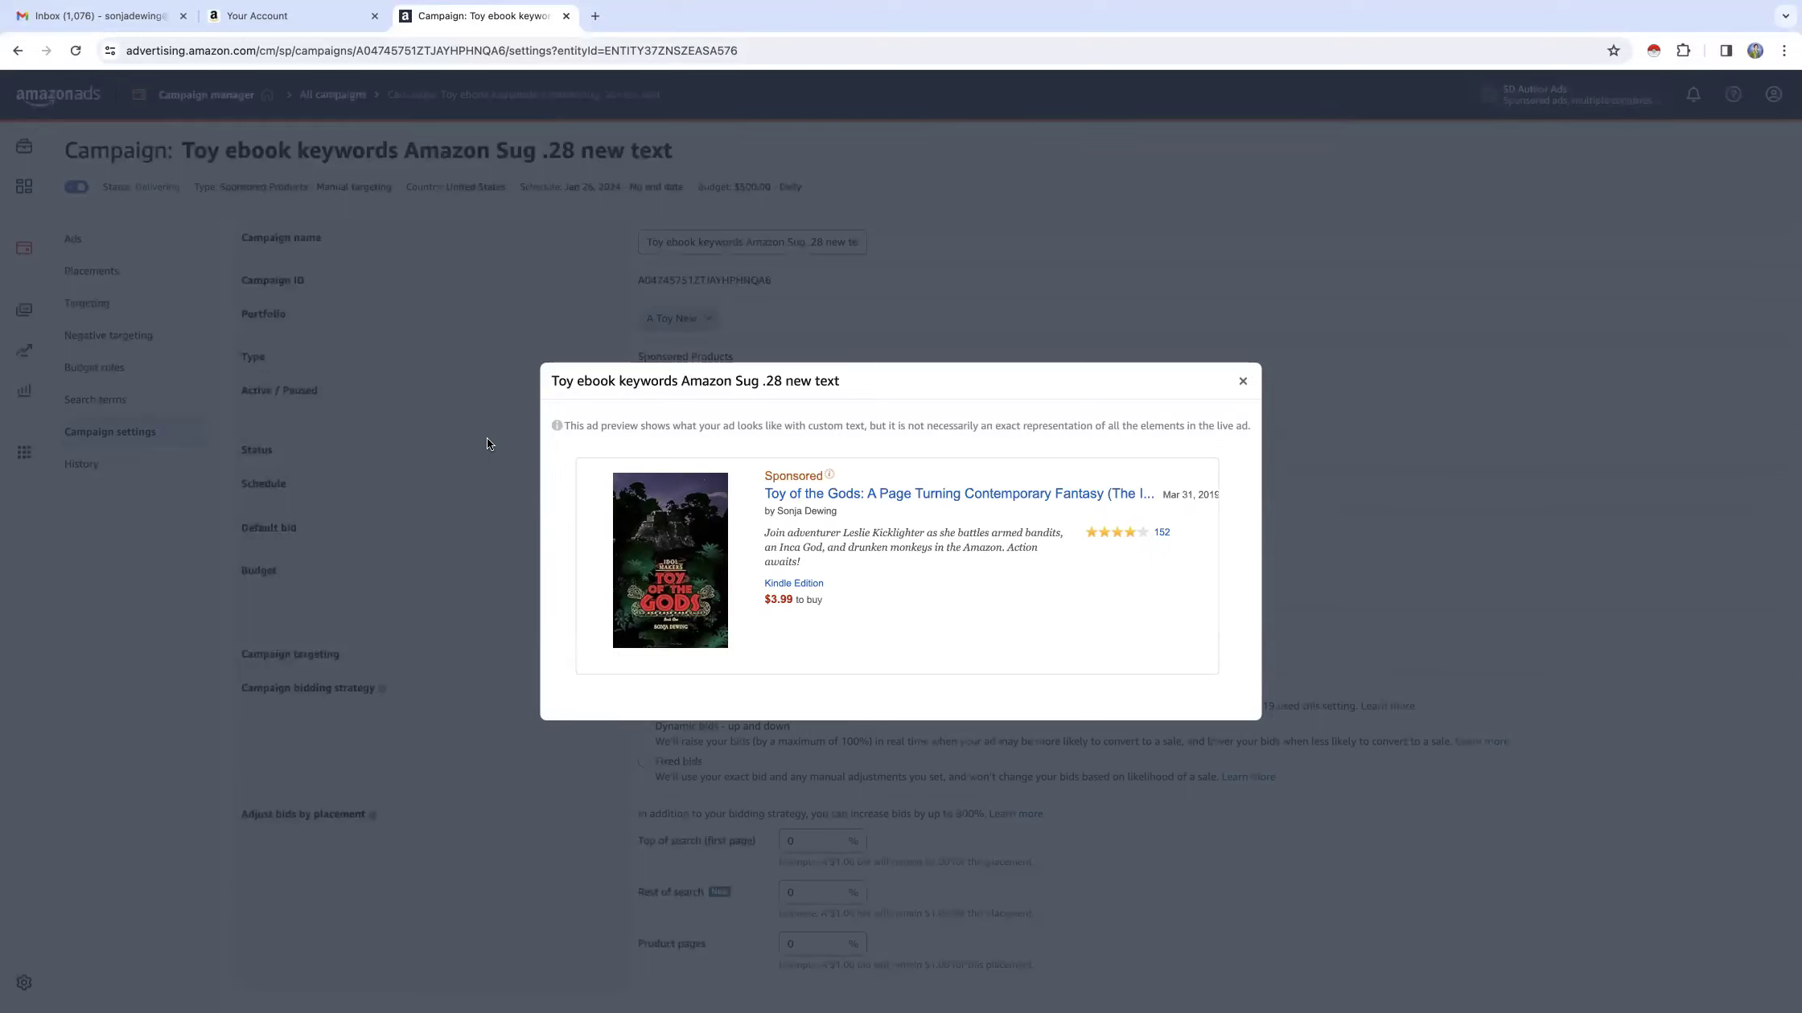
Step: Close the ad preview and go back to the portfolios list
click(1243, 384)
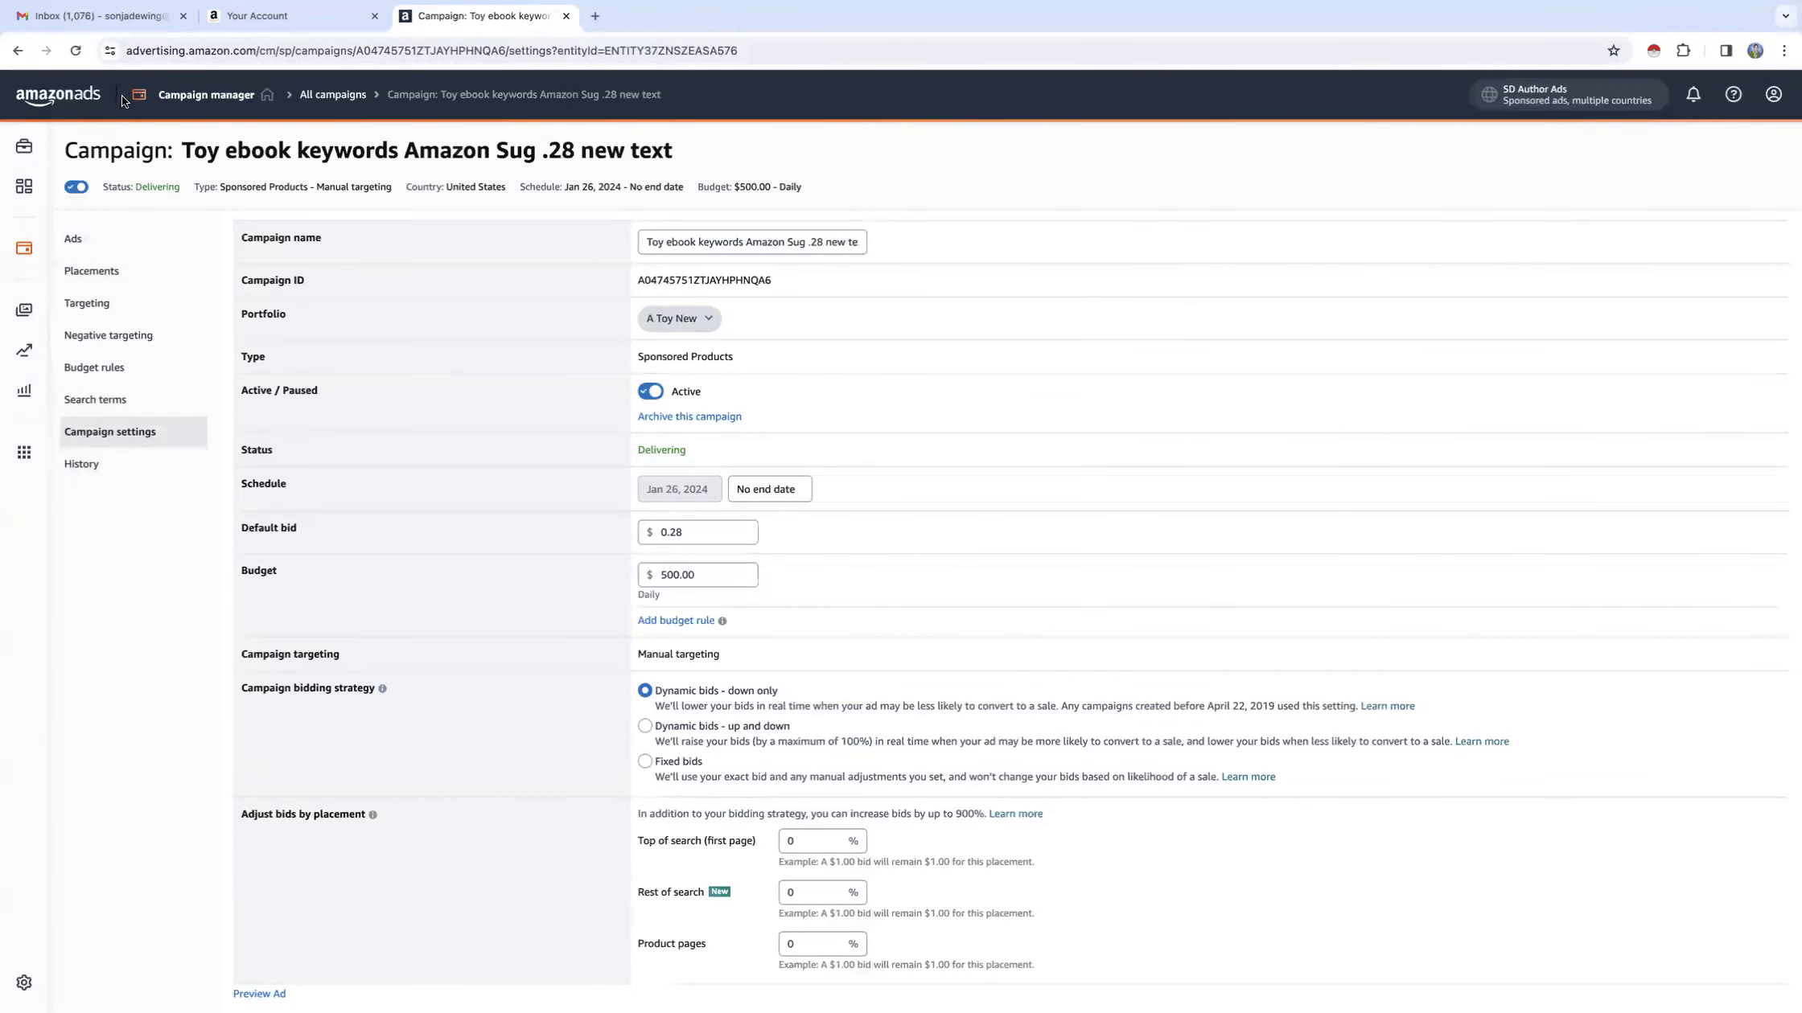
click(190, 96)
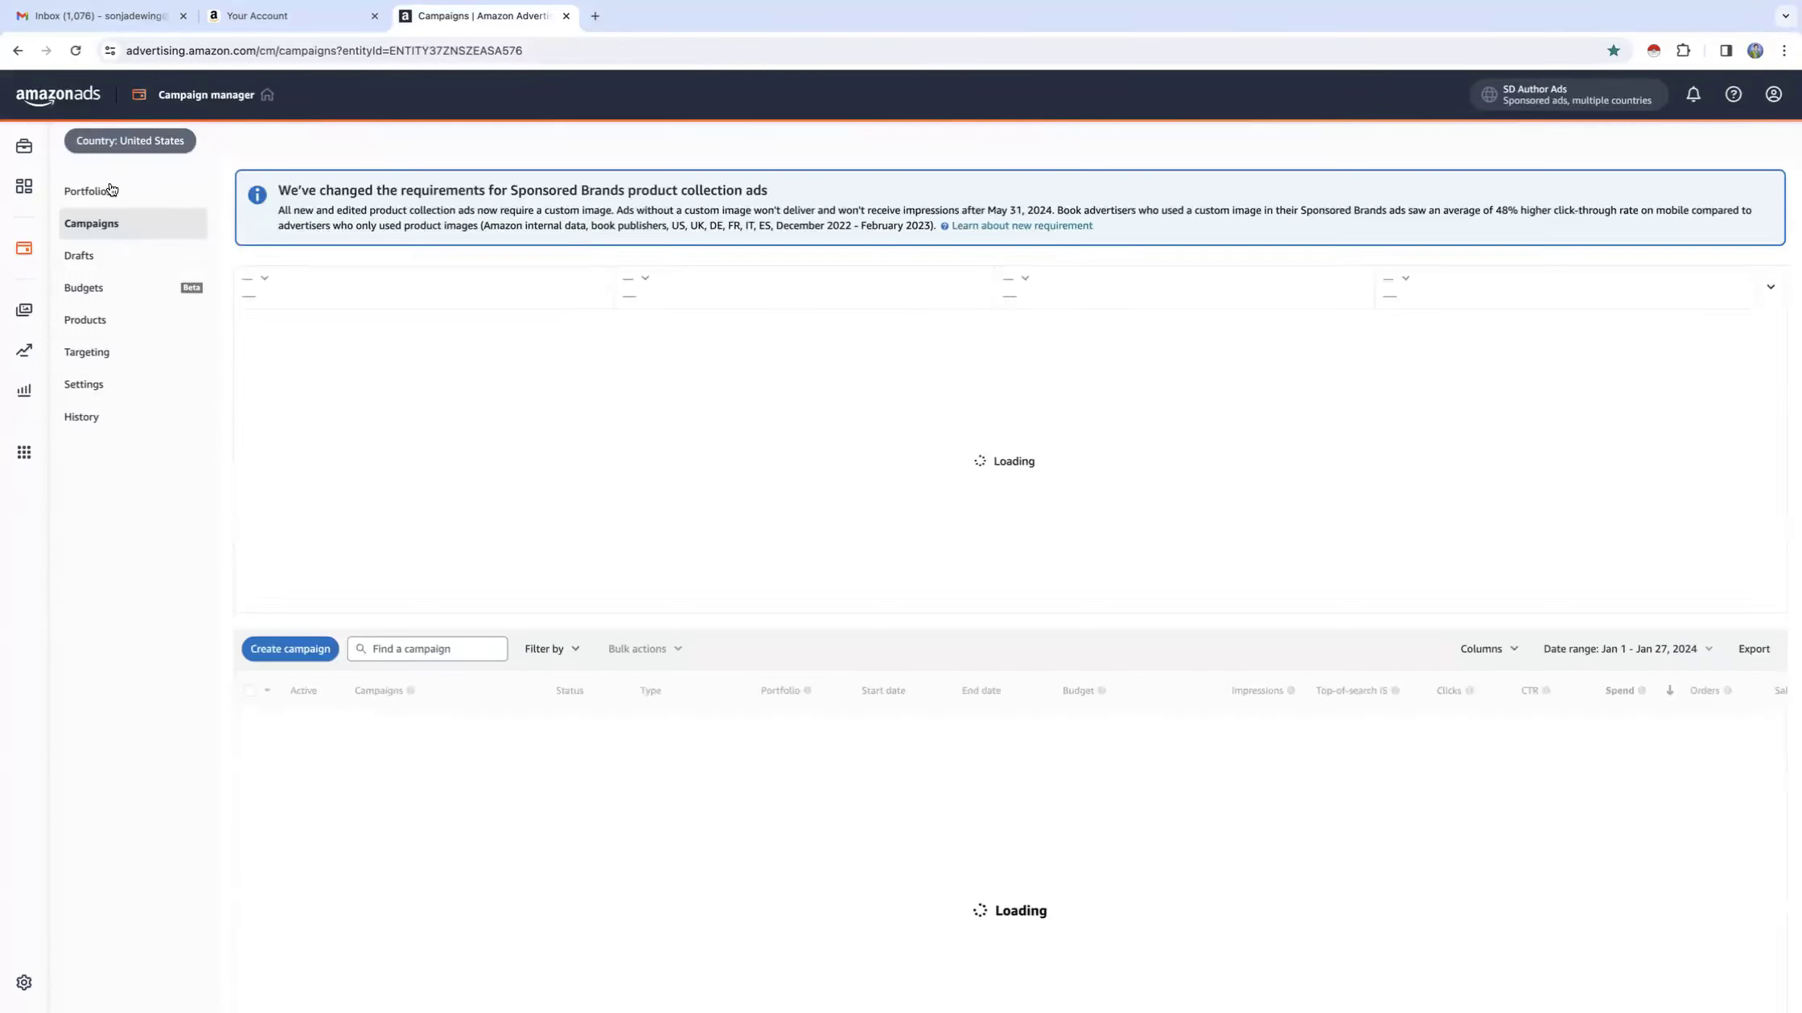
click(111, 191)
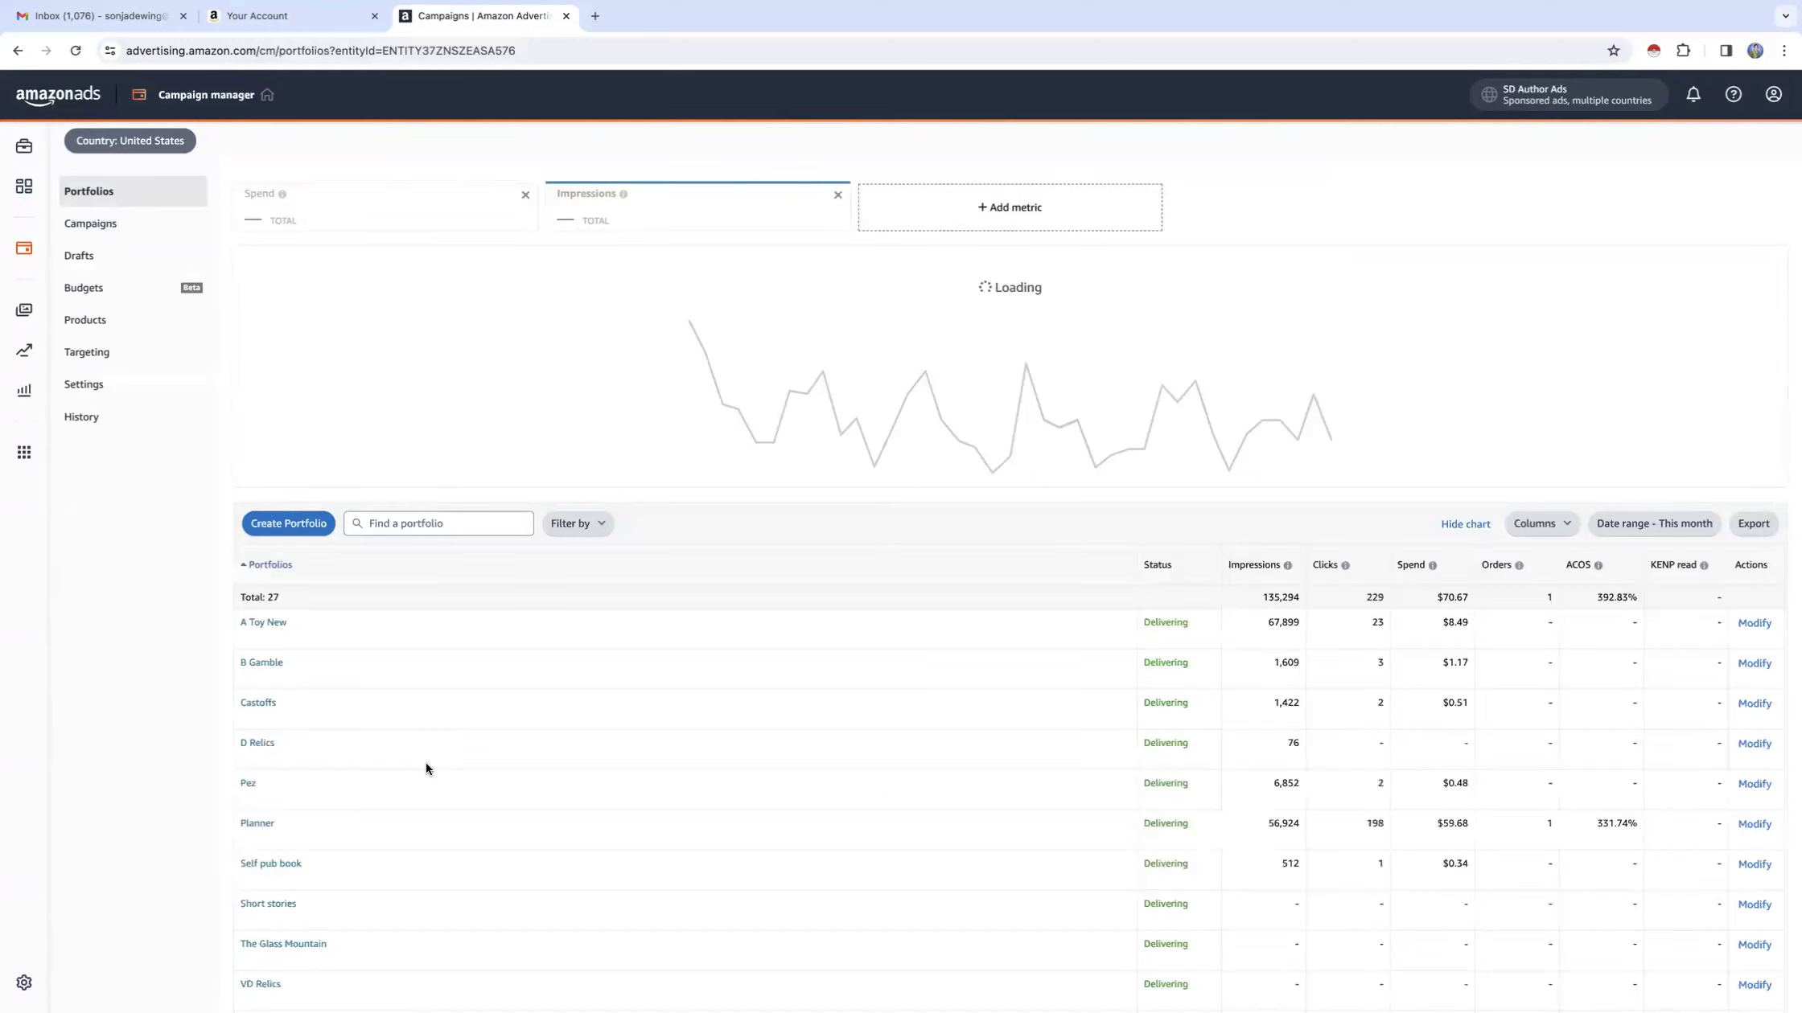